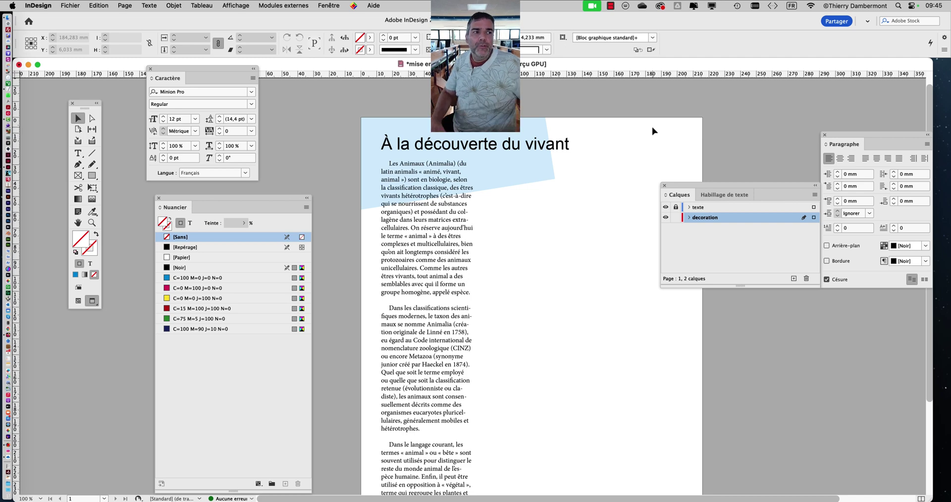
Move the Nuancier panel clear of the page so the title and text column can be seen.
key("super+equal")
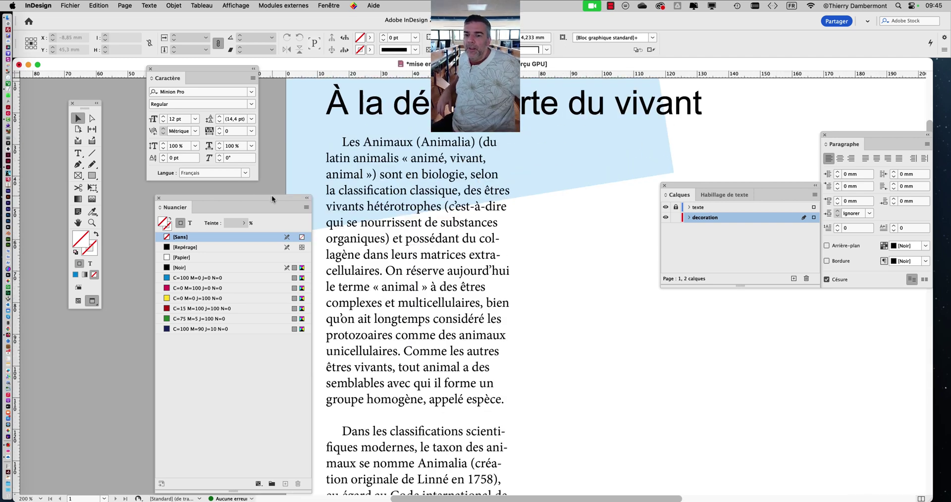
left_click_drag(272, 197, 230, 194)
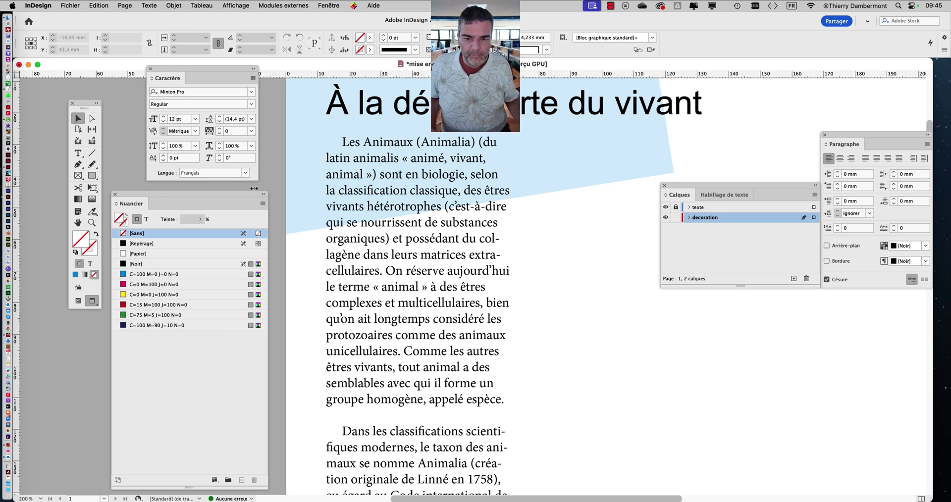
key("super+minus")
key("super+minus")
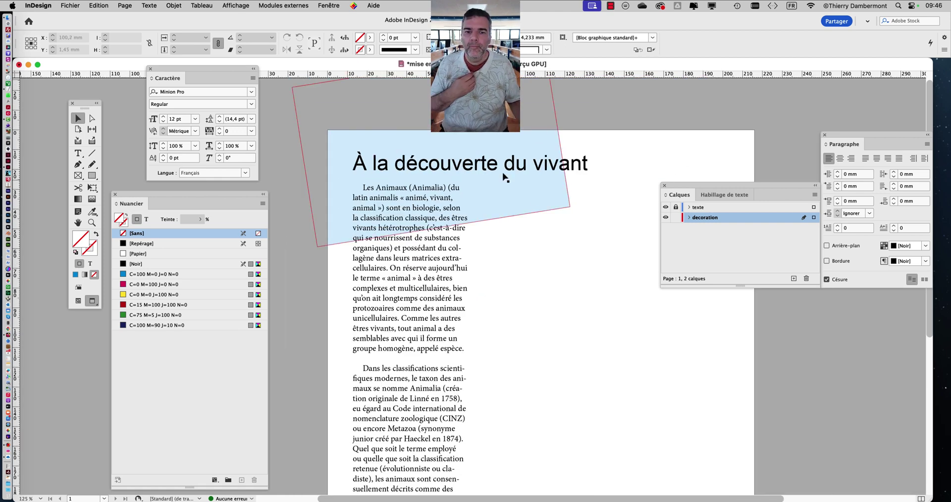
Switch to Firefox and run a Bing image search for "animal" in a new tab.
mouse_move(1, 210)
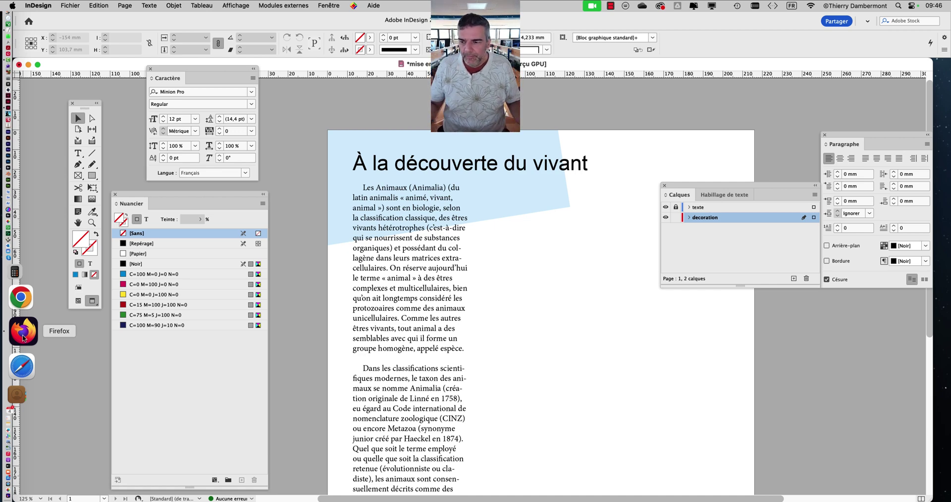
left_click(23, 339)
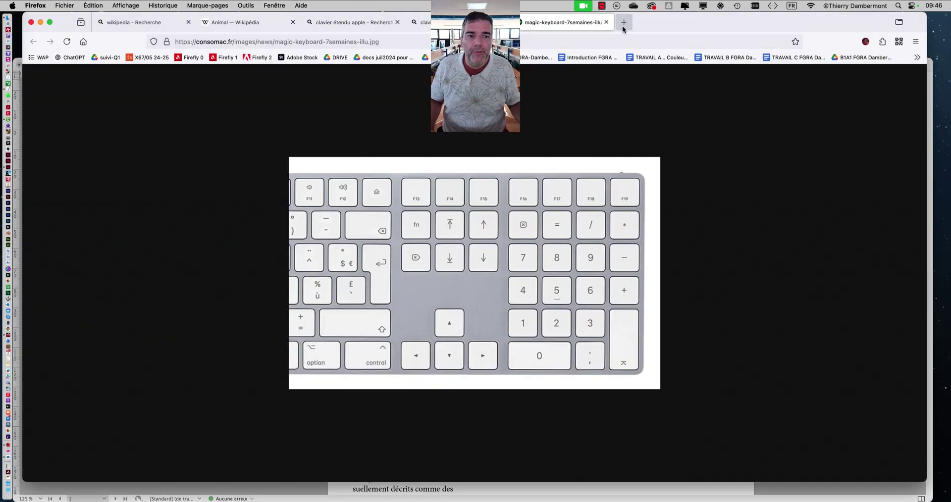
left_click(623, 25)
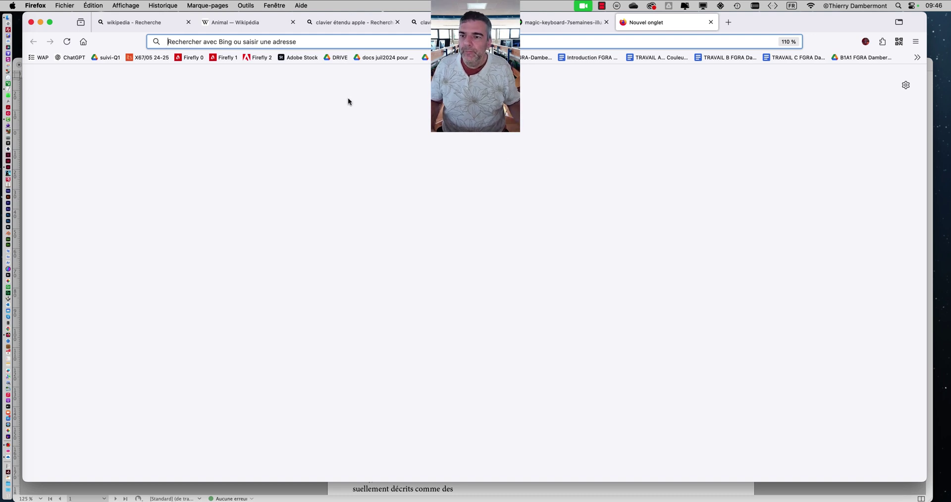
left_click(179, 42)
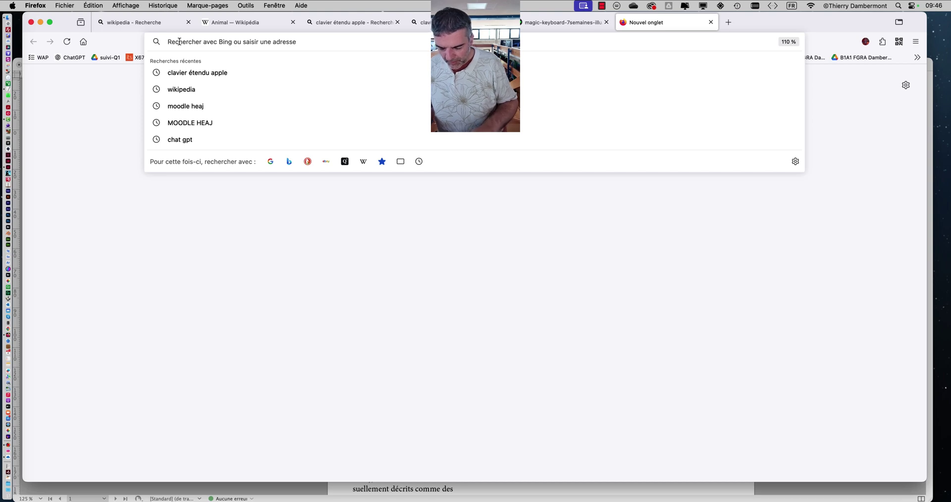
type("animal")
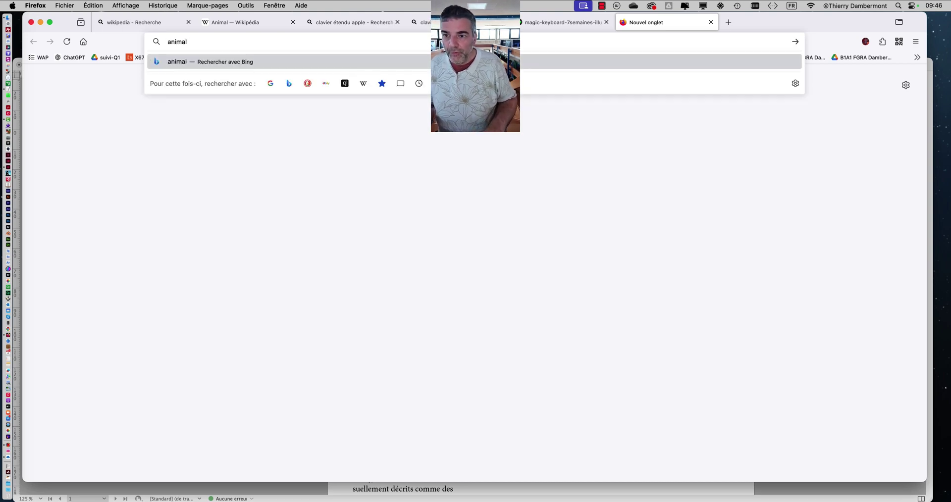
key("Return")
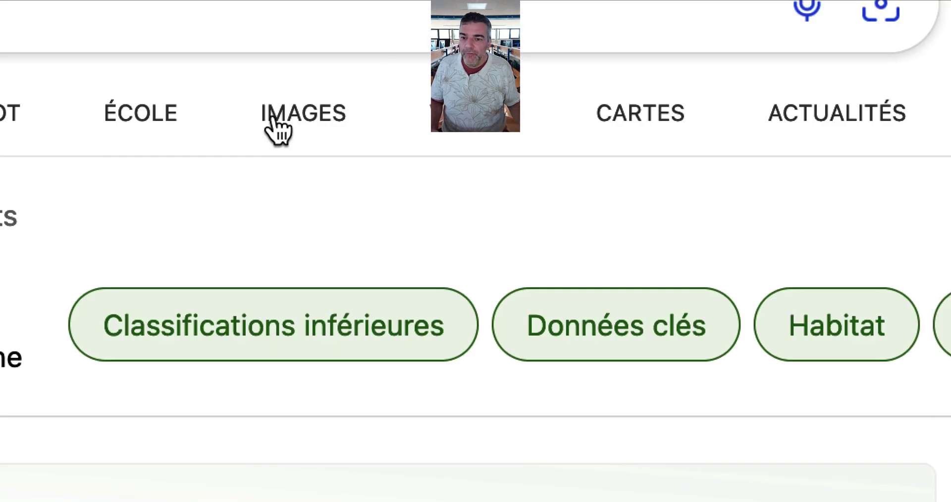
left_click(274, 122)
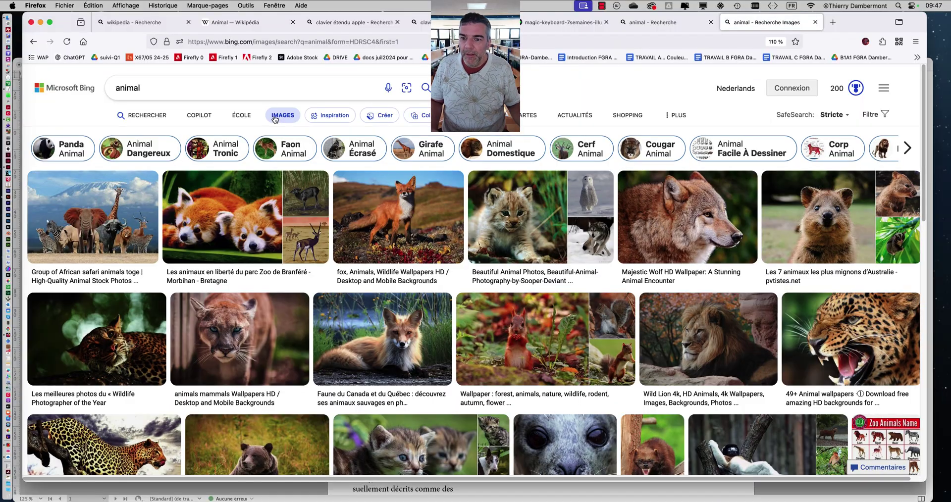
left_click(140, 88)
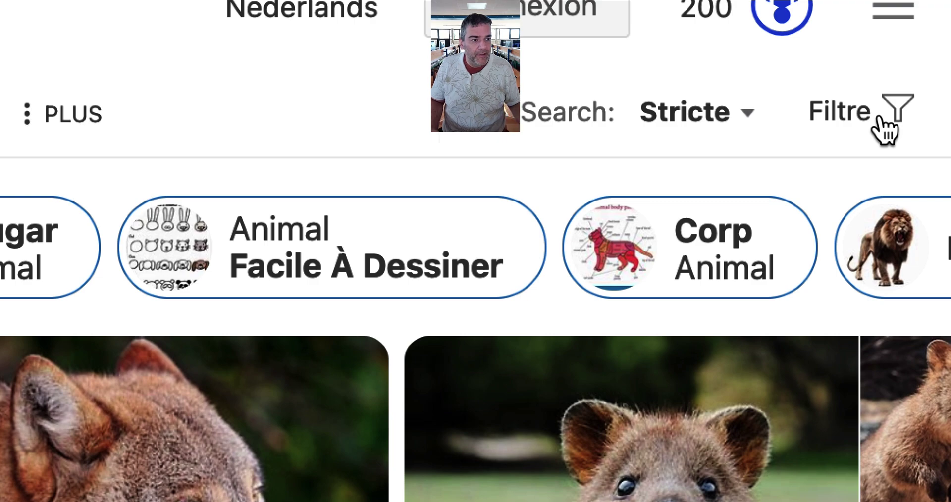
Filter the image results by licence to "Toutes les licences Creative Commons".
left_click(880, 121)
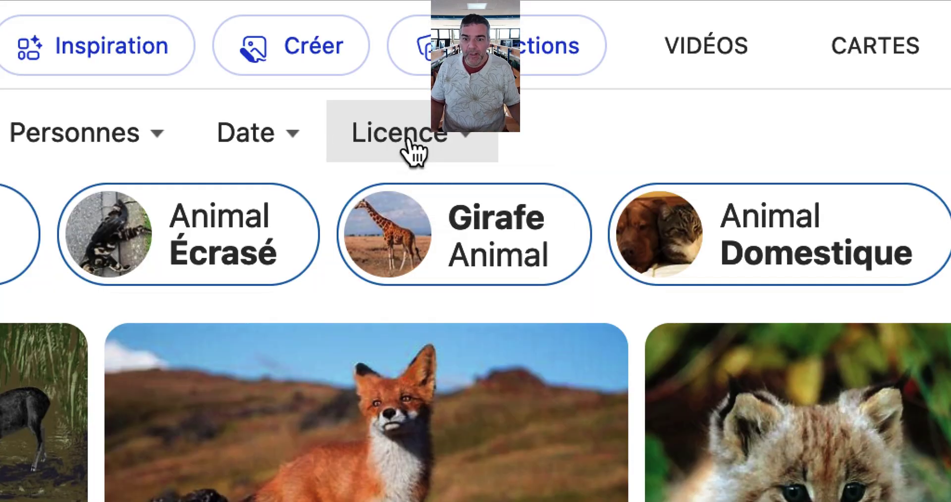
left_click(410, 140)
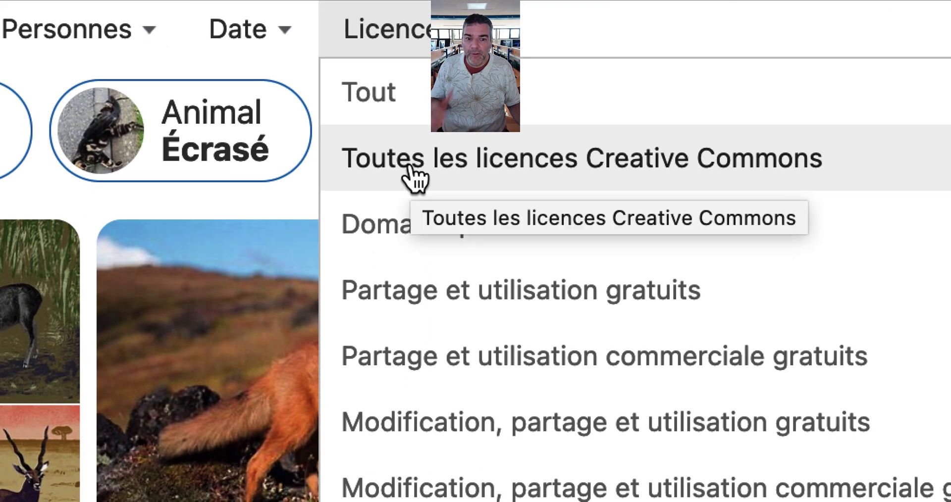
left_click(411, 171)
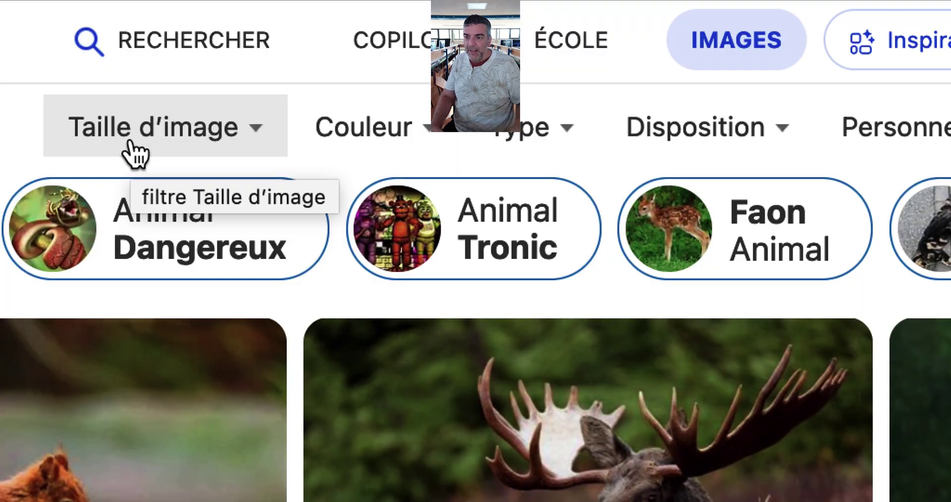
Restrict the image results to a custom minimum size of 1000 x 1000 px.
left_click(136, 151)
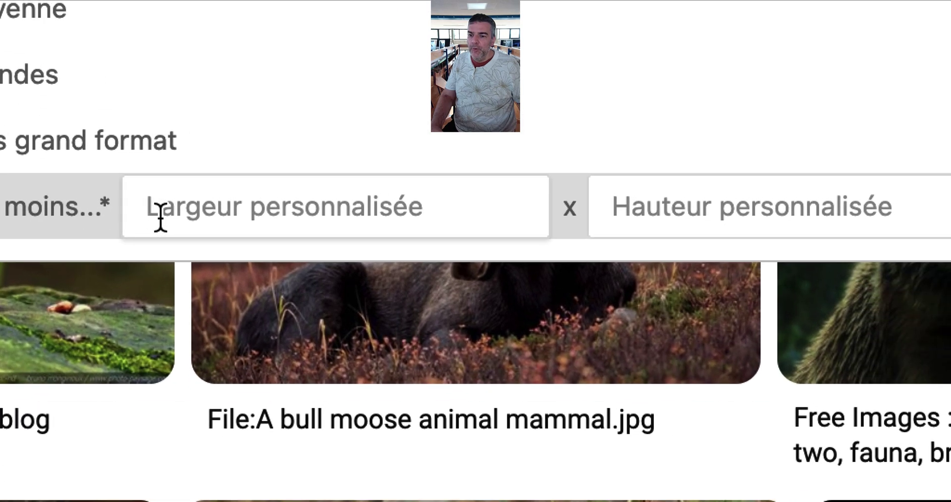
left_click(161, 215)
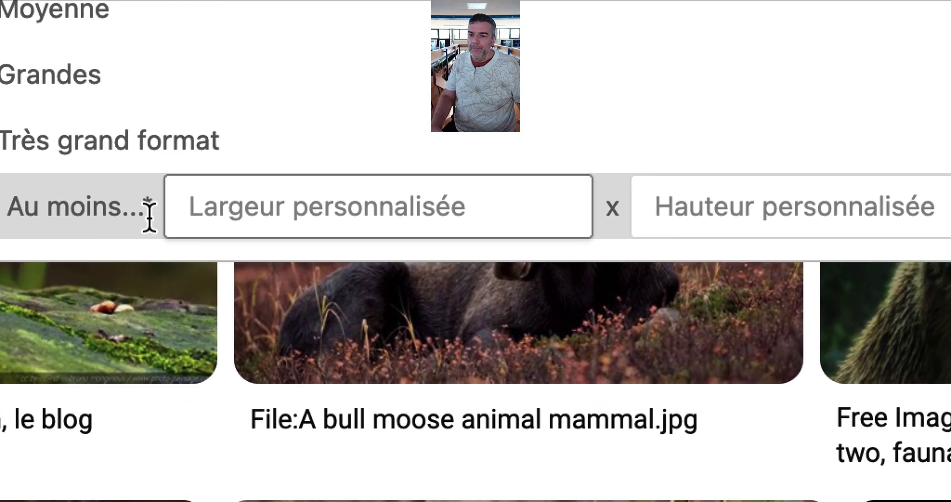
type("1000")
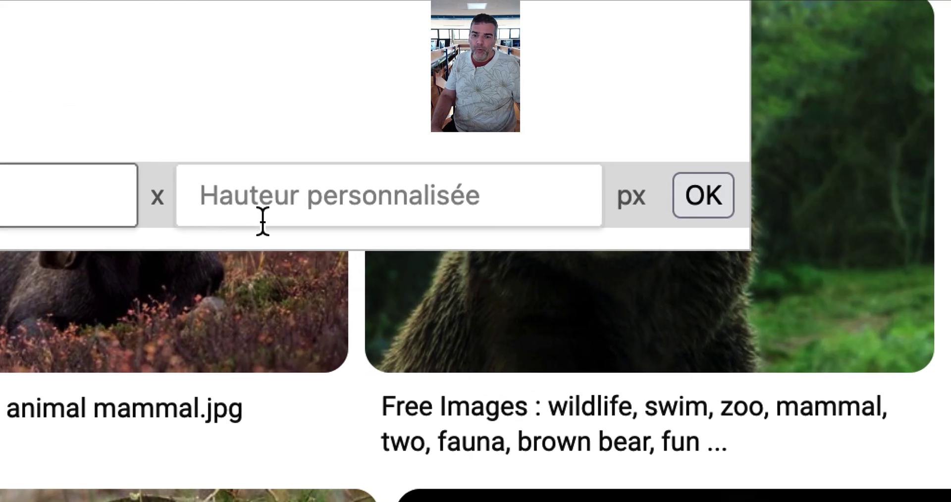
left_click(714, 218)
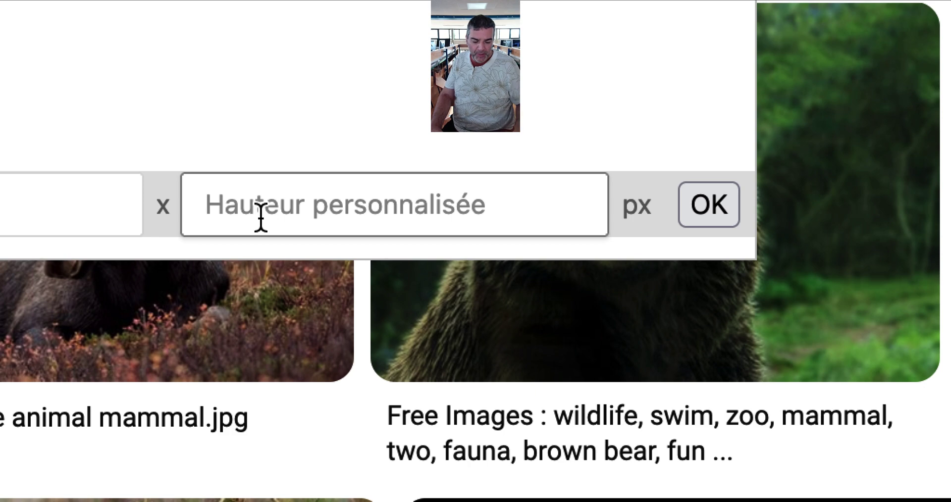
type("1000")
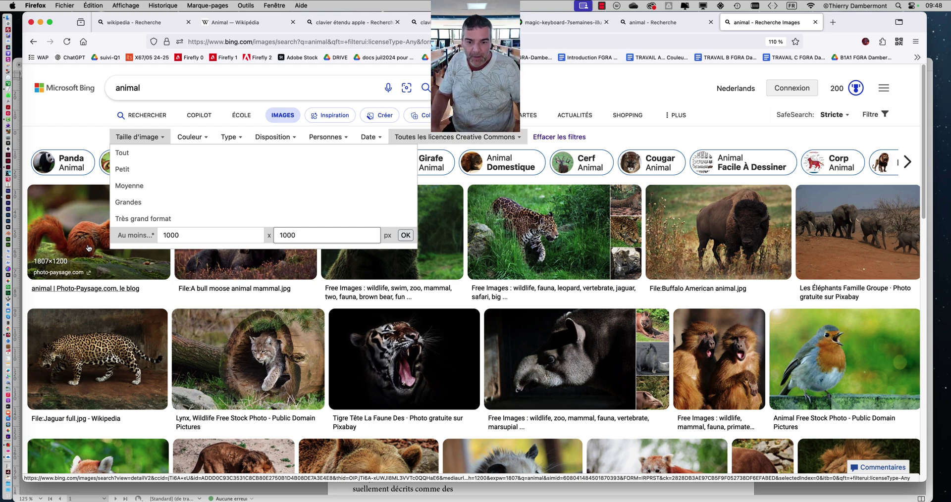
left_click(406, 237)
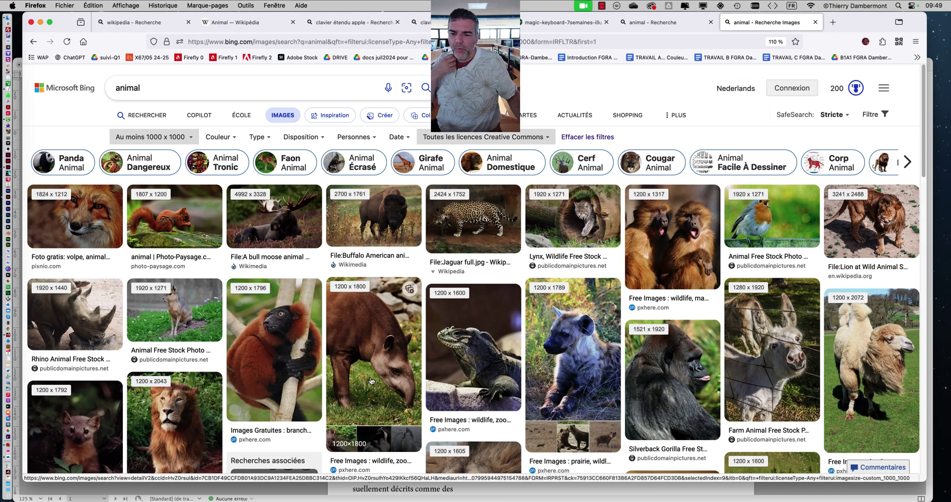
Open the red lemur photo at full size in its own tab, then return to the search results and close the preview.
left_click(296, 343)
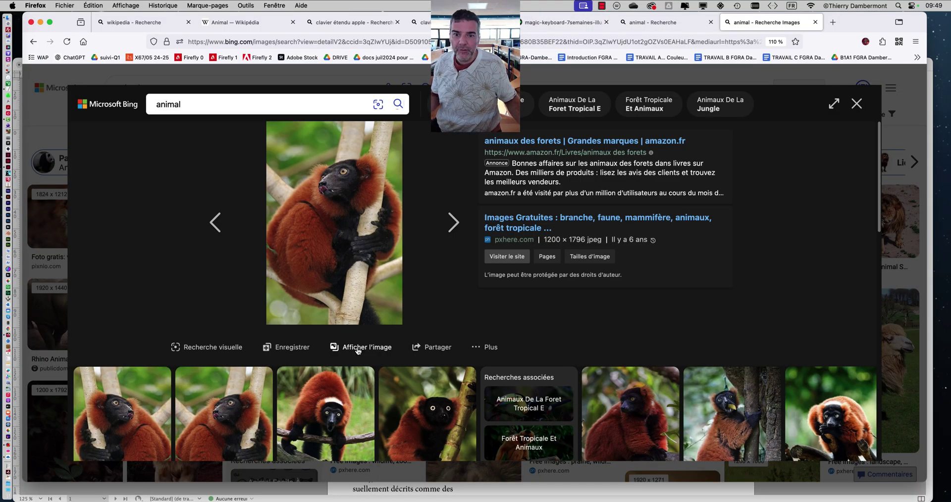
left_click(358, 350)
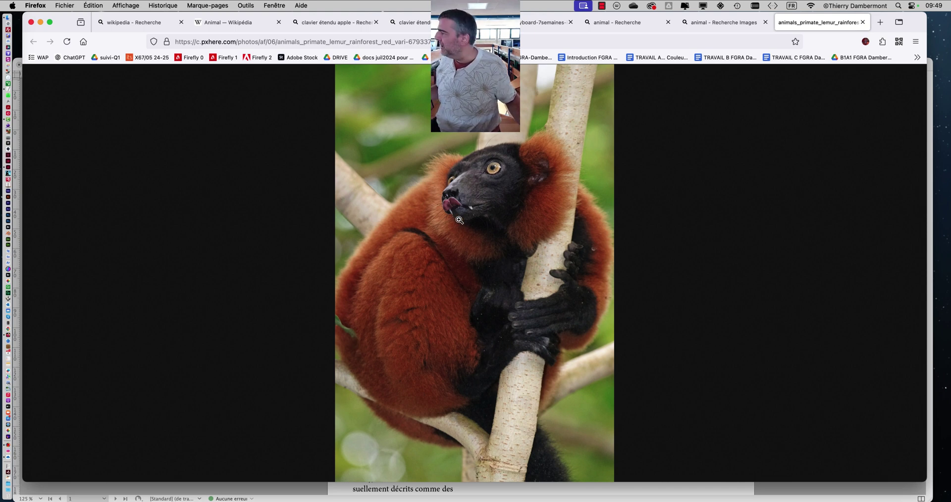
left_click(704, 25)
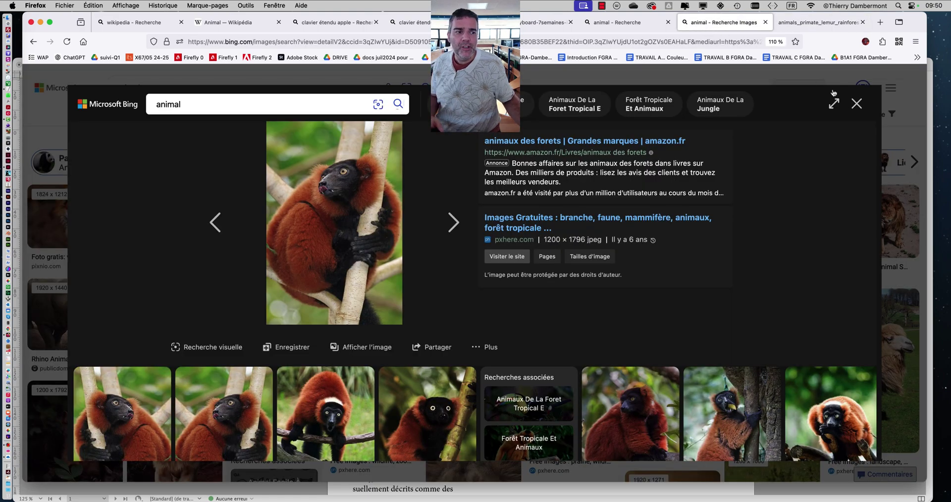
left_click(801, 25)
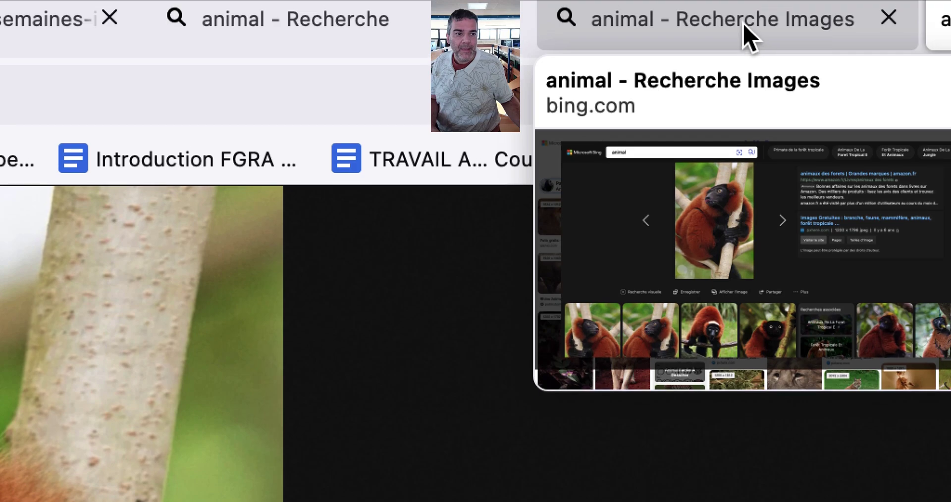
left_click(746, 27)
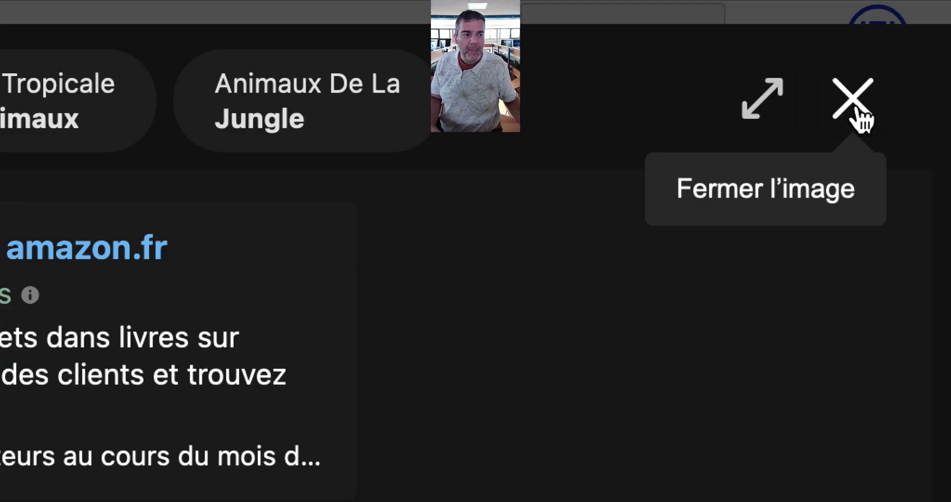
left_click(857, 109)
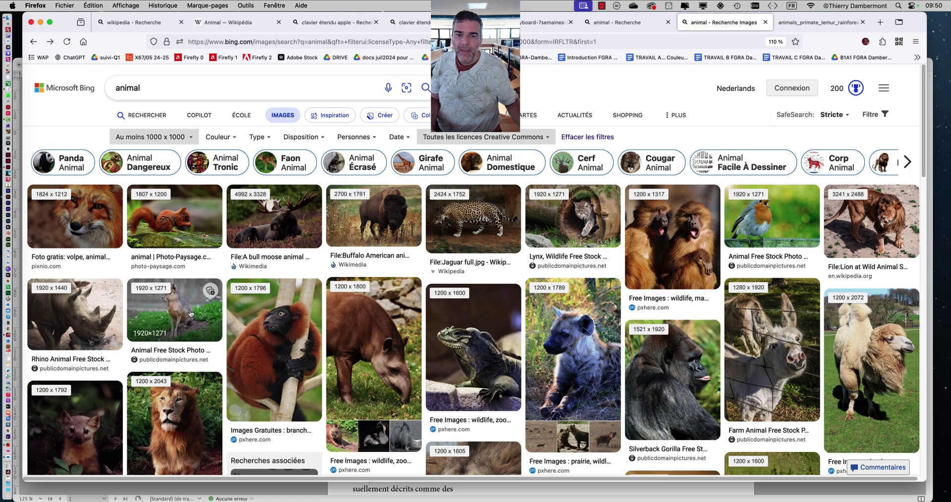
Check the opened lemur photo again and browse the filtered animal image results for other suitable pictures.
mouse_move(817, 25)
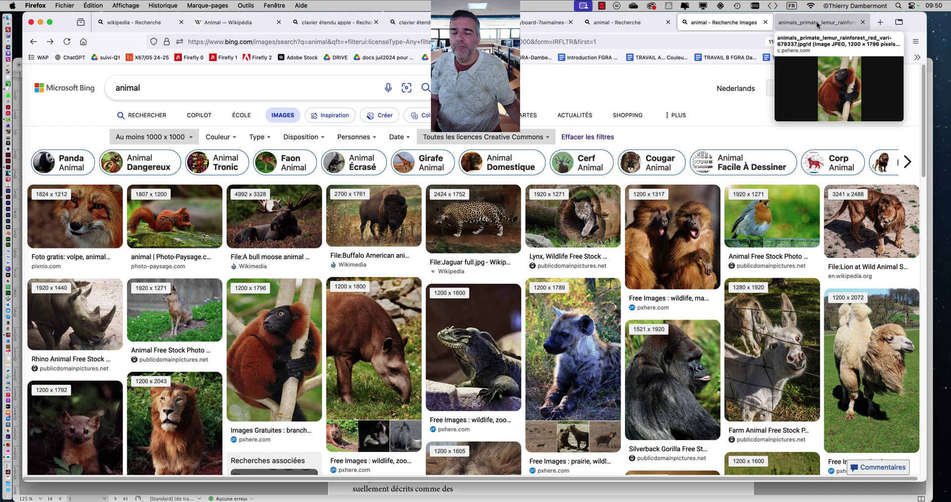
left_click(818, 23)
left_click(720, 23)
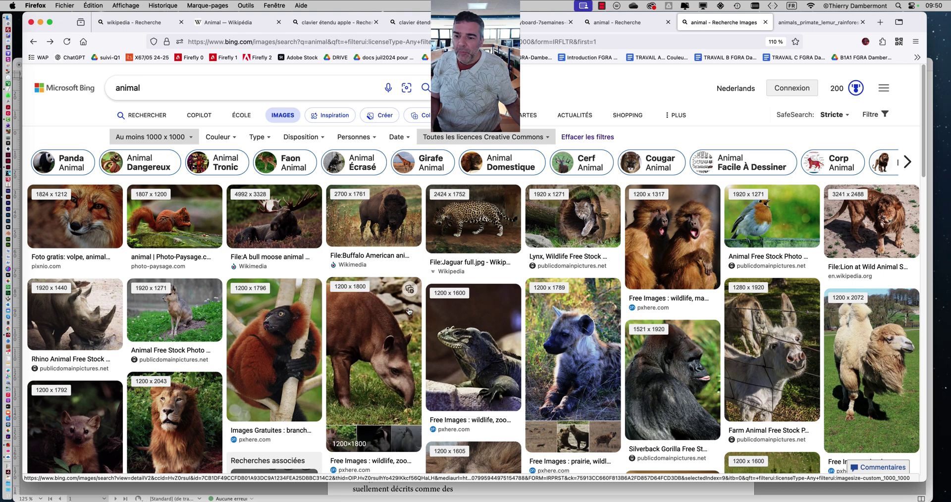
scroll(409, 311, "down", 3)
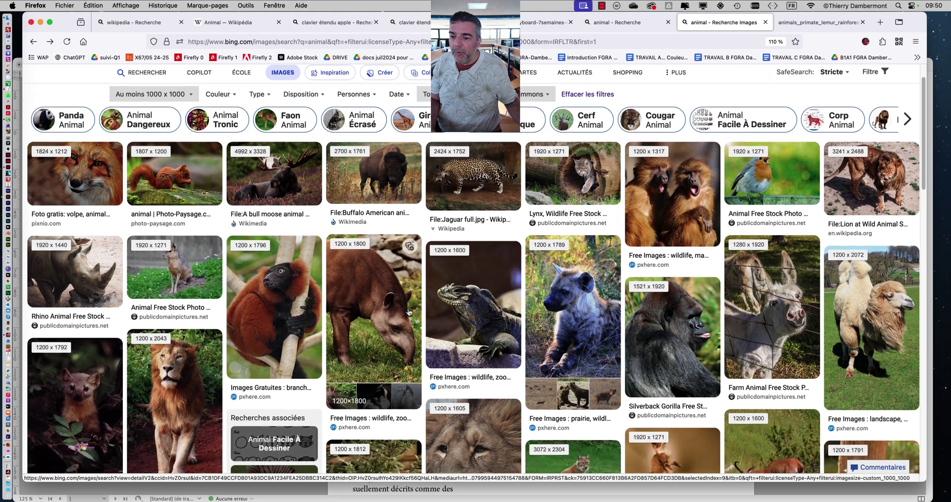
scroll(408, 311, "down", 3)
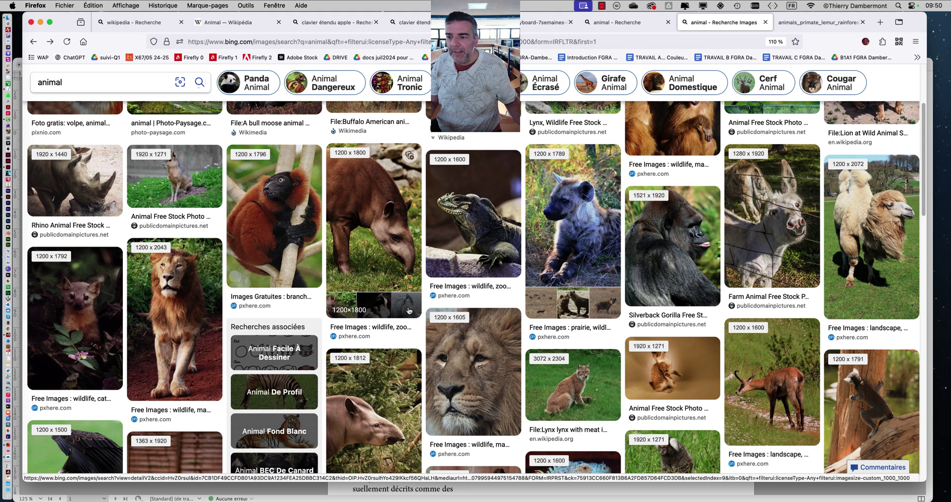
scroll(409, 312, "down", 9)
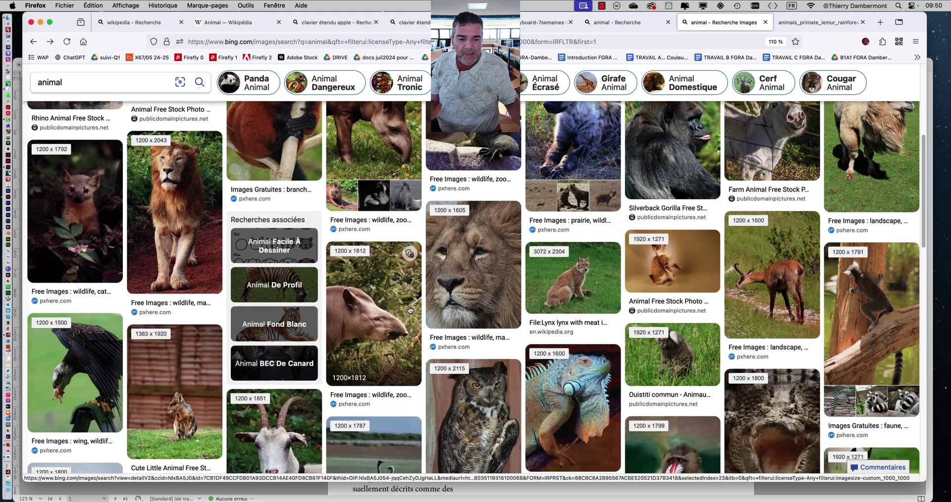
scroll(410, 310, "down", 3)
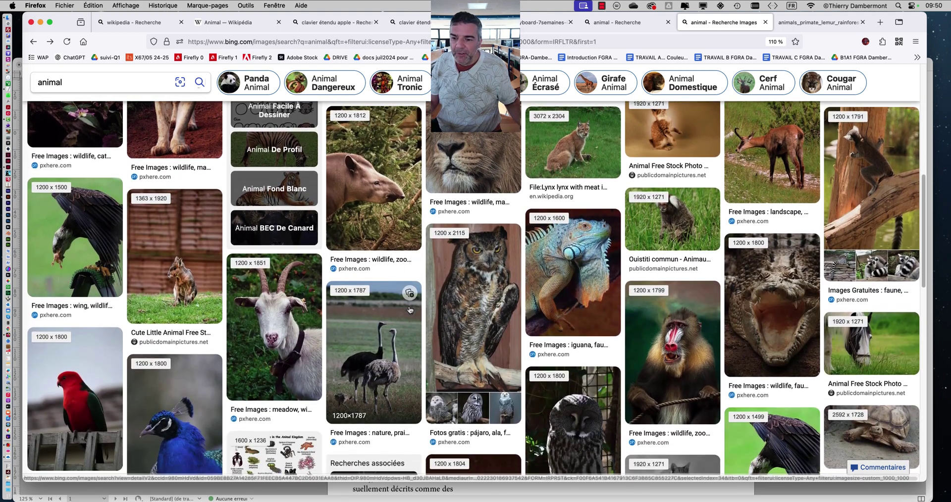
scroll(409, 310, "down", 1)
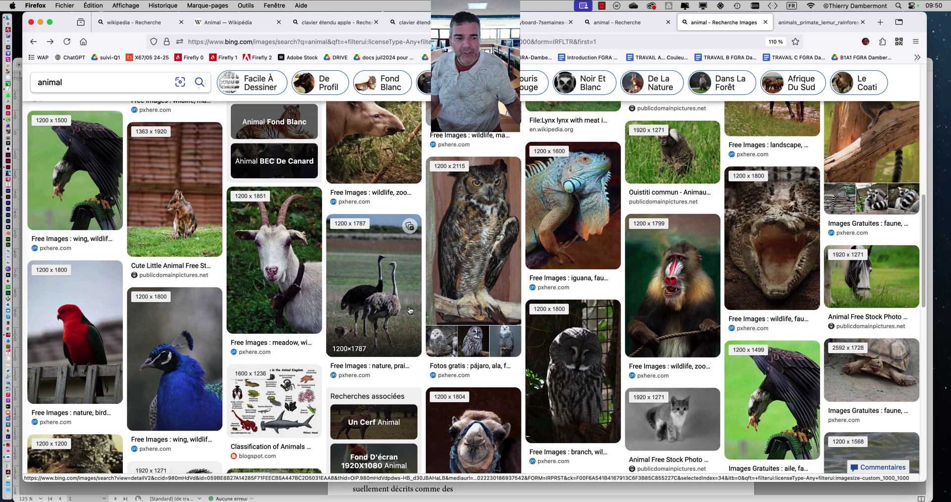
scroll(409, 310, "up", 15)
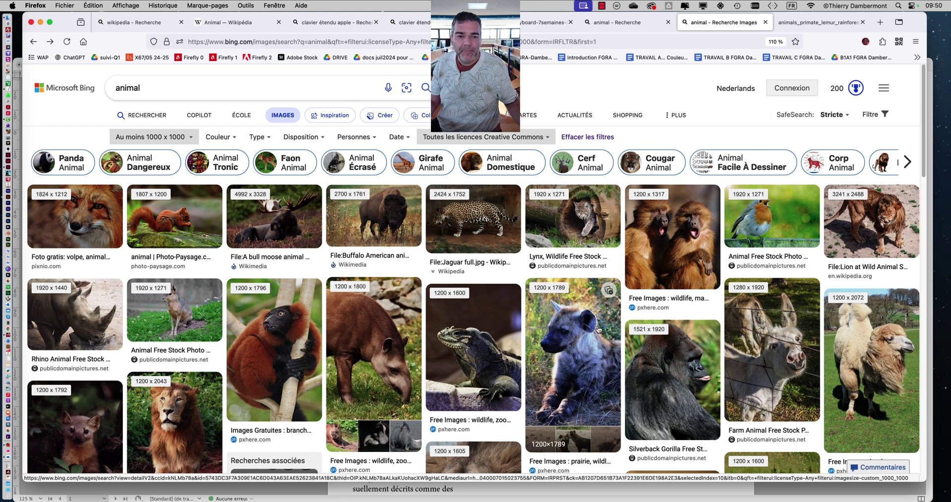
scroll(648, 328, "down", 1)
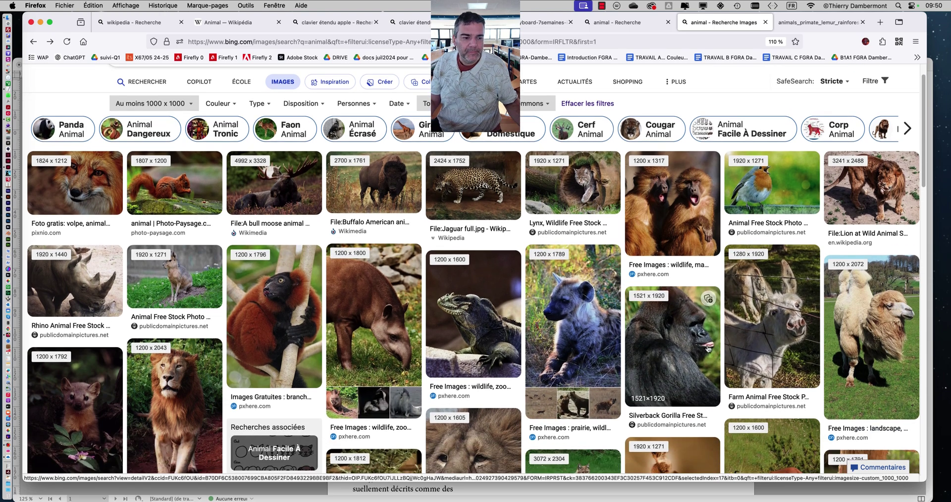
Open the photo of the two baboons at full size in its own tab, then return to the search results and close the preview.
scroll(664, 325, "down", 1)
left_click(682, 183)
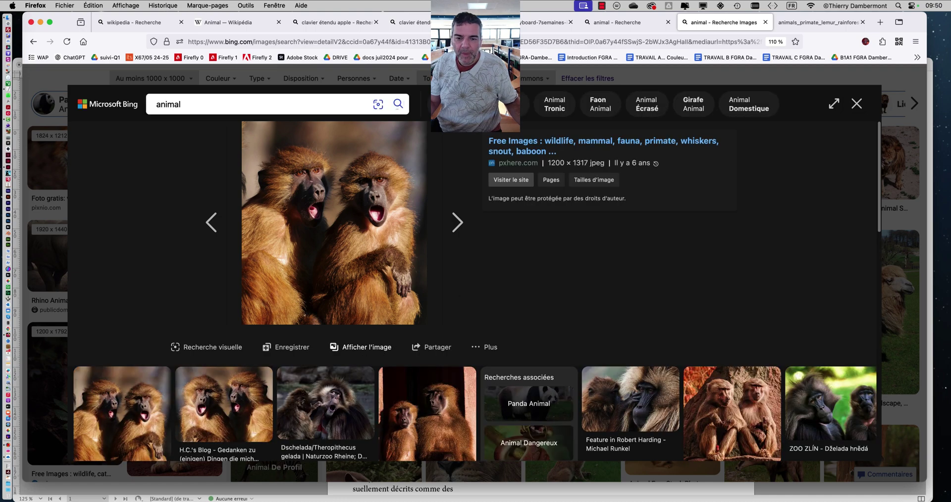
left_click(380, 347)
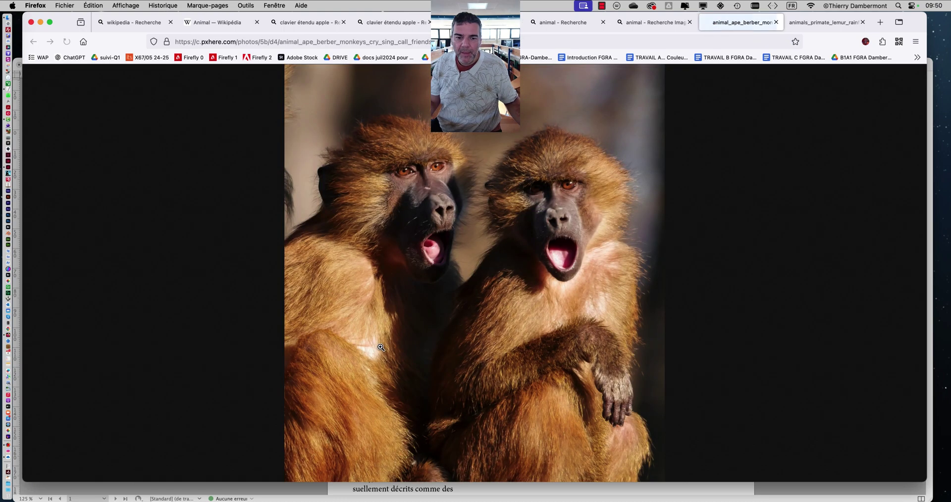
left_click(646, 22)
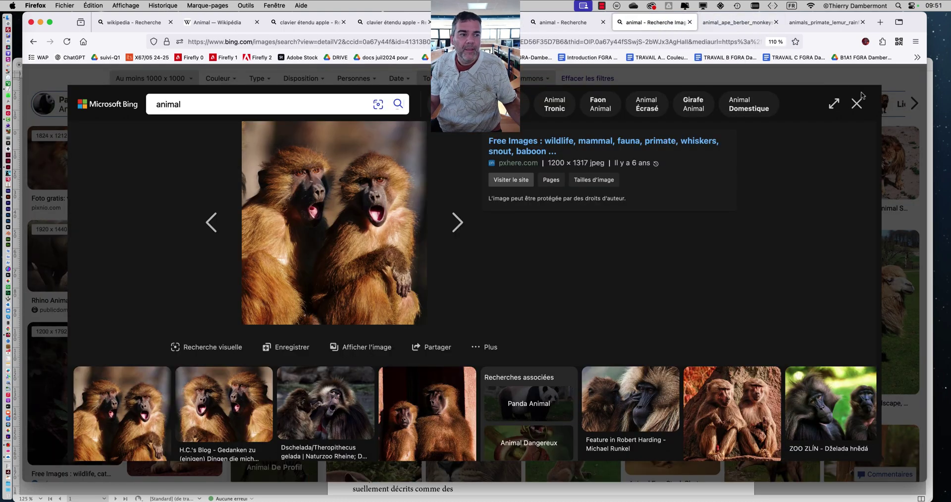
left_click(745, 23)
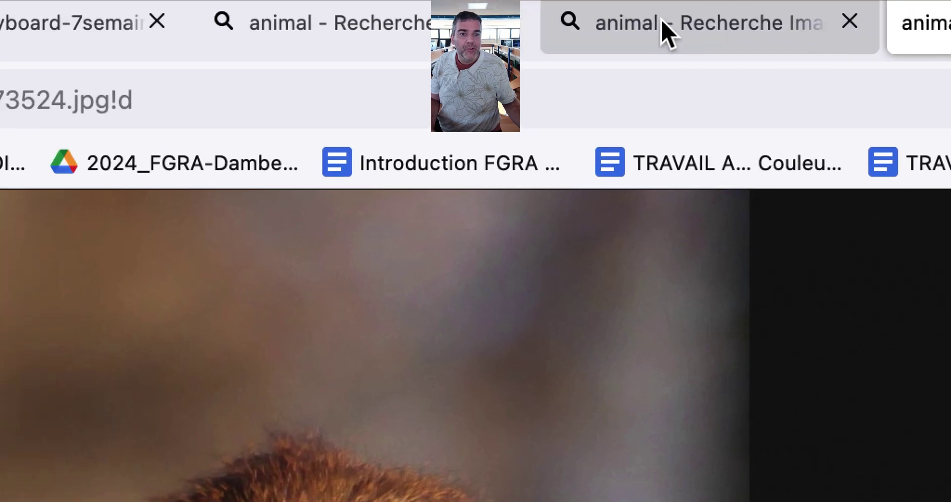
left_click(352, 25)
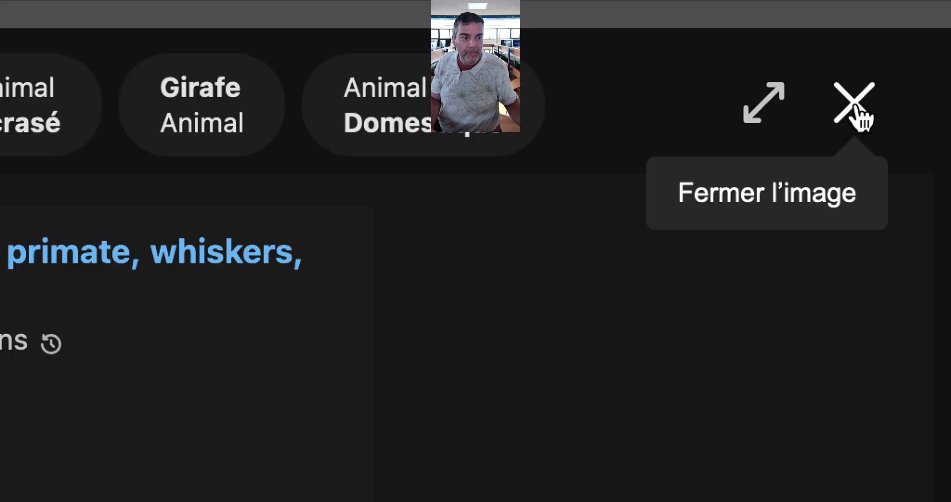
left_click(857, 109)
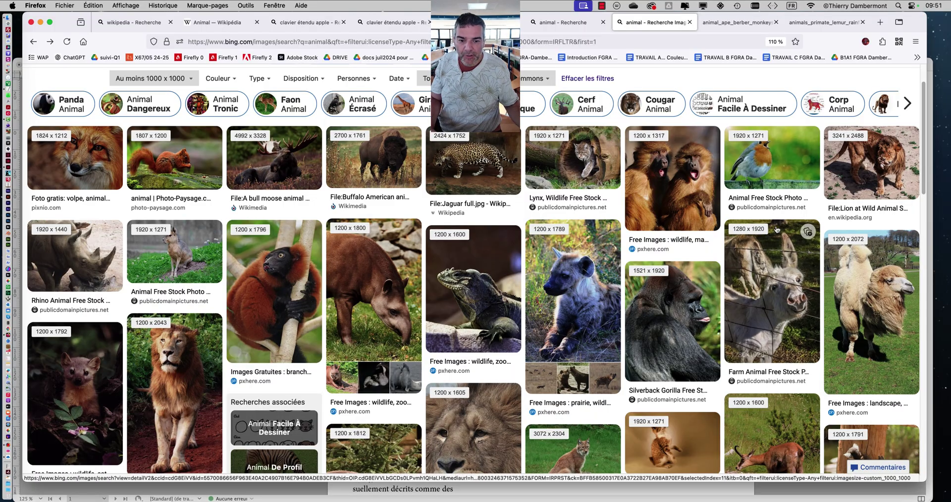
Find the white stork photo further down the animal image results and open it at full size in its own tab.
scroll(777, 229, "down", 10)
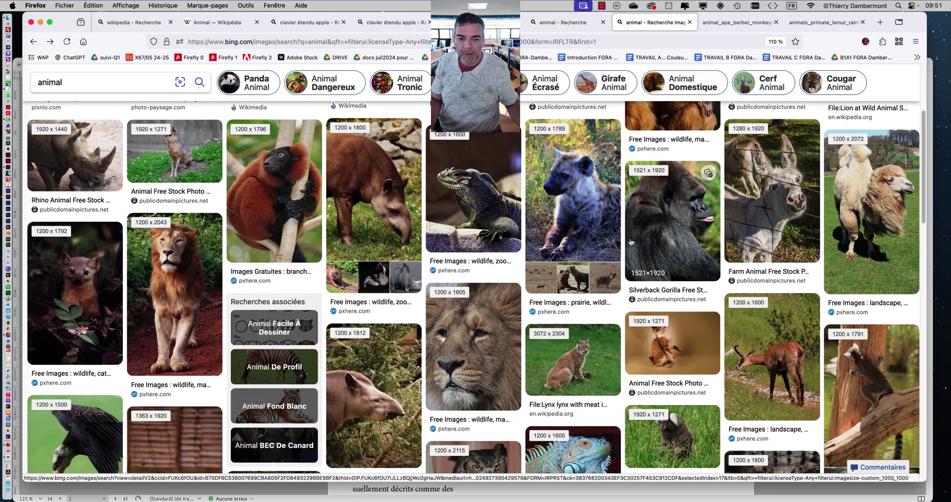
scroll(587, 241, "down", 10)
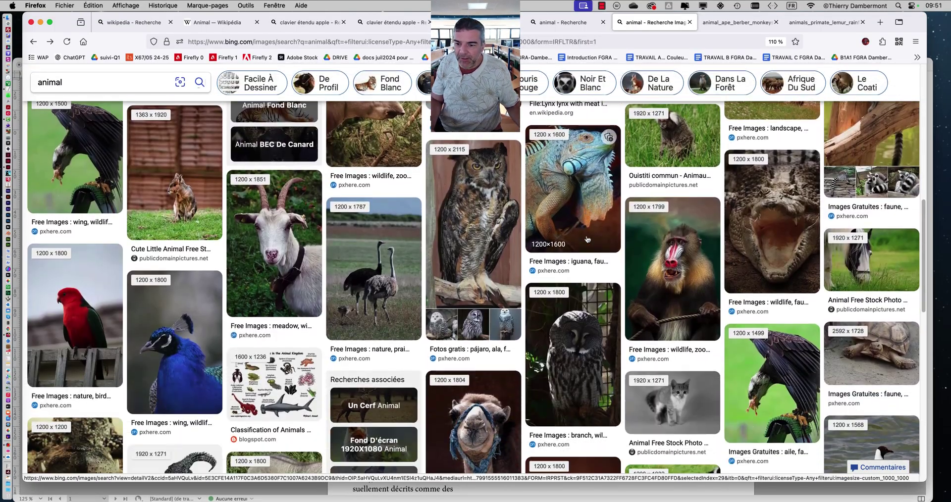
scroll(587, 240, "down", 6)
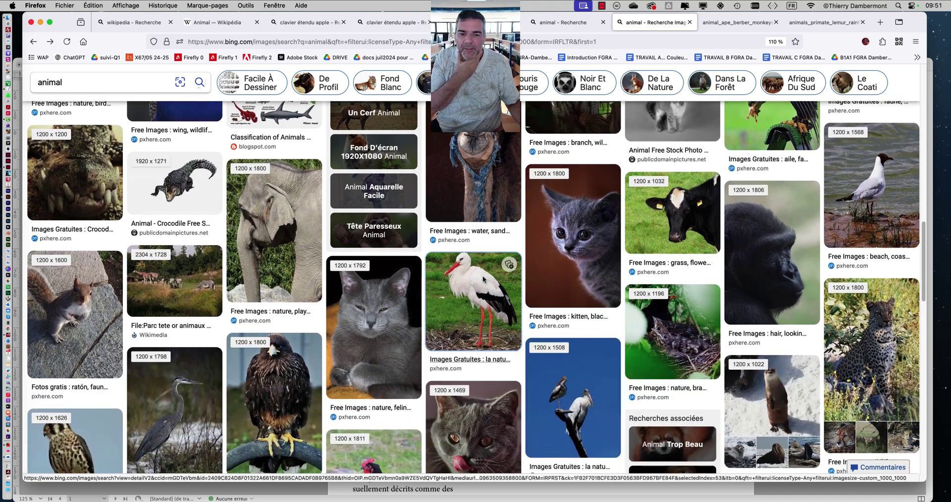
left_click(483, 278)
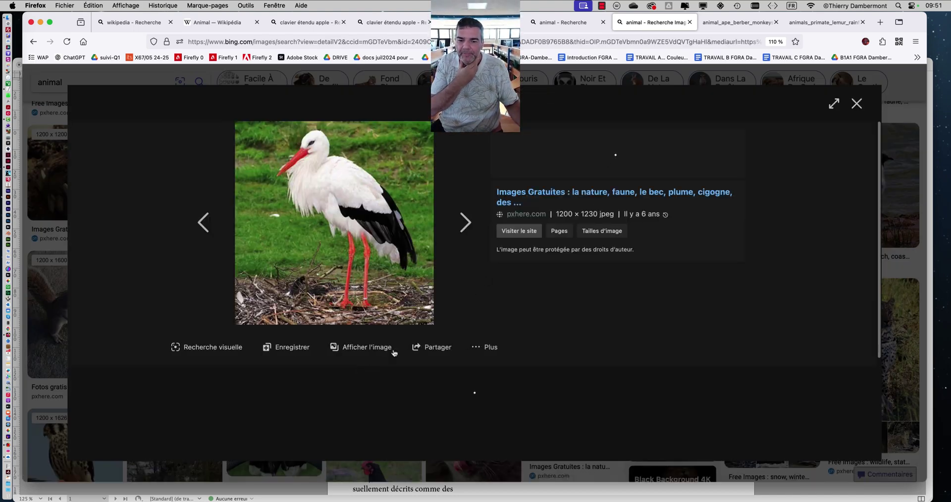
left_click(386, 348)
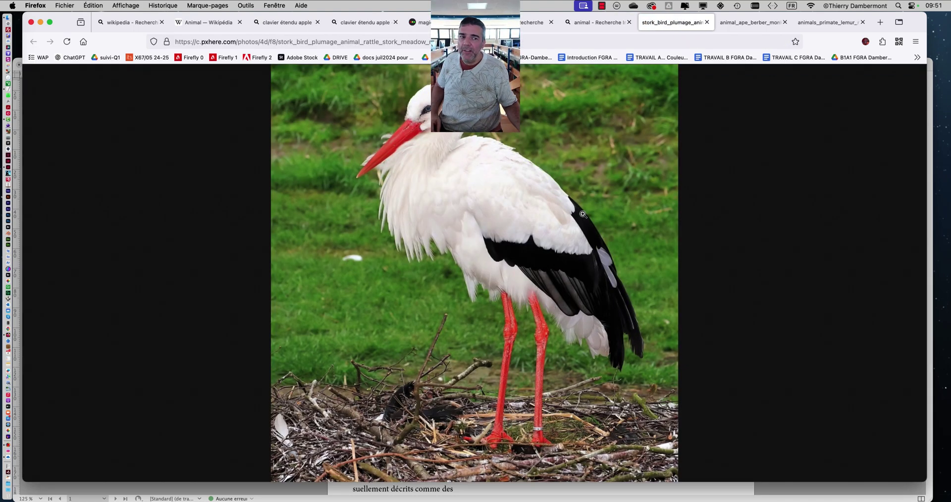
Save the full-size stork photo as a JPEG image in the JOUR 2 folder.
right_click(446, 191)
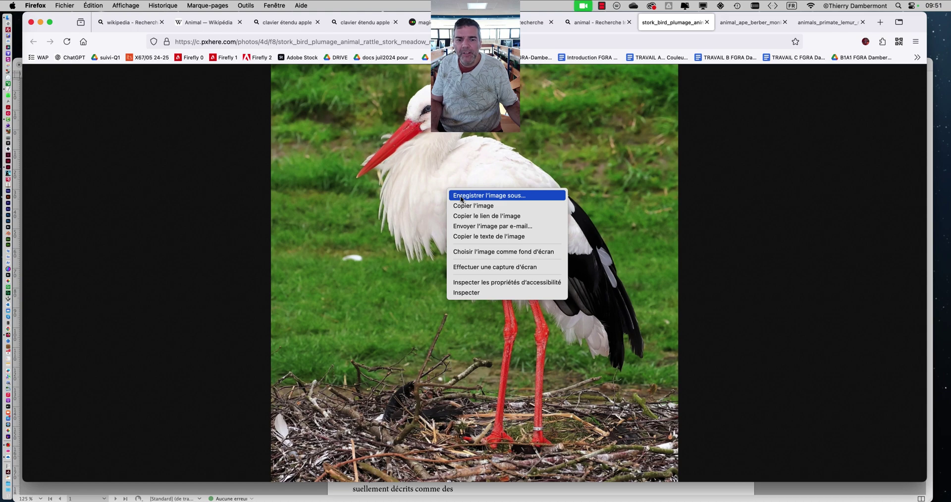
left_click(461, 196)
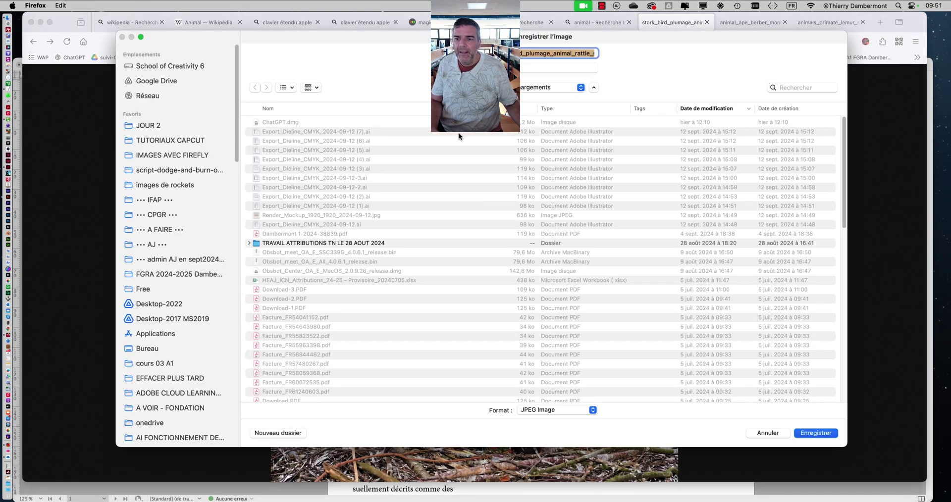
left_click(163, 124)
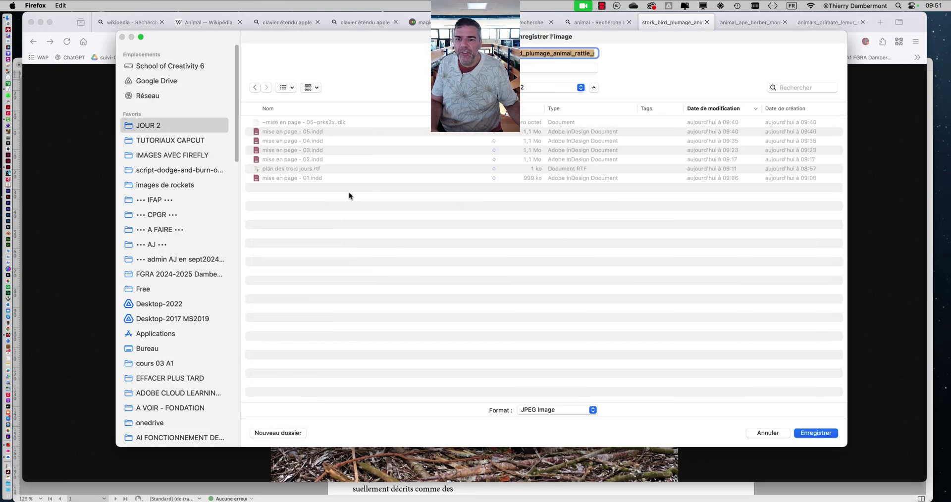
left_click(816, 433)
Save the full-size photo of the two baboons as a JPEG image in the JOUR 2 folder.
left_click(751, 23)
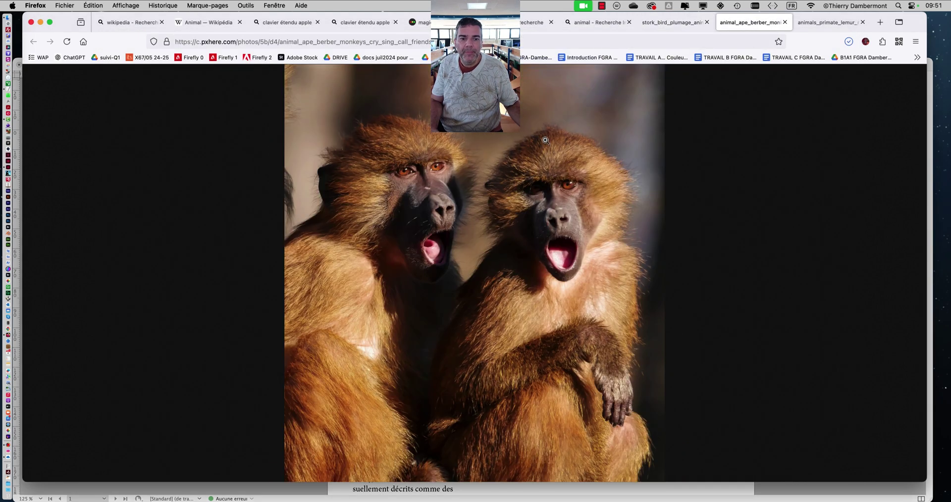
right_click(516, 159)
left_click(526, 162)
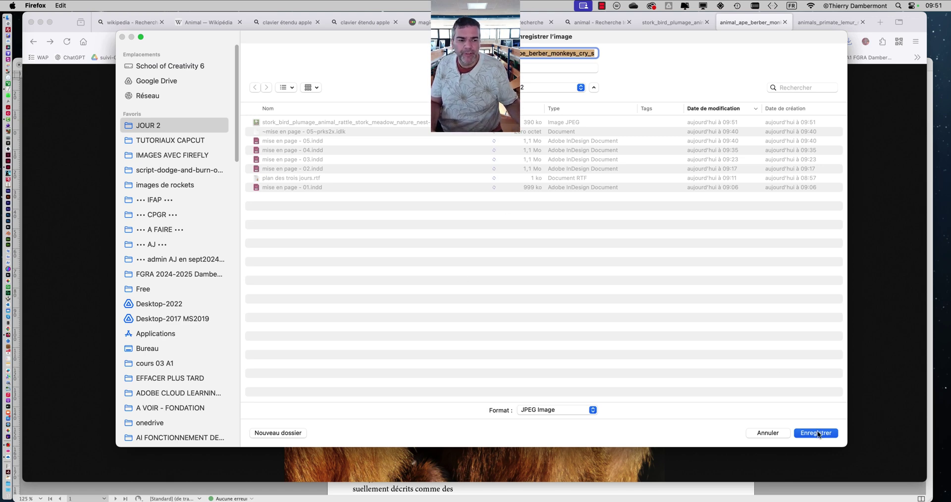
left_click(818, 434)
Save the full-size red lemur photo from its open tab into the same JOUR 2 folder.
left_click(828, 22)
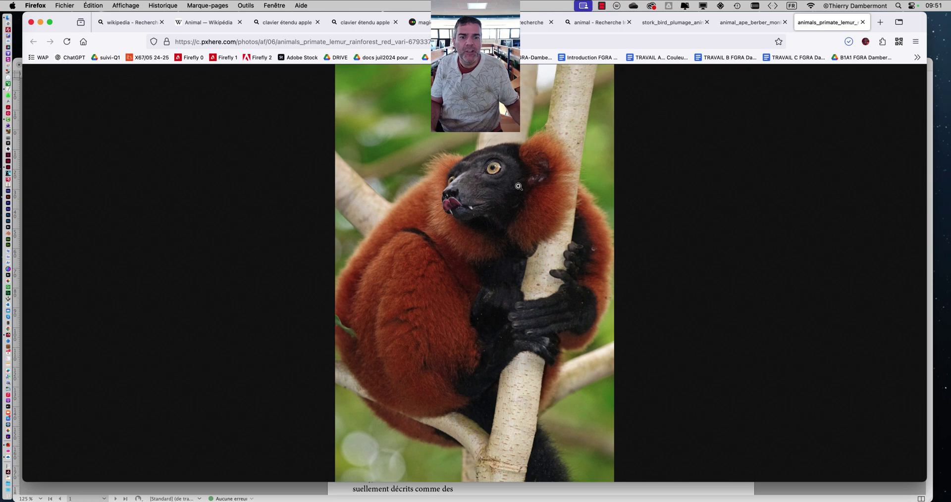
right_click(473, 201)
left_click(490, 203)
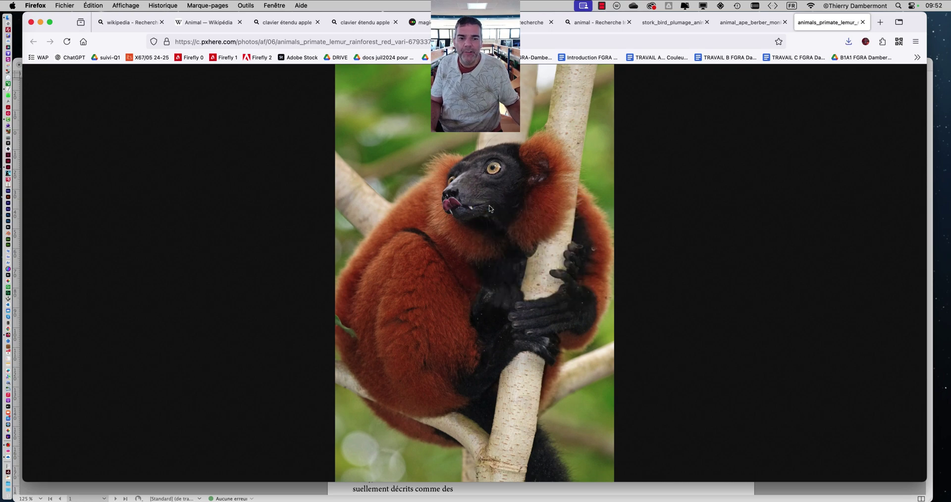
left_click(817, 434)
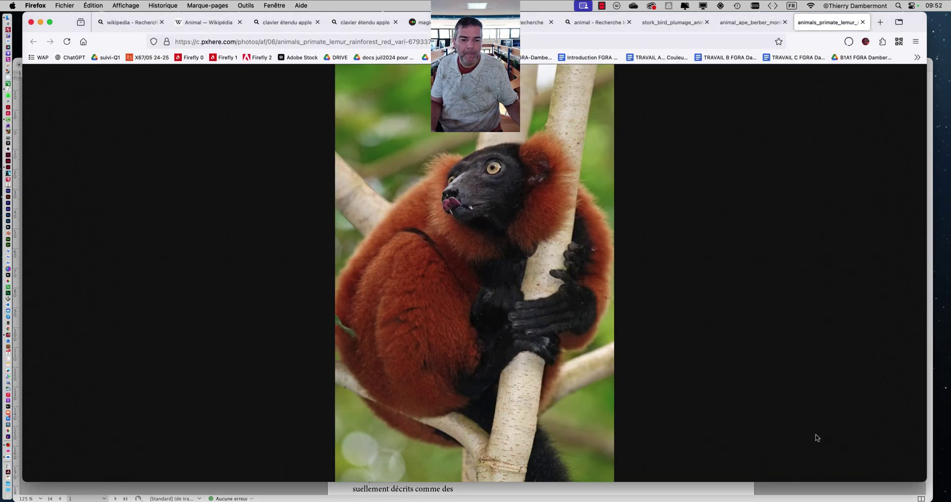
Return to the animal image results, close the stork preview and look through the remaining pictures.
left_click(595, 22)
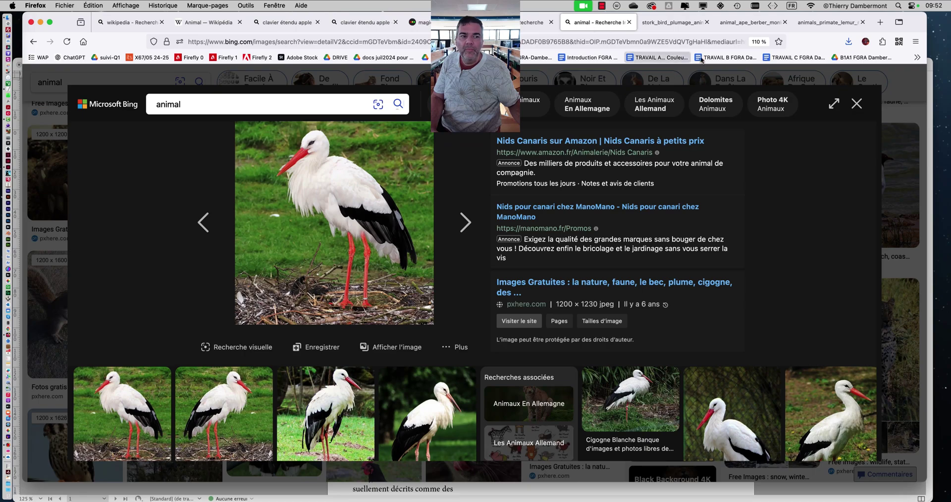
left_click(857, 103)
scroll(245, 208, "down", 10)
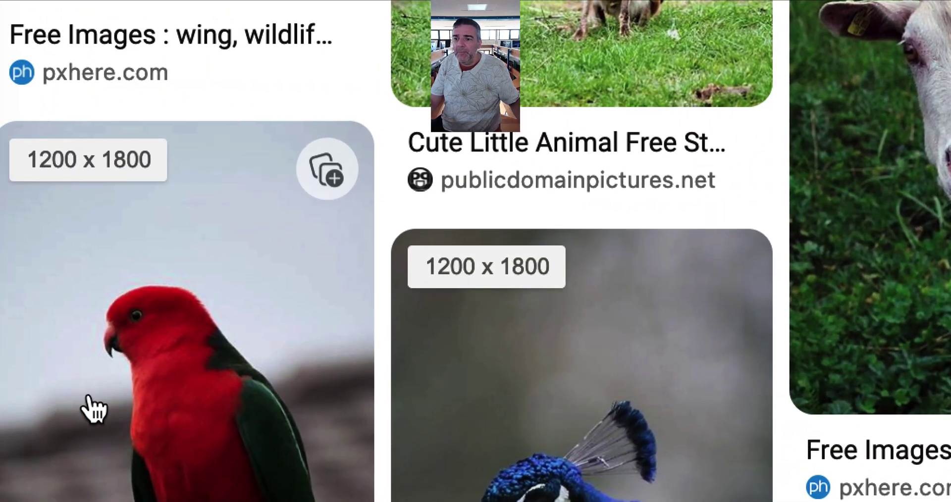
scroll(92, 408, "down", 2)
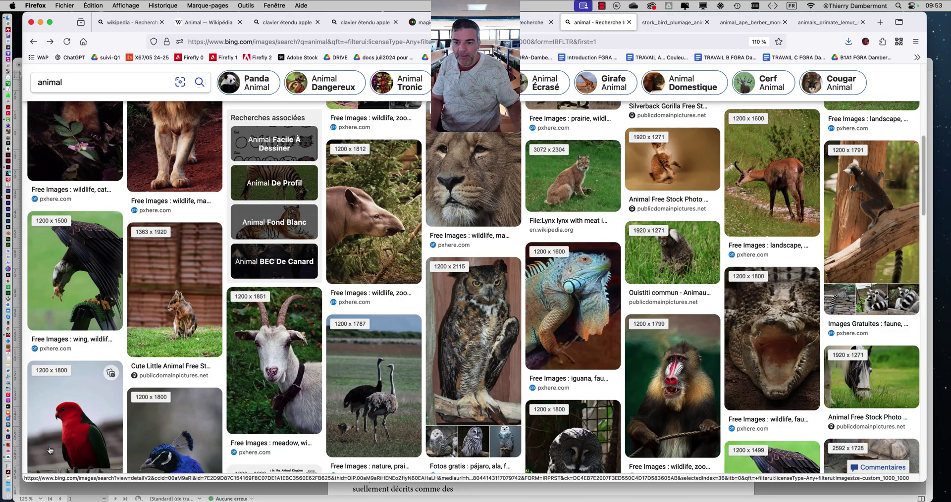
scroll(154, 381, "down", 8)
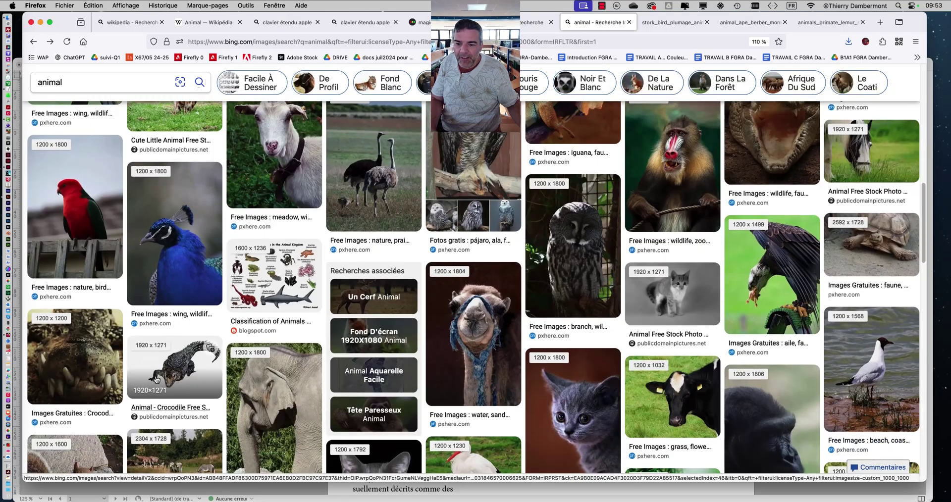
scroll(155, 380, "down", 1)
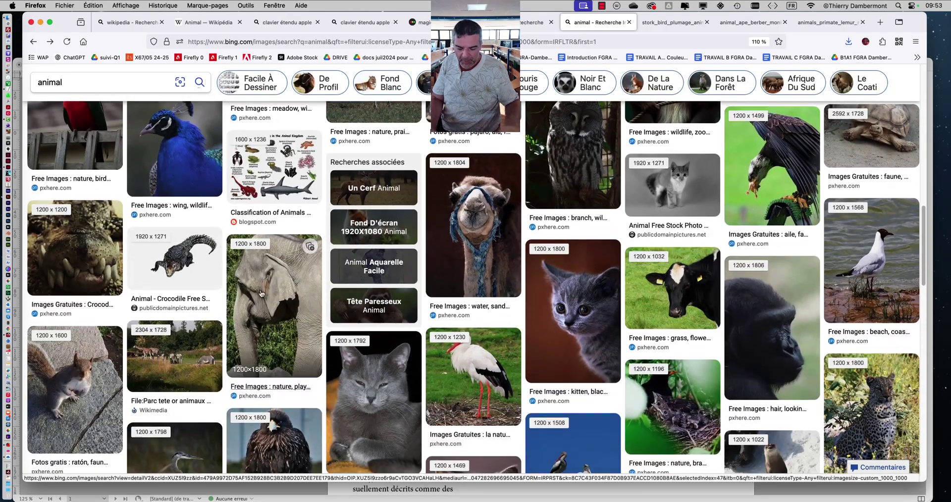
scroll(634, 264, "up", 8)
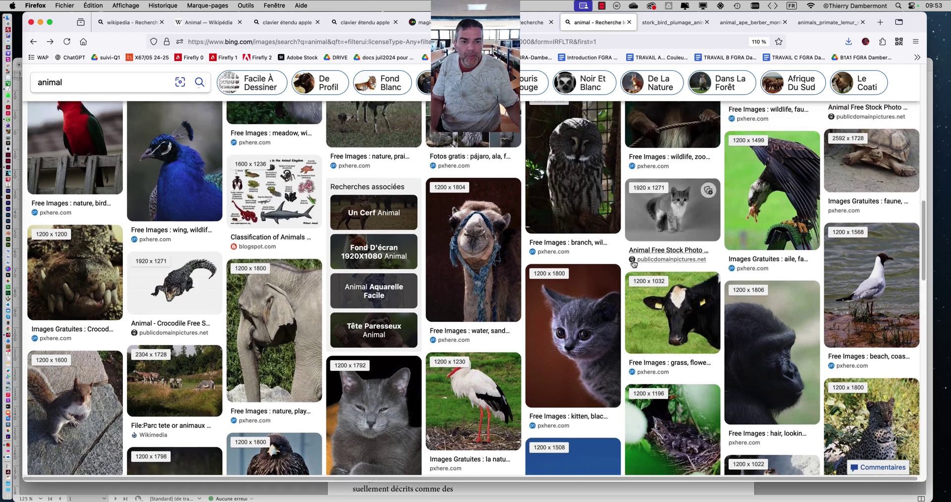
scroll(634, 264, "up", 8)
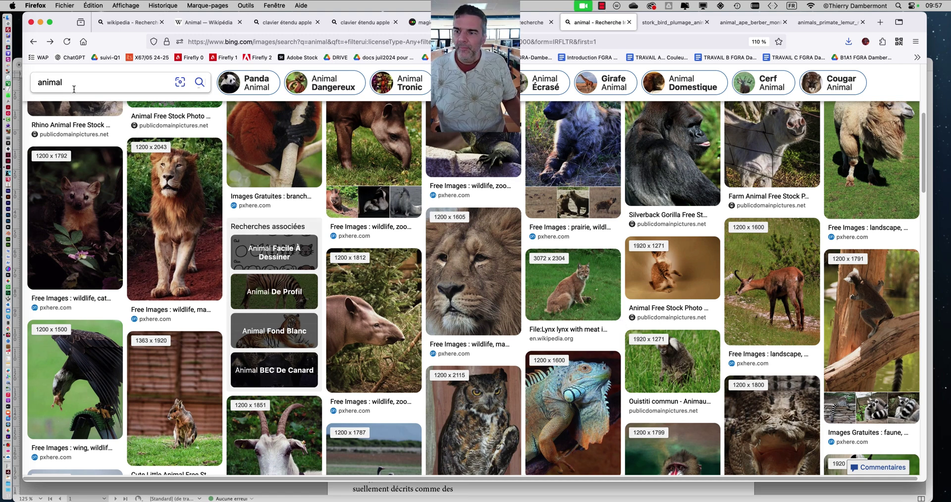
Replace the image search term with "leaves", run the search and dismiss the search suggestions.
left_click(73, 83)
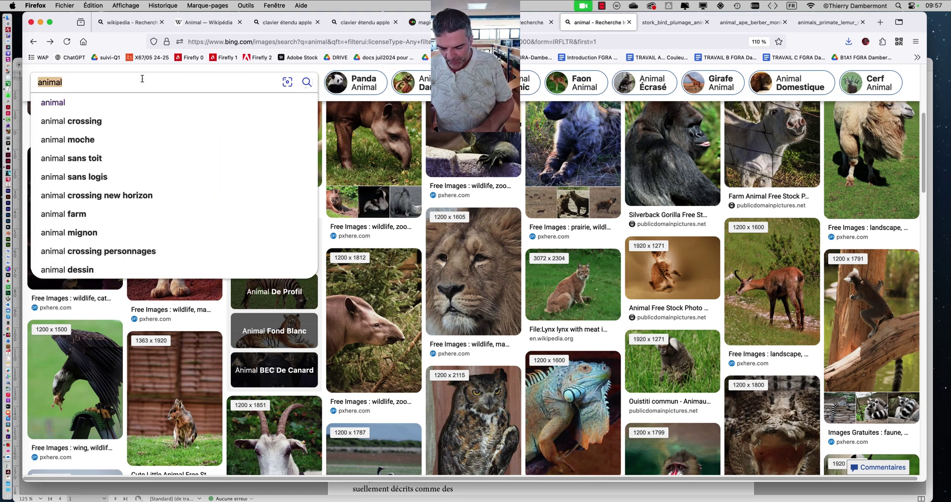
type("leaves")
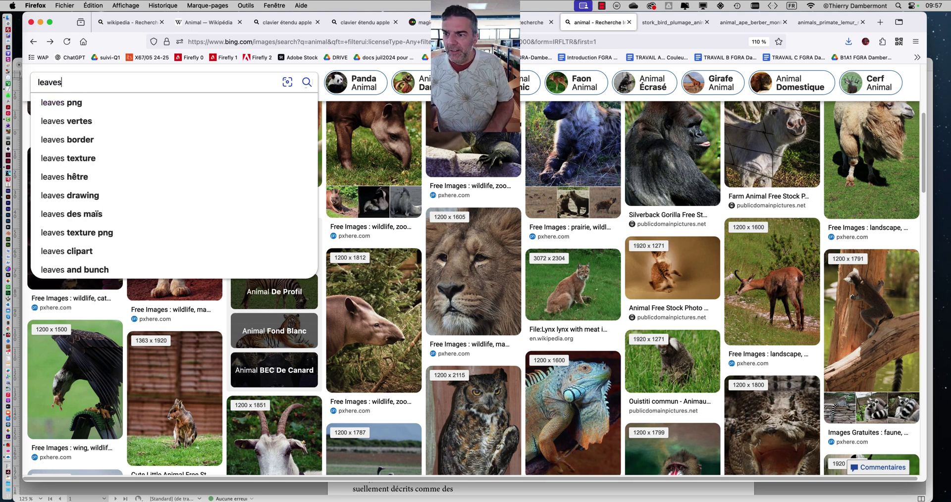
key("Return")
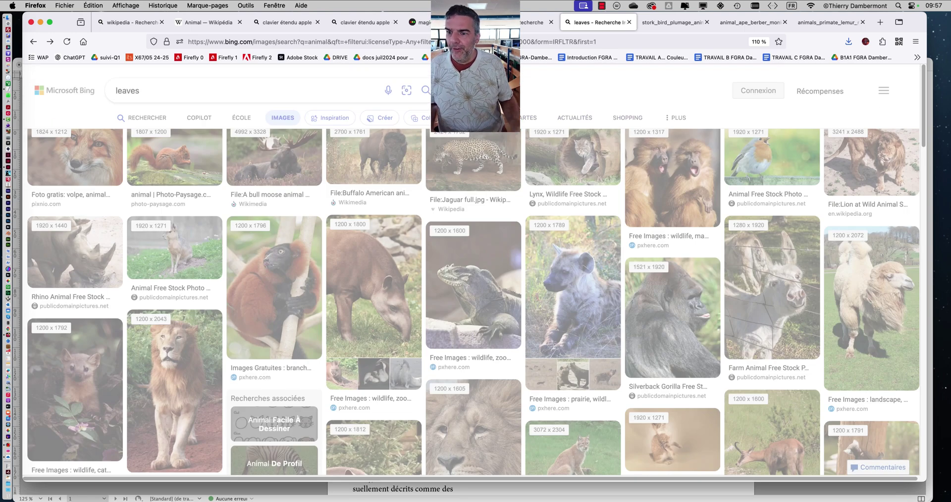
left_click(184, 88)
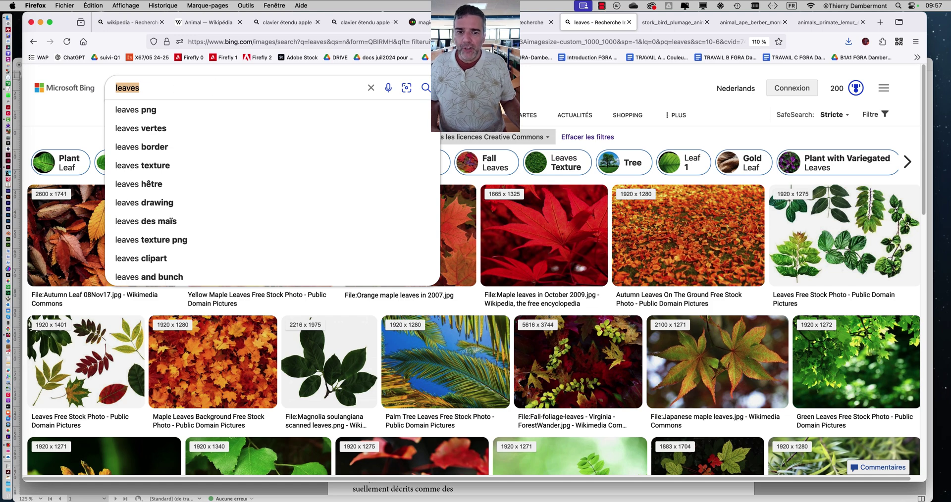
key("Escape")
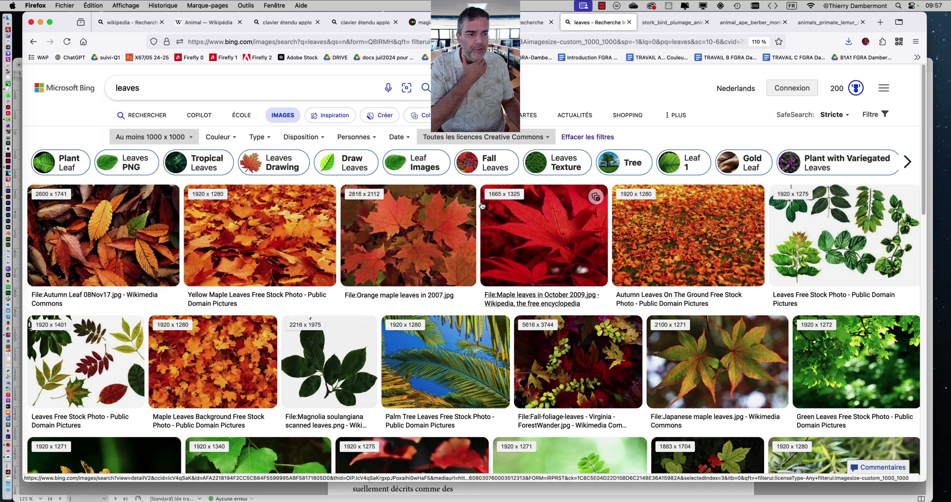
Look through the leaf pictures and filter the image results by the colour white (Blanc).
scroll(498, 246, "down", 3)
scroll(497, 246, "down", 5)
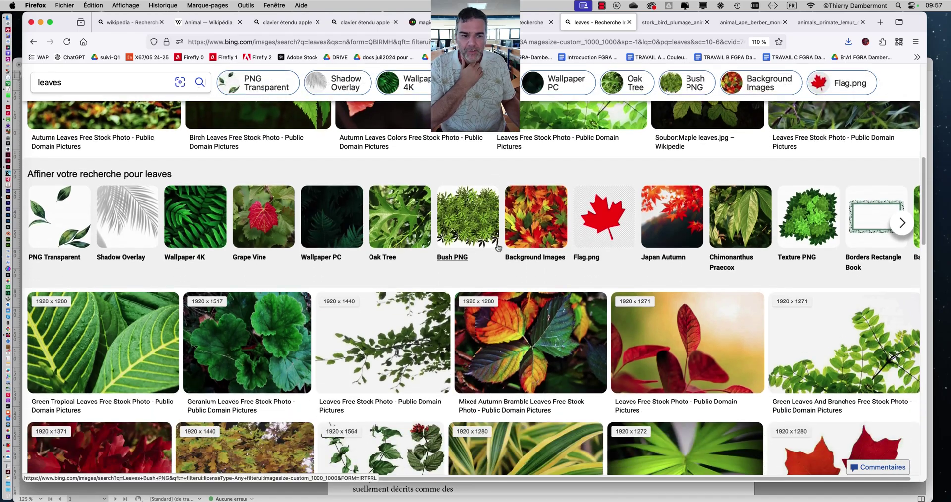
scroll(498, 246, "up", 8)
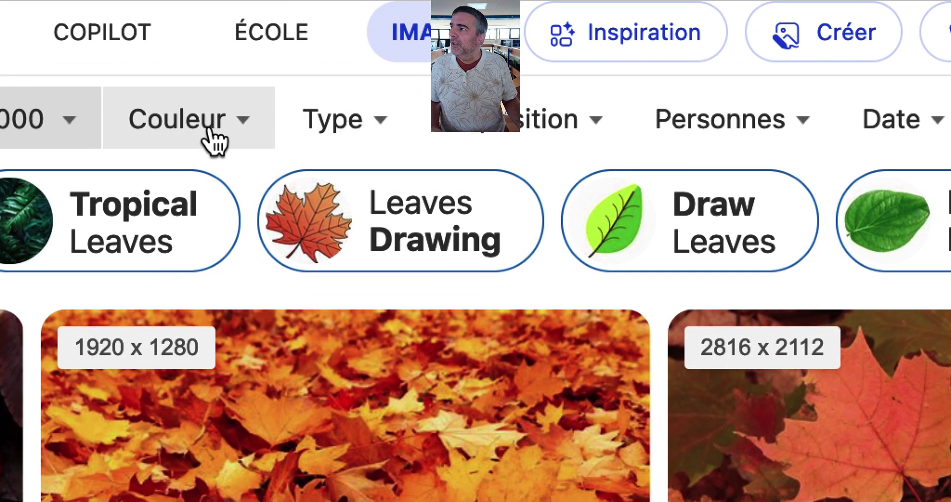
left_click(214, 141)
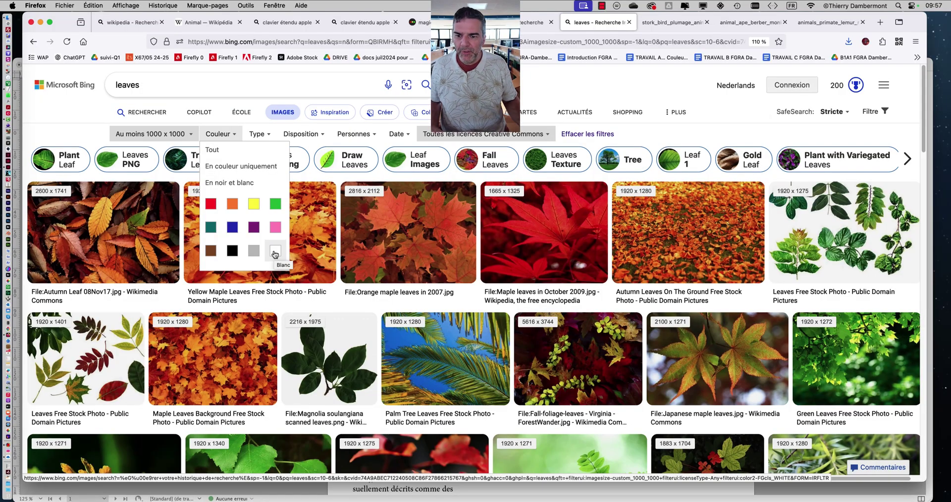
left_click(275, 252)
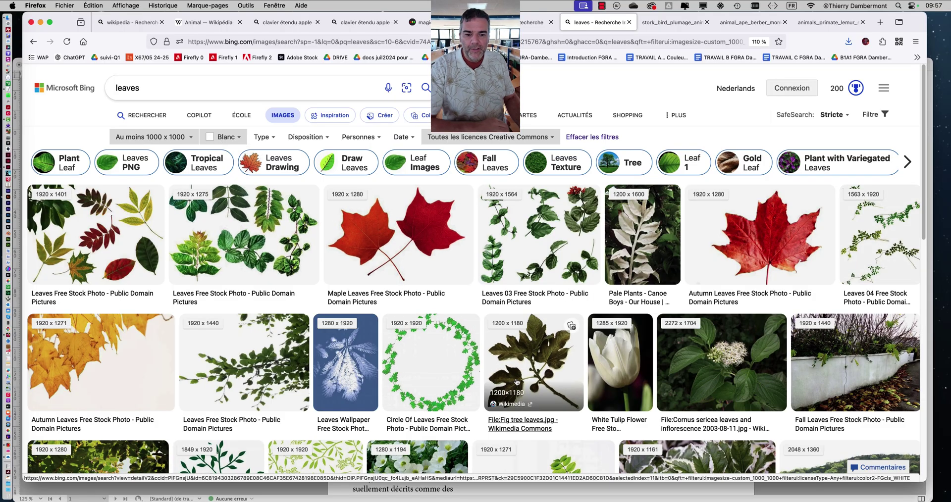
Open the fig tree leaves picture at full size and save it as a JPEG in the JOUR 2 folder.
left_click(531, 352)
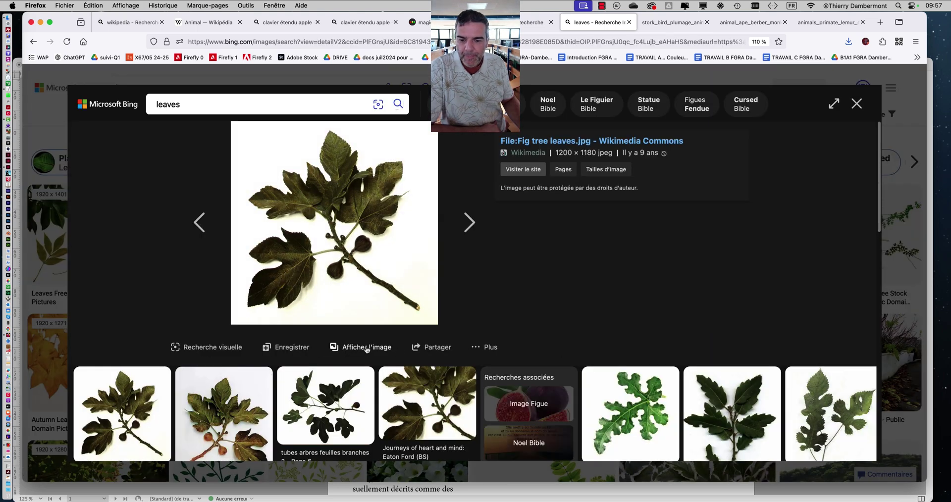
left_click(367, 347)
right_click(468, 256)
left_click(491, 263)
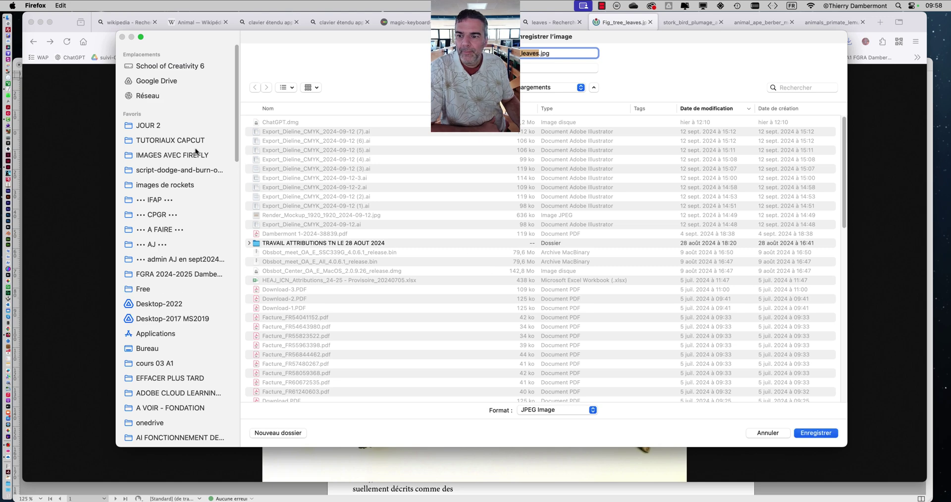
left_click(180, 129)
left_click(816, 434)
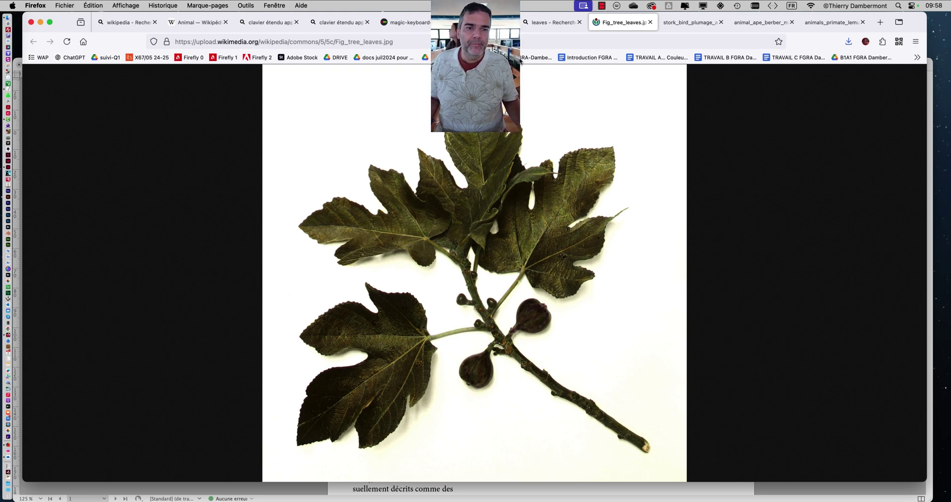
Return to the leaf image results, close the fig leaf preview and search the images for "kitchen tools".
left_click(551, 22)
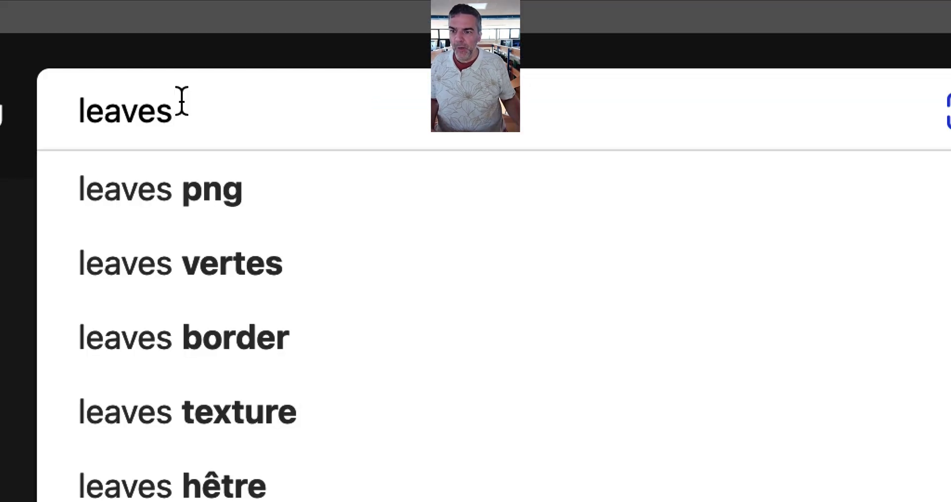
left_click_drag(183, 103, 133, 103)
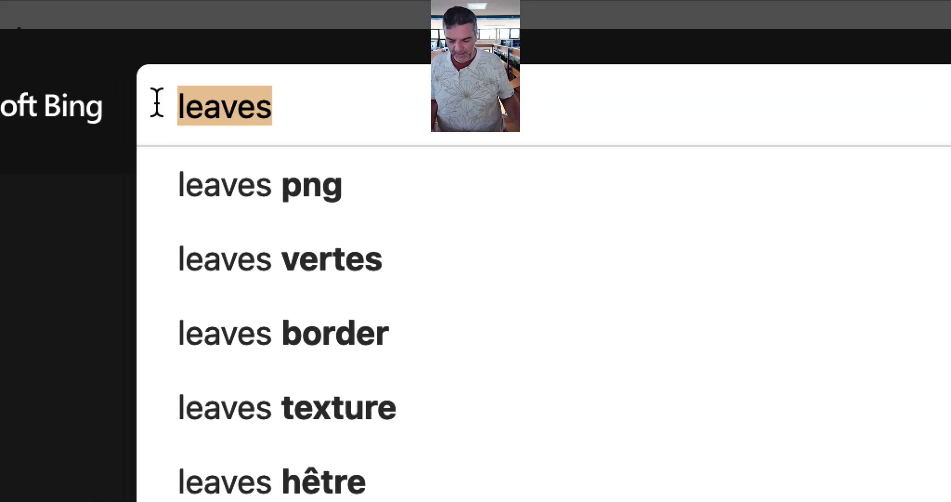
type("kitchen")
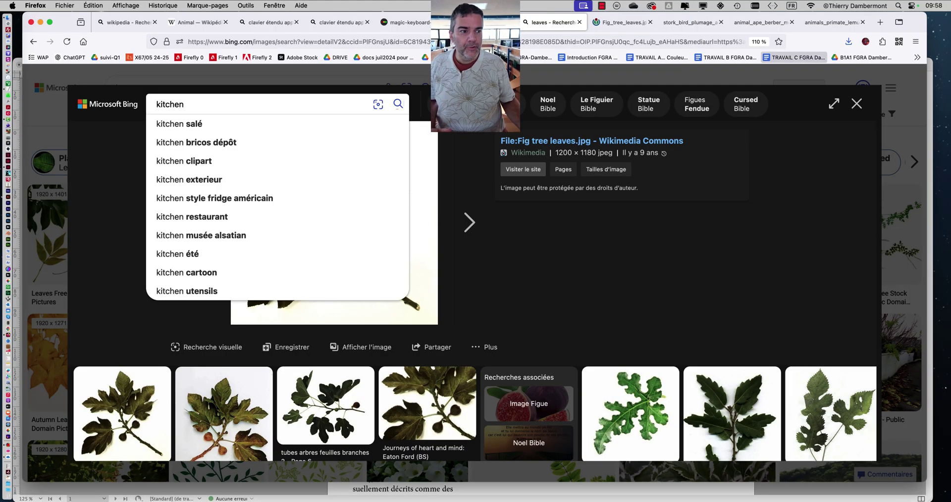
left_click(857, 104)
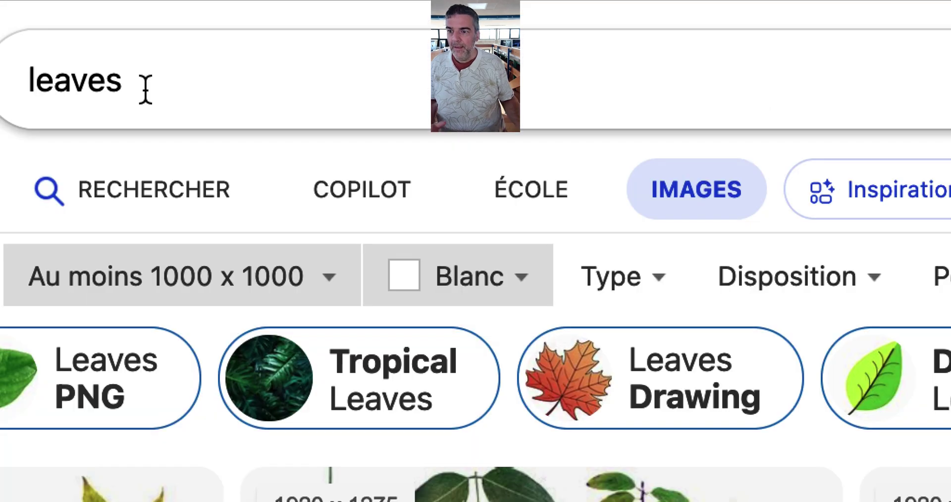
left_click_drag(145, 89, 29, 79)
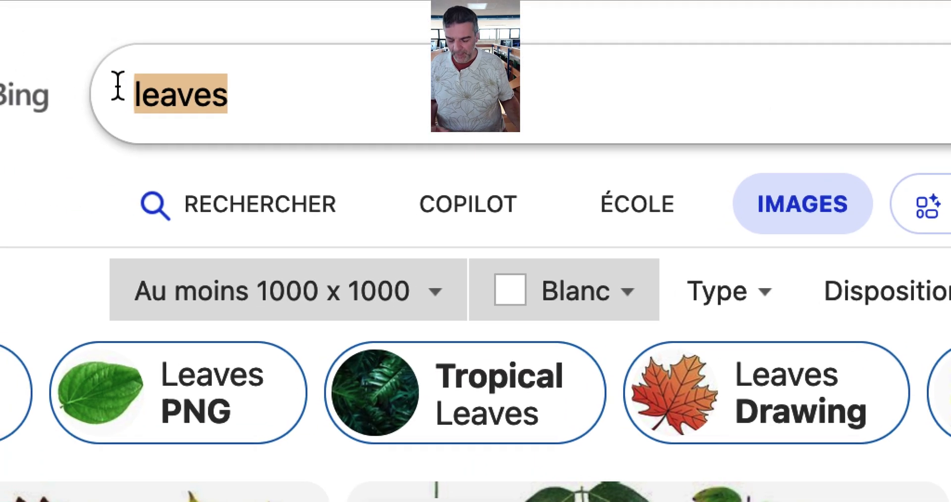
type("kitchen tools")
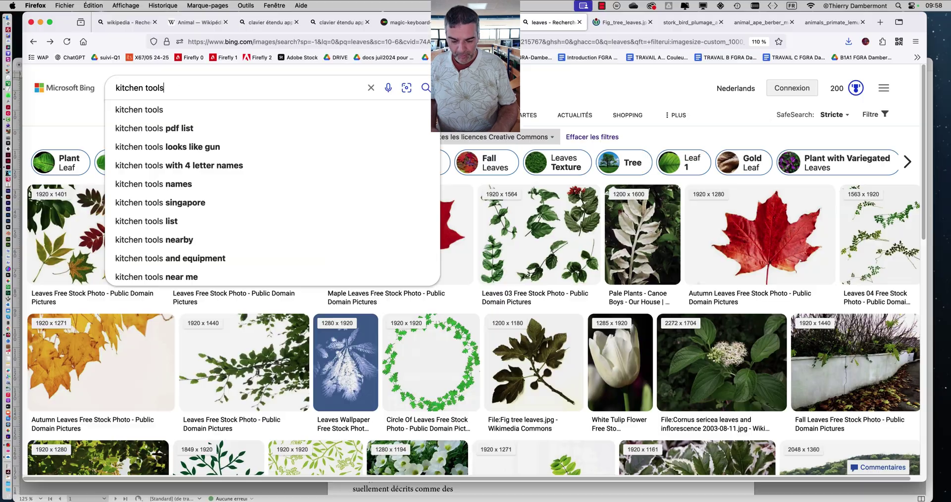
key("Return")
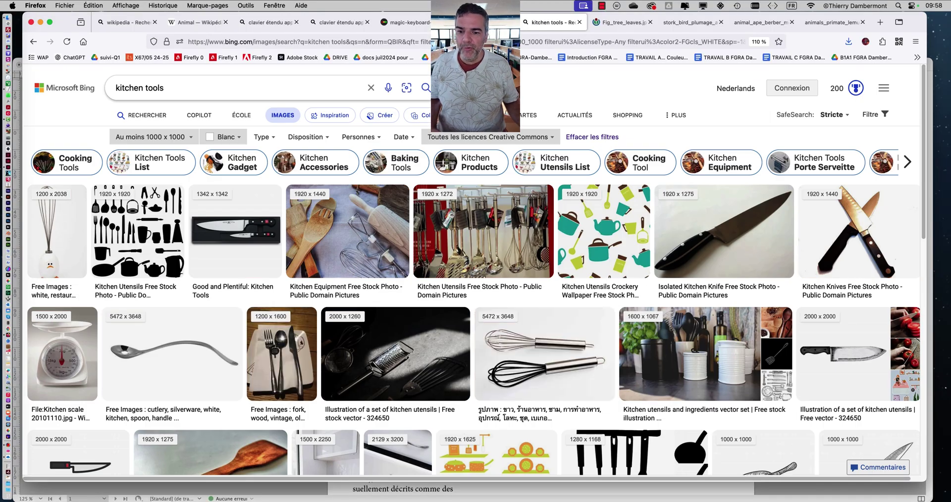
Look through the kitchen tool pictures and open the source page of the 5472 x 3648 photo of two whisks.
scroll(540, 332, "down", 1)
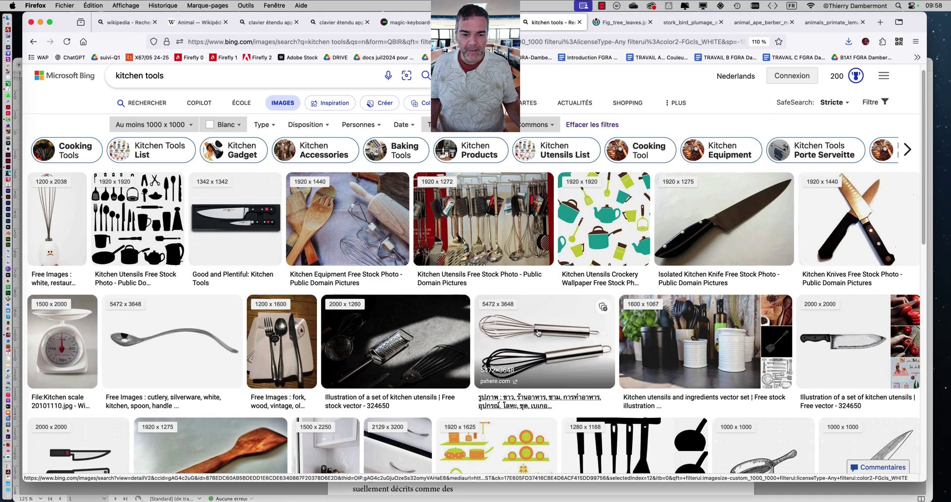
scroll(540, 332, "down", 5)
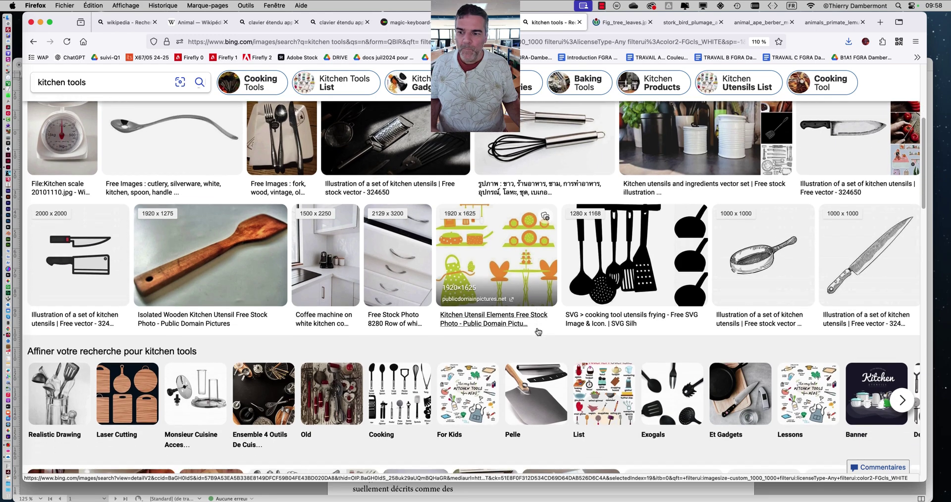
scroll(240, 124, "up", 10)
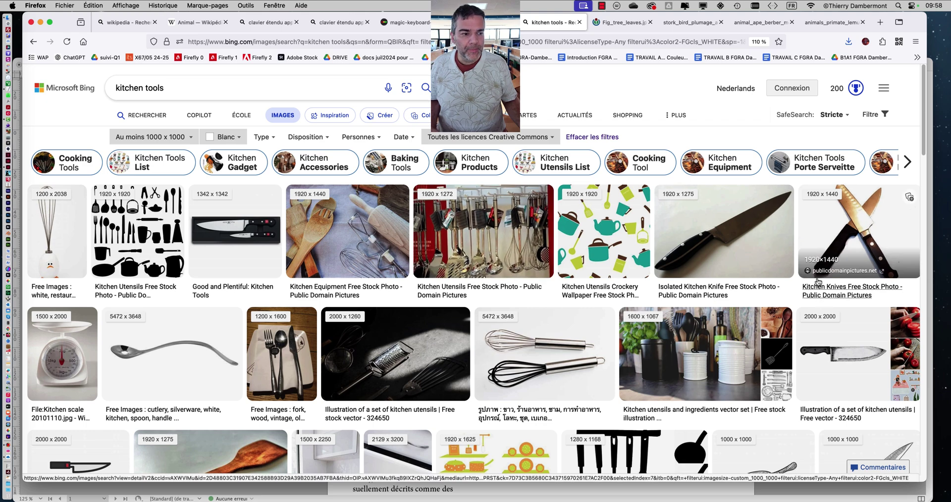
scroll(818, 283, "down", 5)
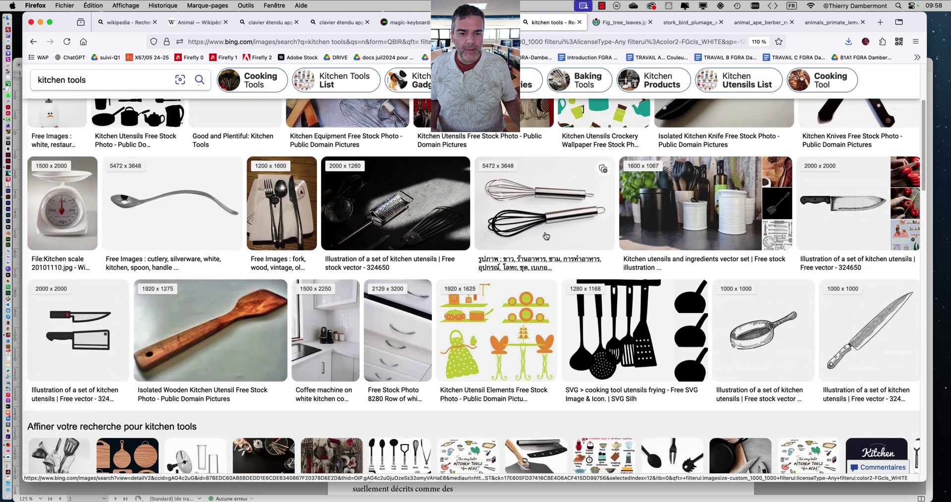
left_click(542, 215)
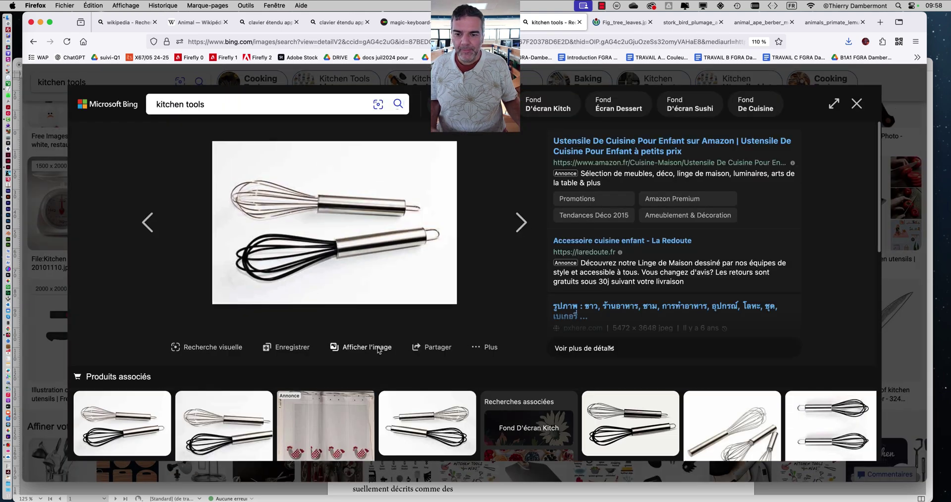
left_click(379, 350)
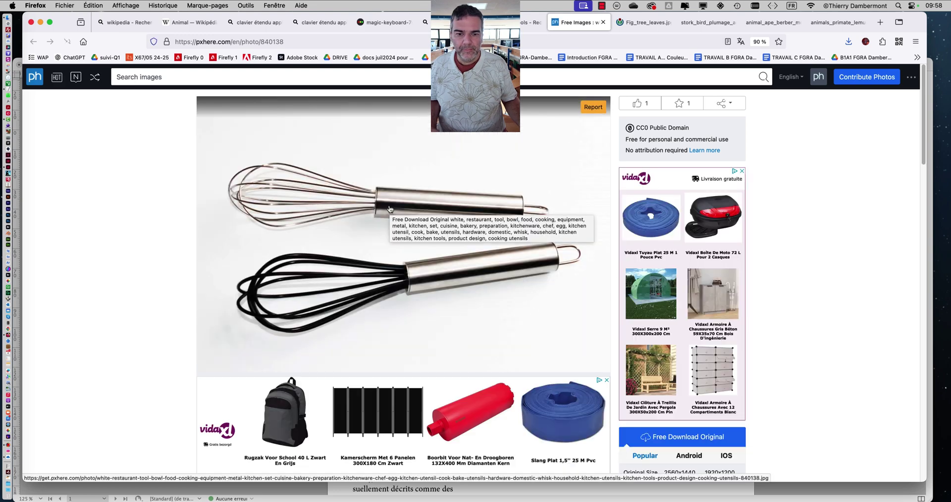
Download the two-whisk photo at Original Size into the JOUR 2 folder, then return to the image results and close its preview.
right_click(353, 204)
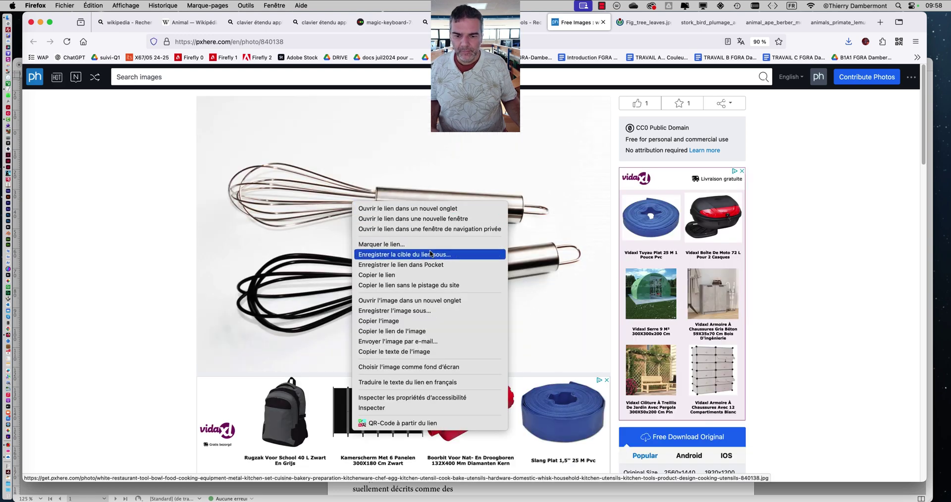
left_click(873, 296)
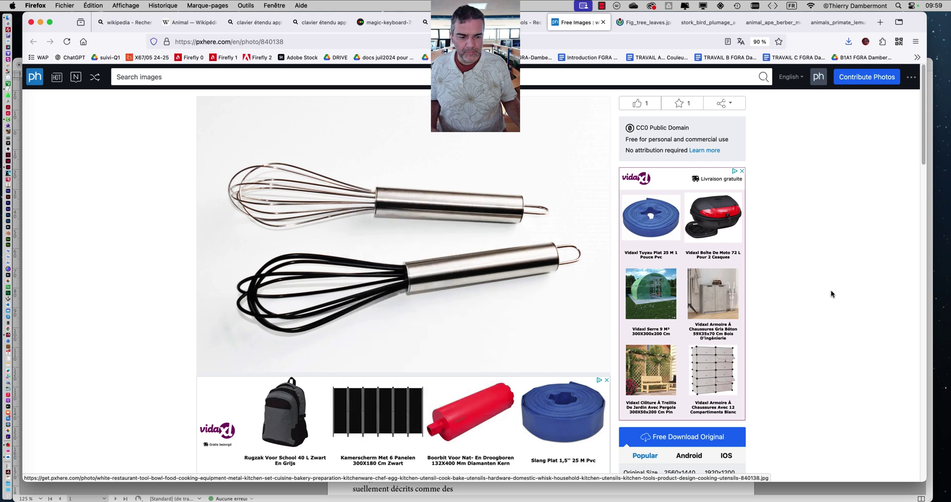
scroll(831, 290, "down", 3)
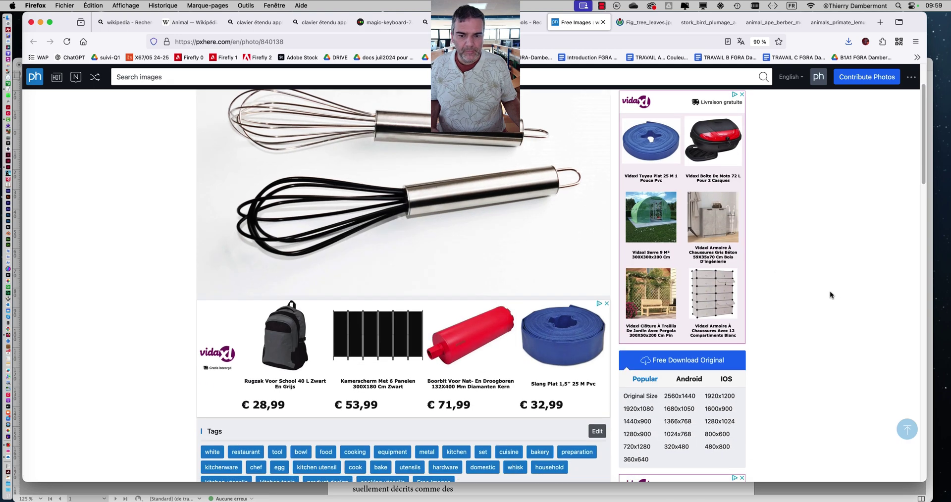
left_click(638, 396)
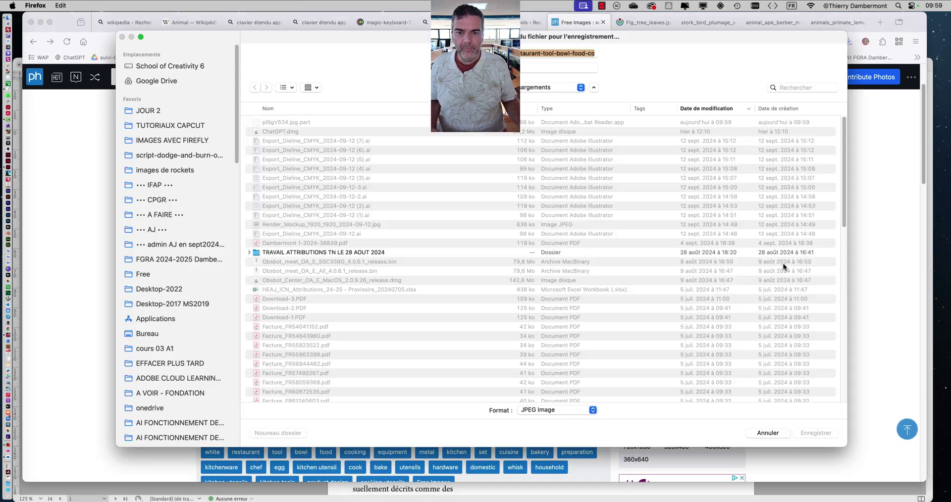
left_click(168, 126)
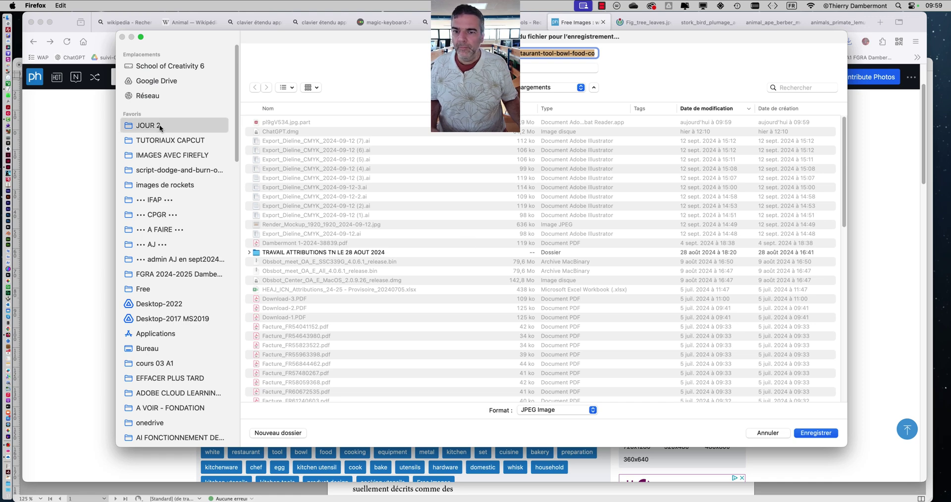
left_click(814, 434)
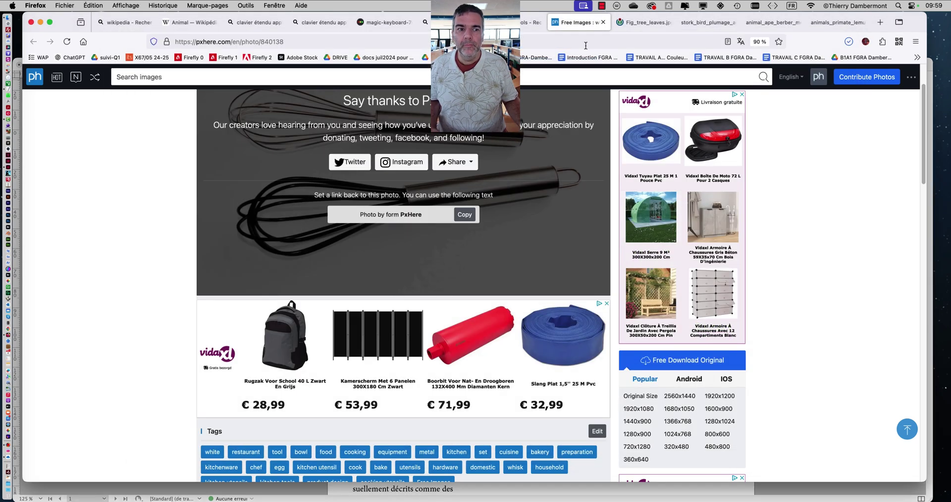
left_click(522, 27)
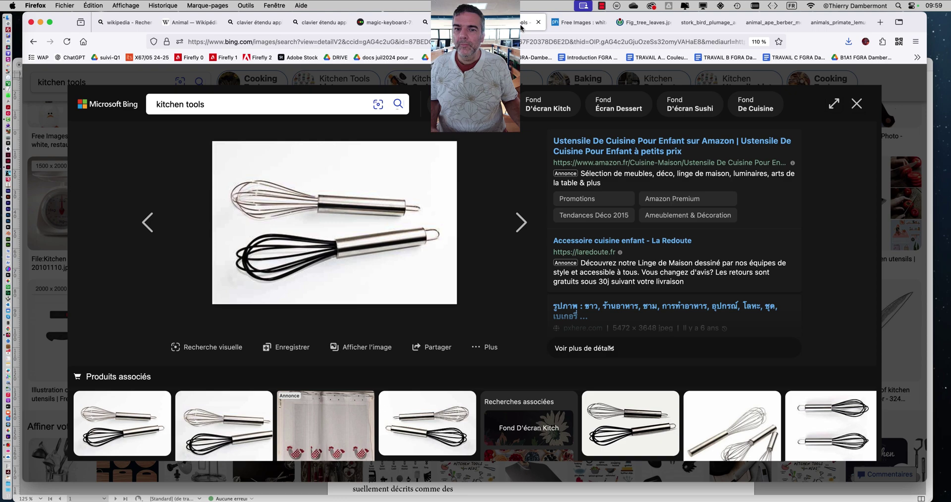
left_click(856, 104)
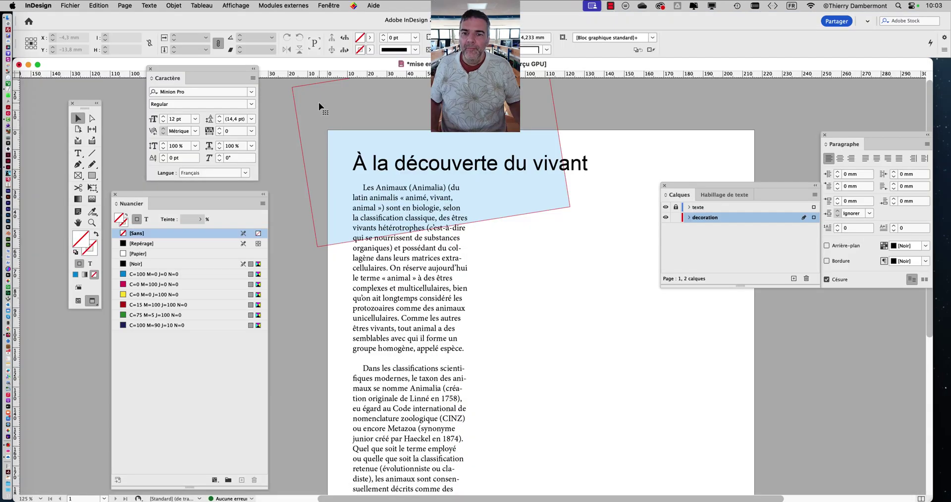
Switch to the InDesign page "À la découverte du vivant" and change from preview to the normal view mode with guides.
left_click(319, 102)
left_click(282, 202)
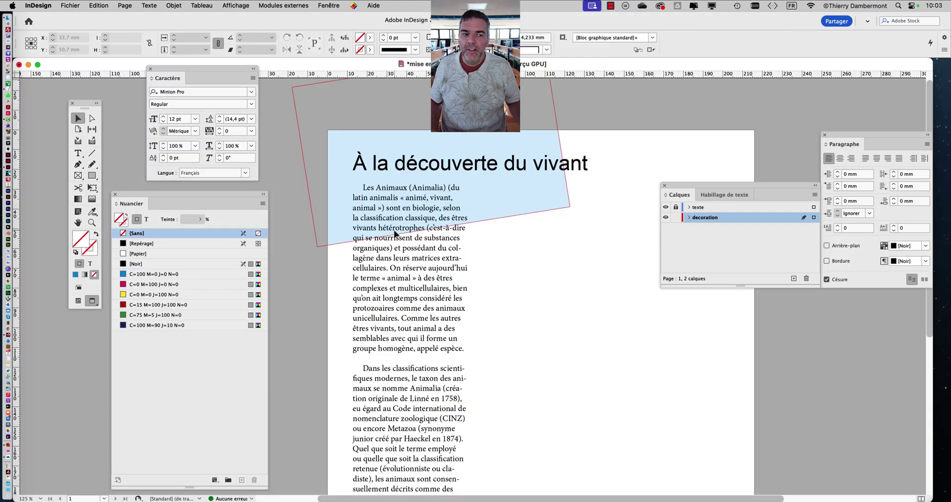
scroll(387, 208, "down", 5)
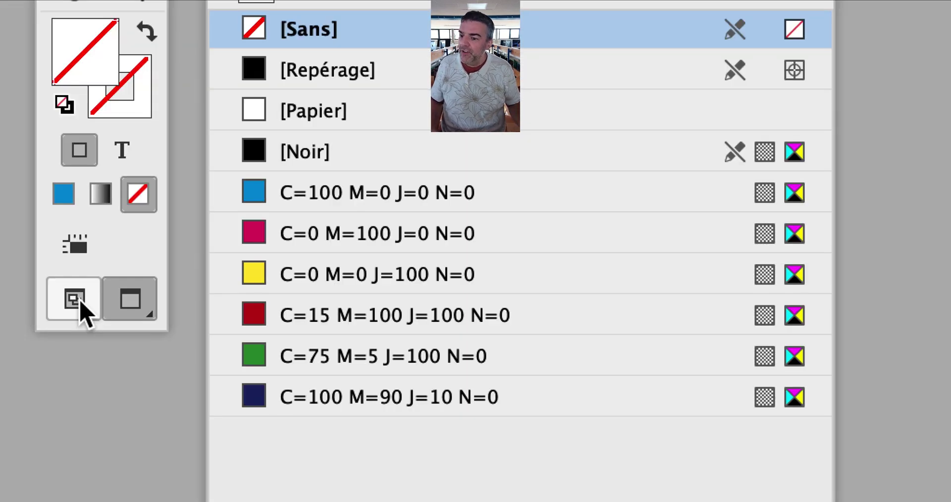
left_click(80, 303)
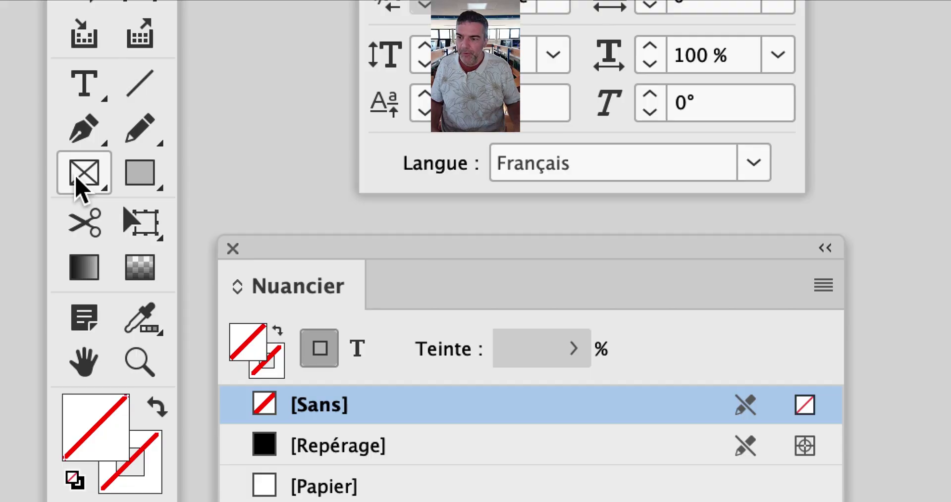
Draw an empty rectangular image frame about 88 x 41 mm over the paragraph "Dans les classifications scientifiques modernes".
left_click(77, 179)
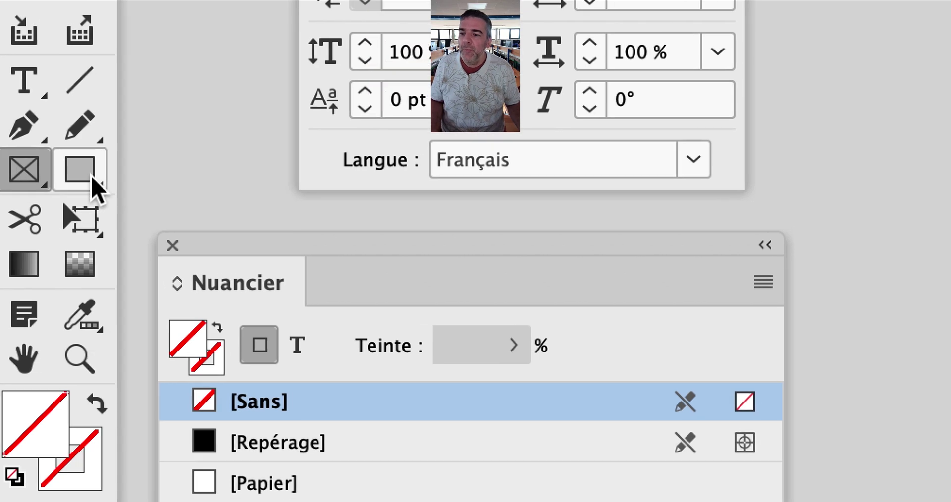
left_click(141, 174)
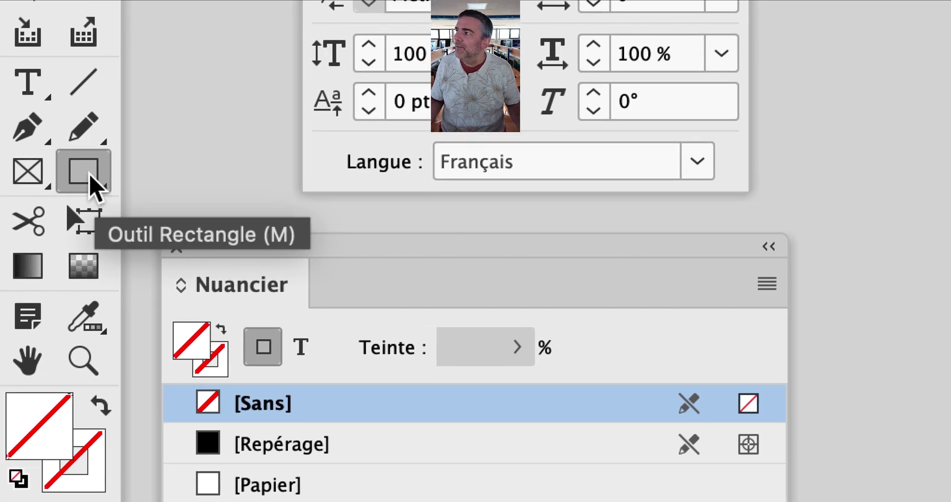
left_click(28, 177)
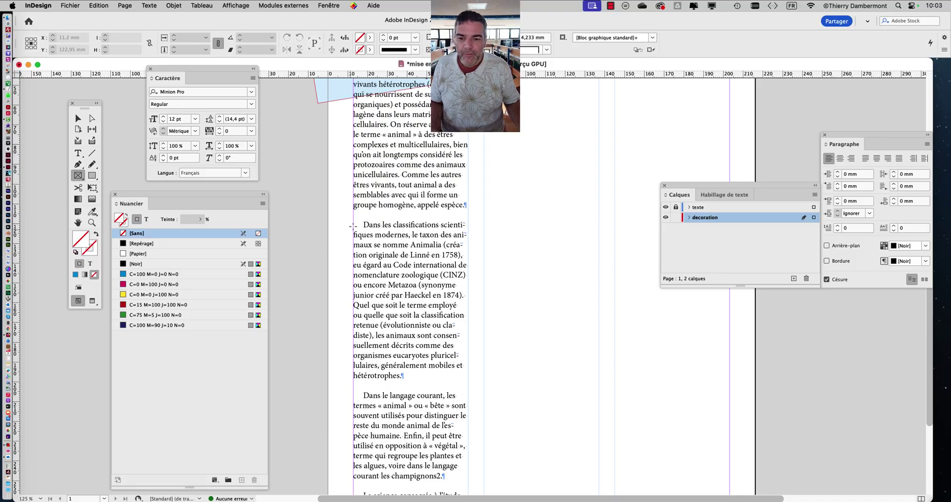
left_click_drag(345, 212, 518, 293)
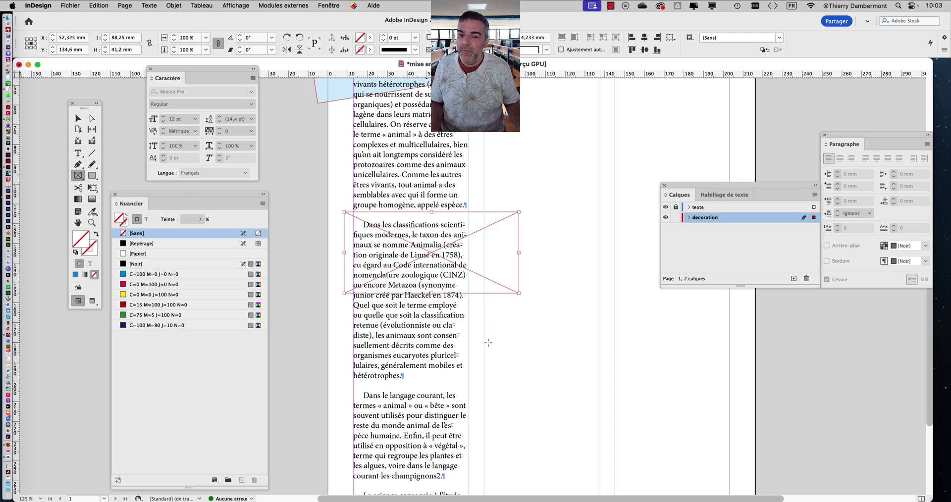
Resize the empty image frame to about 64 x 69 mm and move it up over the end of the first paragraph.
key("v")
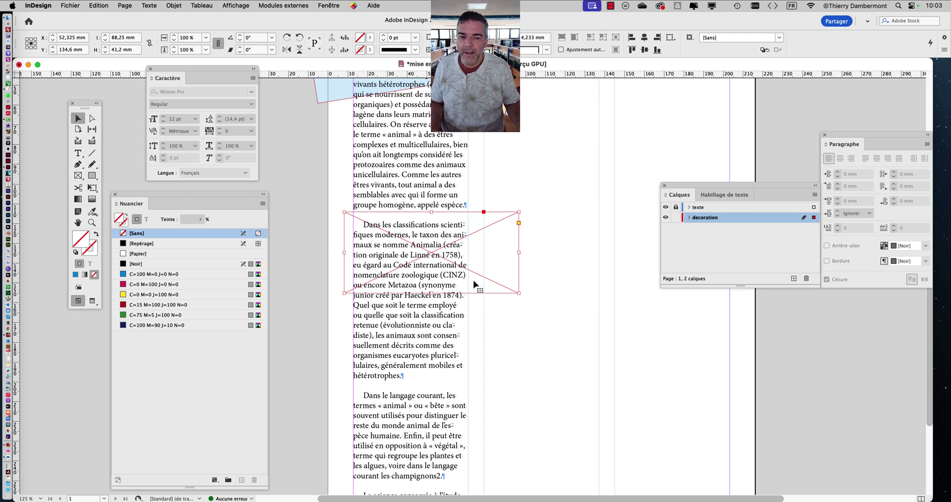
left_click_drag(519, 294, 477, 384)
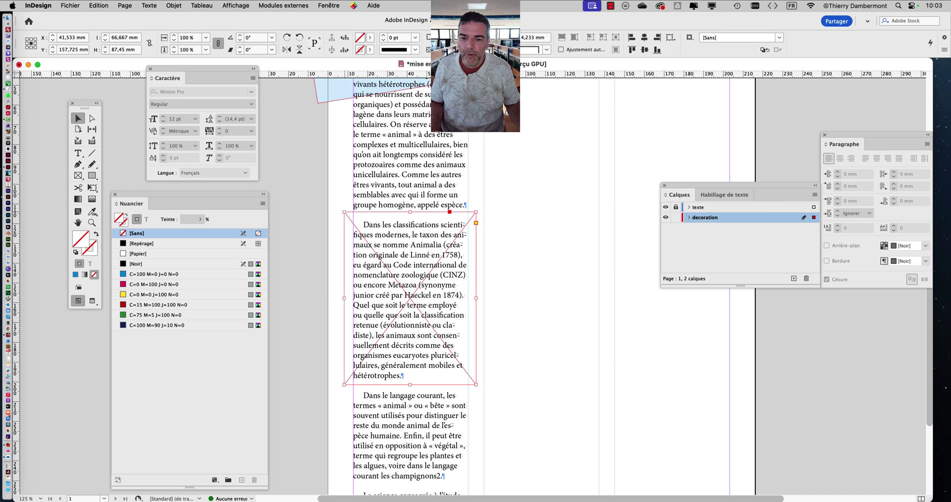
left_click_drag(344, 213, 346, 171)
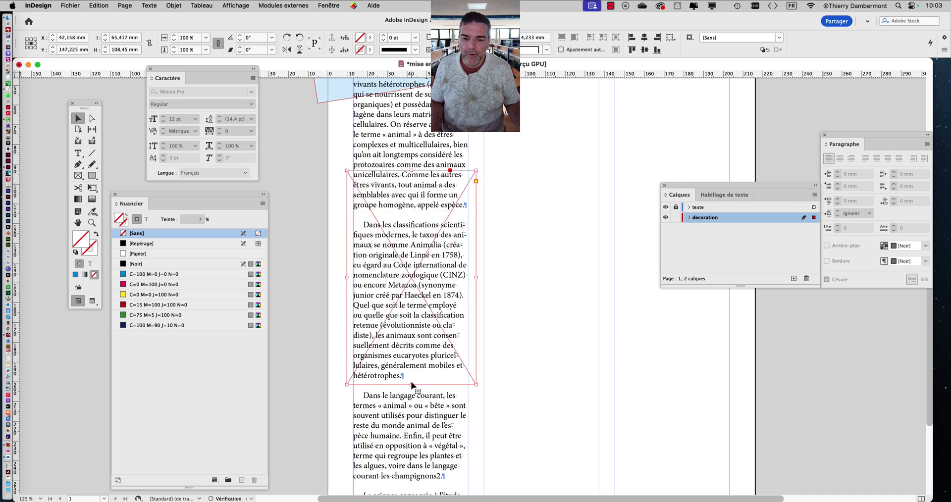
left_click_drag(412, 385, 417, 336)
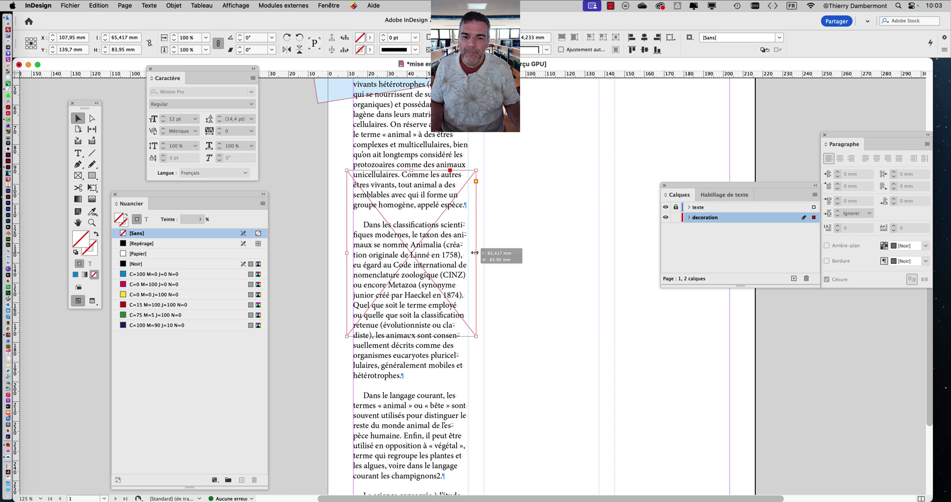
left_click_drag(475, 253, 472, 253)
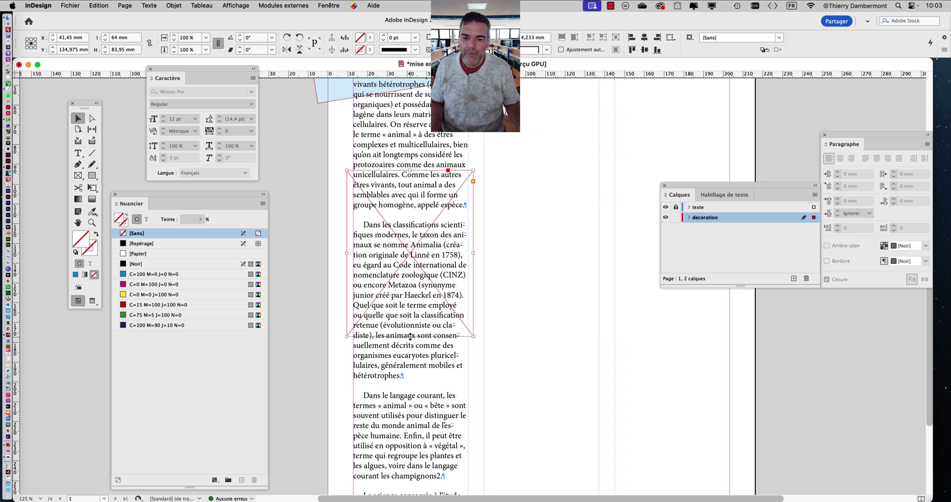
left_click_drag(410, 336, 413, 284)
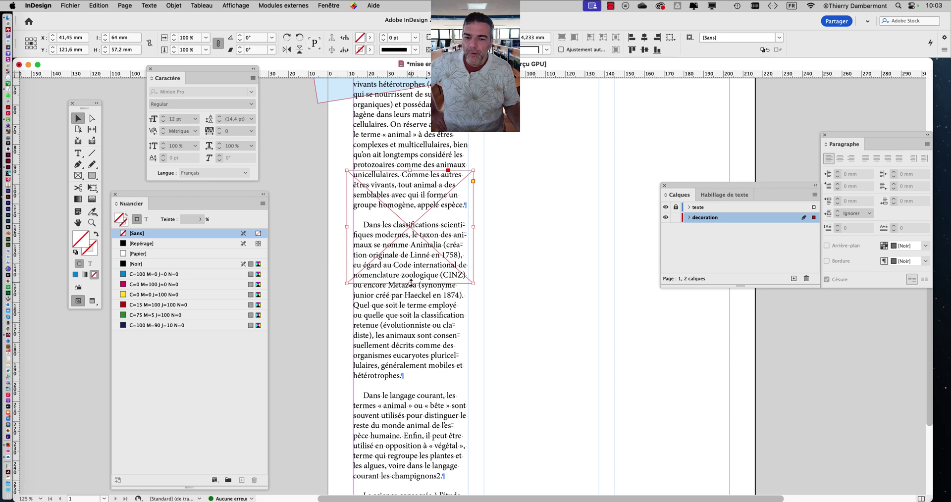
left_click_drag(412, 283, 412, 306)
left_click_drag(423, 231, 420, 193)
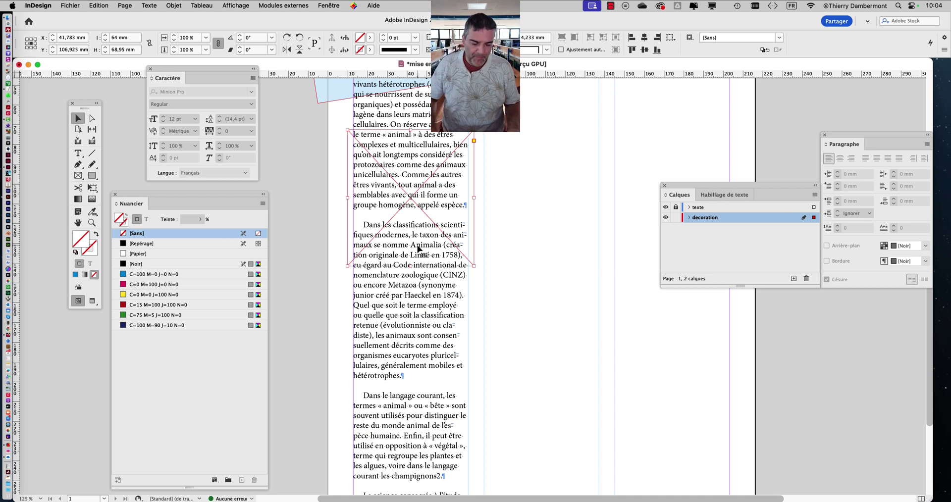
Apply a bounding-box text wrap to the image frame so the column text flows around it.
scroll(545, 221, "up", 5)
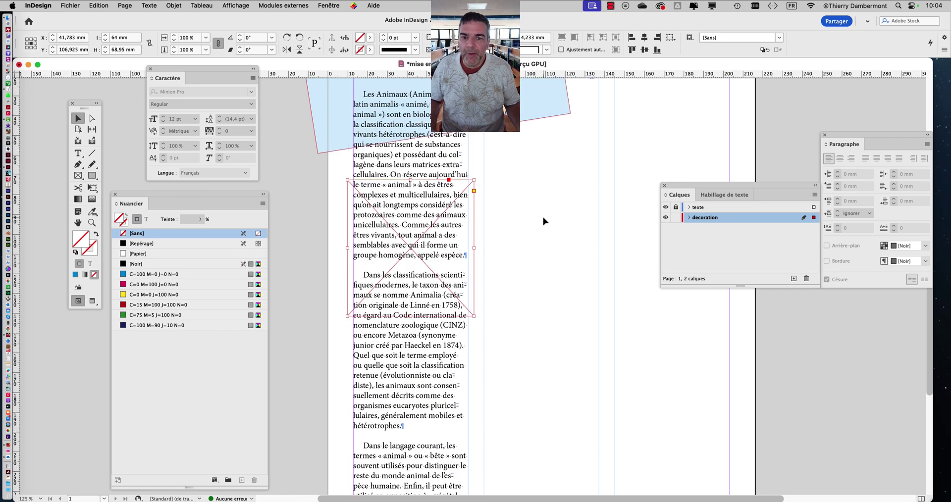
scroll(543, 221, "up", 2)
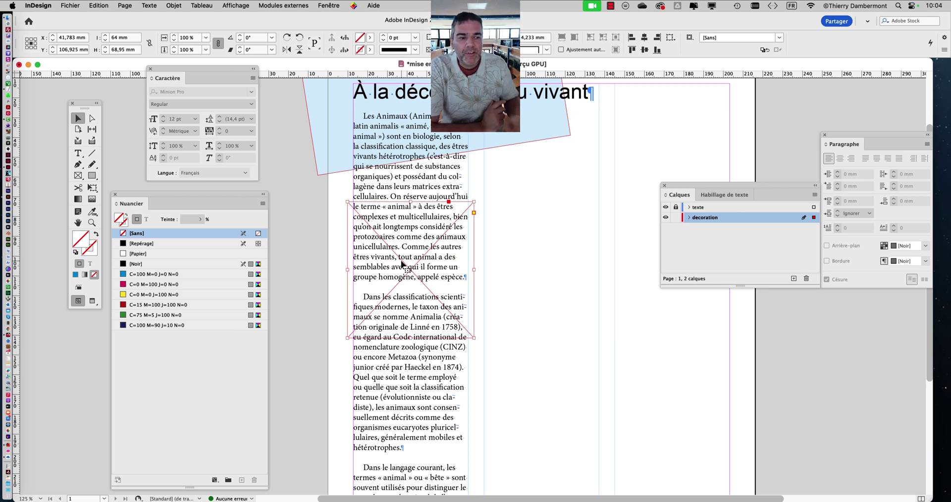
left_click(329, 6)
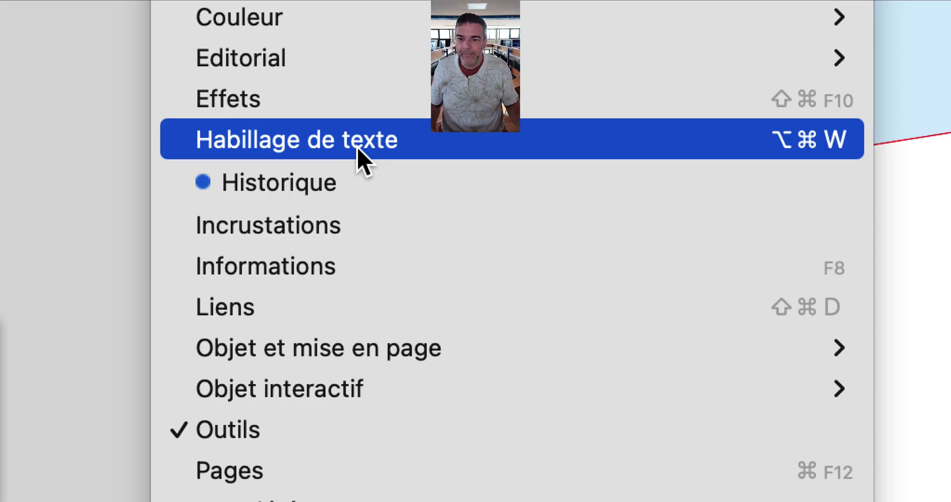
left_click(359, 144)
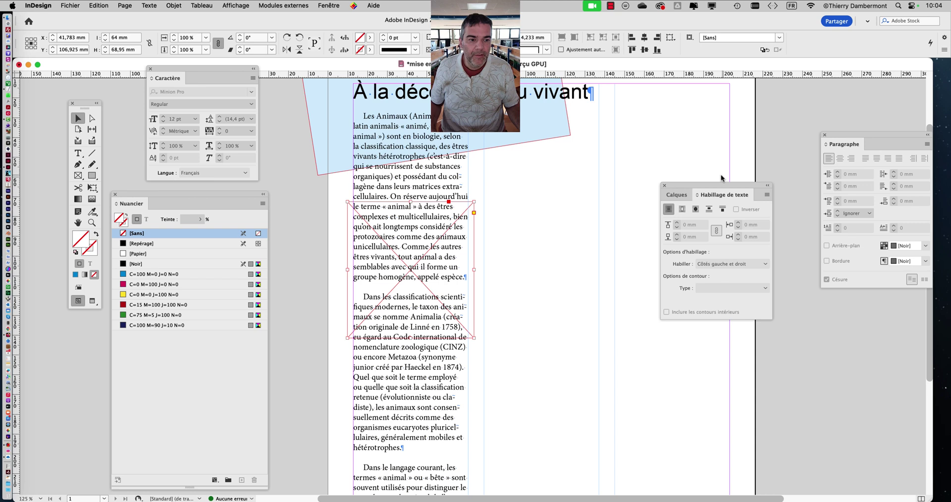
left_click_drag(712, 184, 571, 167)
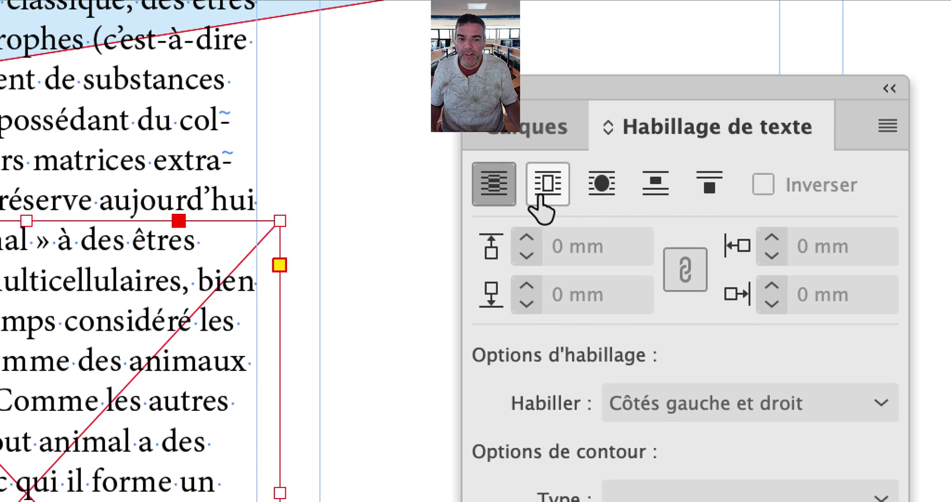
left_click(540, 201)
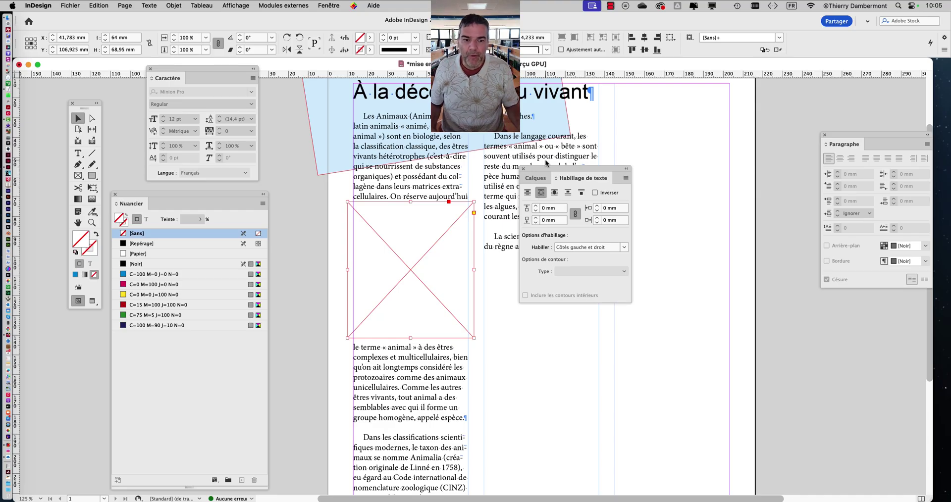
left_click_drag(546, 168, 709, 157)
Reposition the wrapped frame in the first text column at about X 41.8 mm, Y 118.7 mm.
left_click_drag(441, 239, 430, 272)
key("Up")
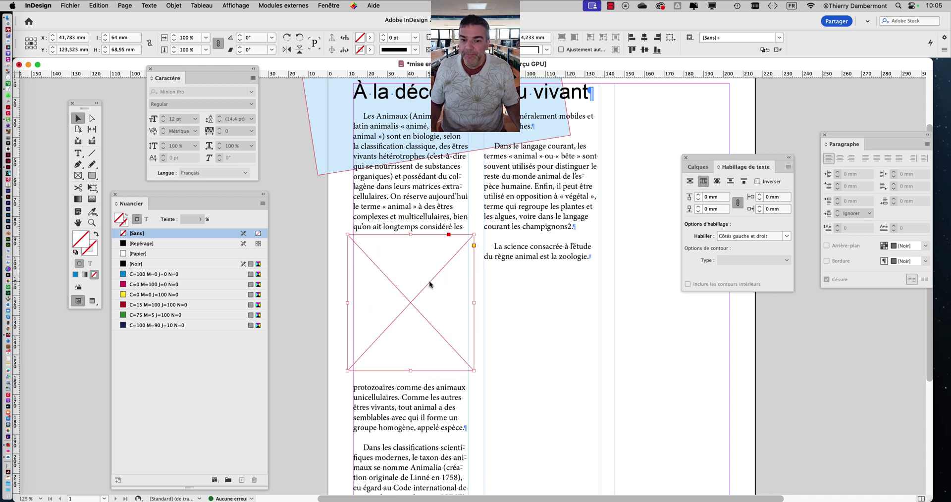
key("Right")
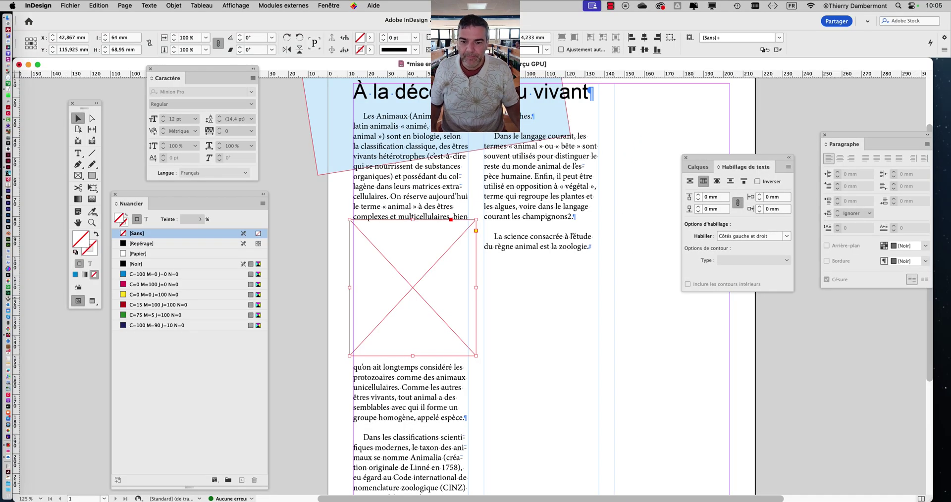
mouse_move(445, 319)
left_mouse_down()
mouse_move(436, 322)
mouse_move(433, 309)
left_mouse_up()
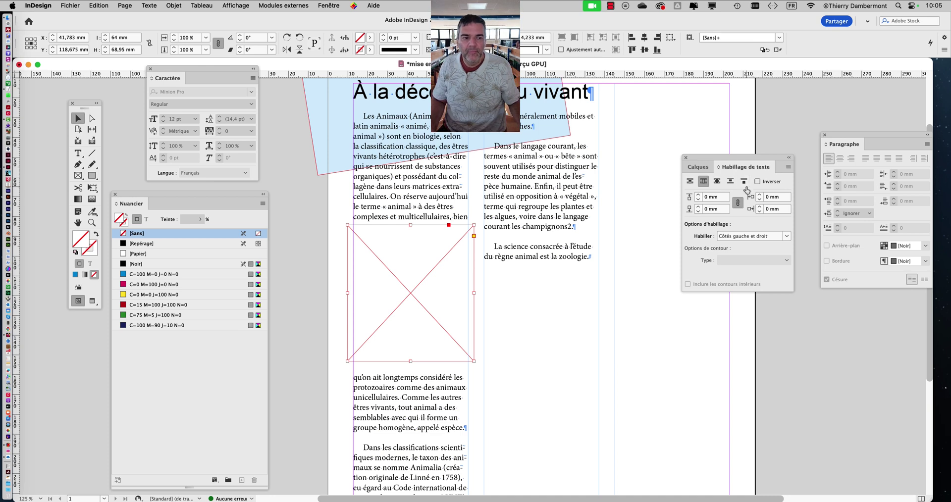
left_click_drag(719, 157, 668, 203)
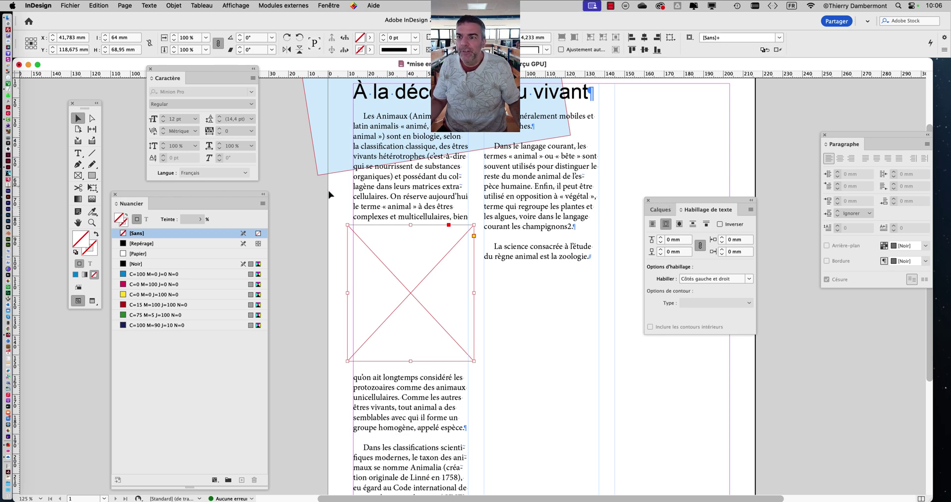
Open the Import dialog for the selected frame and widen the name column to read the full file names.
left_click(71, 6)
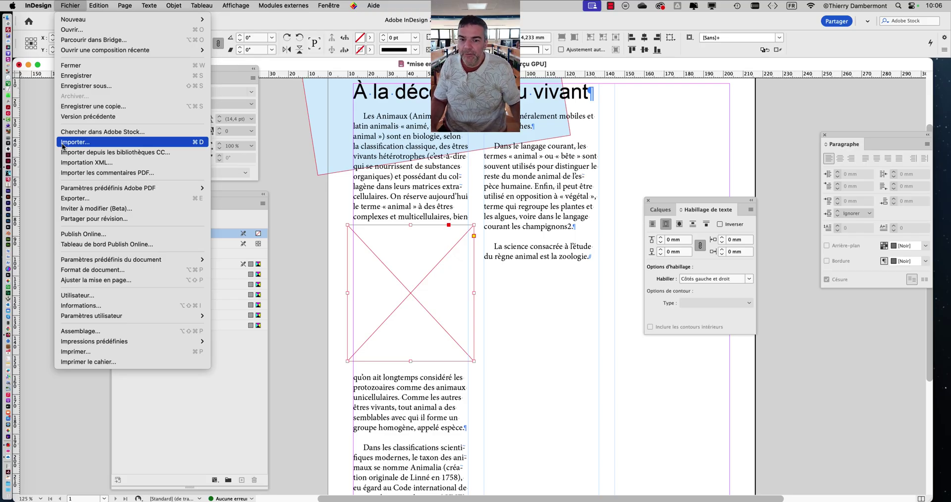
left_click(63, 143)
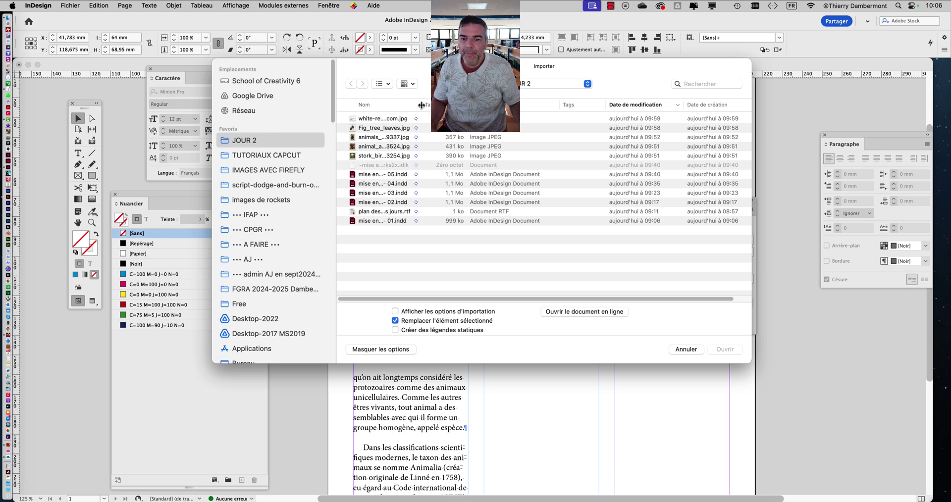
left_click_drag(421, 105, 547, 105)
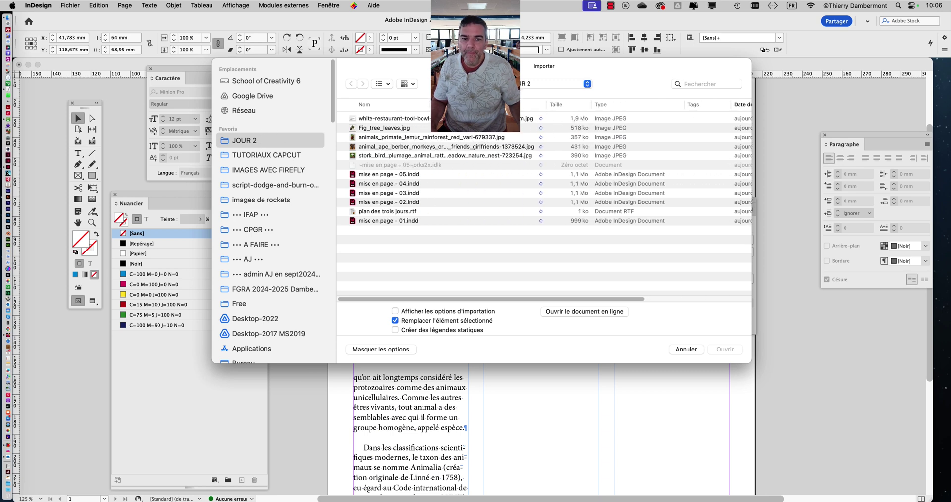
Browse the JOUR 2 image files and preview the berber monkeys and stork photos.
left_click(380, 129)
left_click(379, 139)
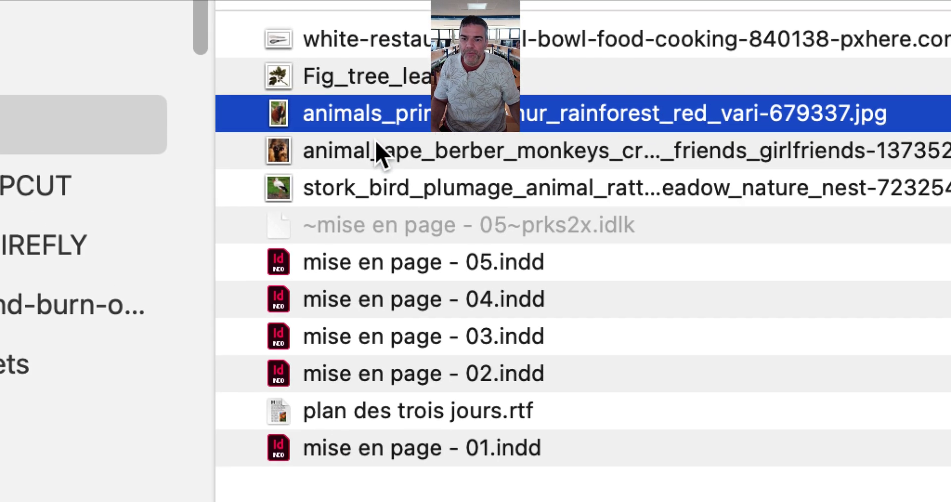
left_click(395, 196)
left_click(396, 233)
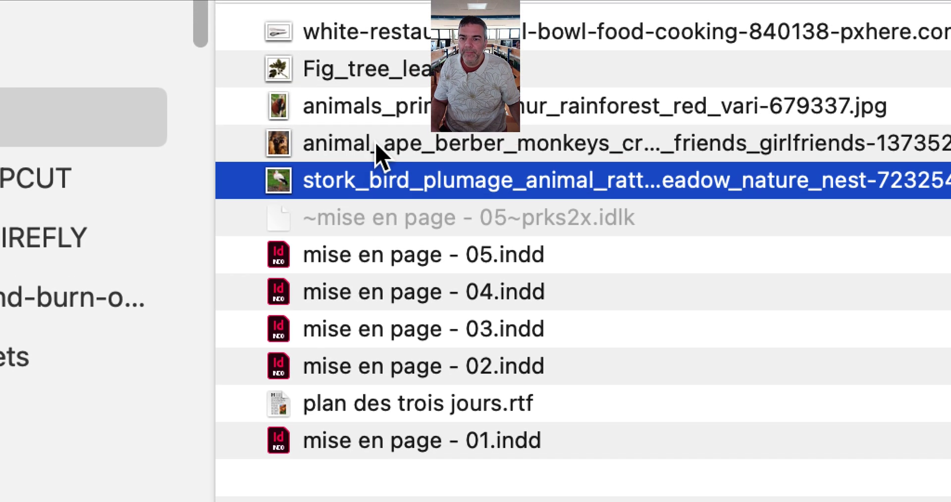
left_click(388, 118)
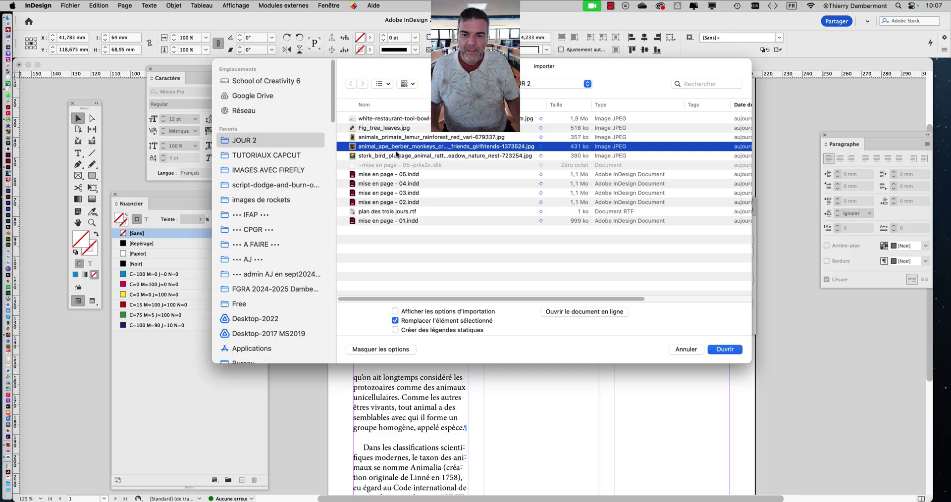
key("space")
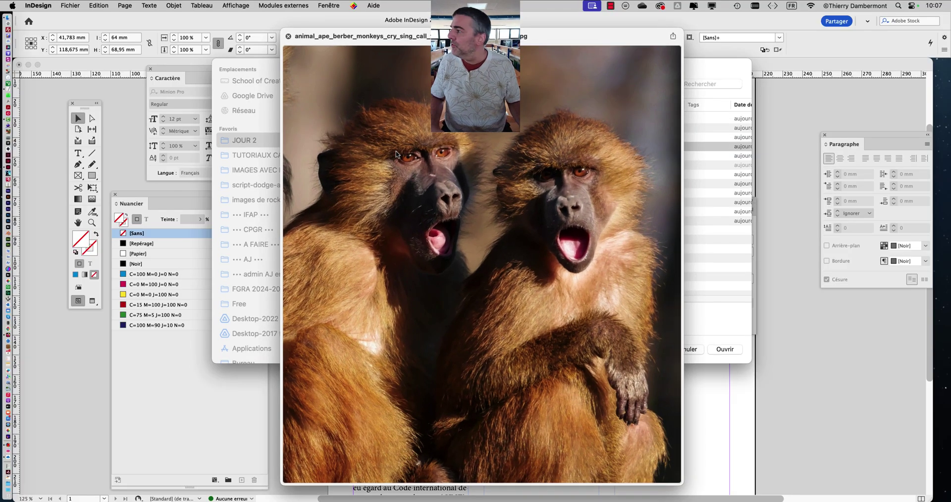
key("space")
left_click(397, 156)
key("space")
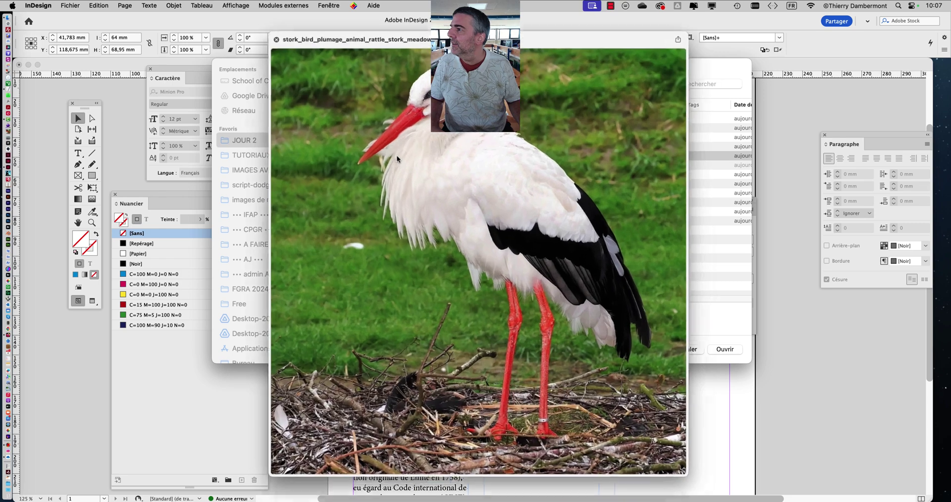
key("space")
Preview the photo animals_primate_lemur_rainforest_red_vari-679337.jpg and place it in the selected frame.
left_click(402, 139)
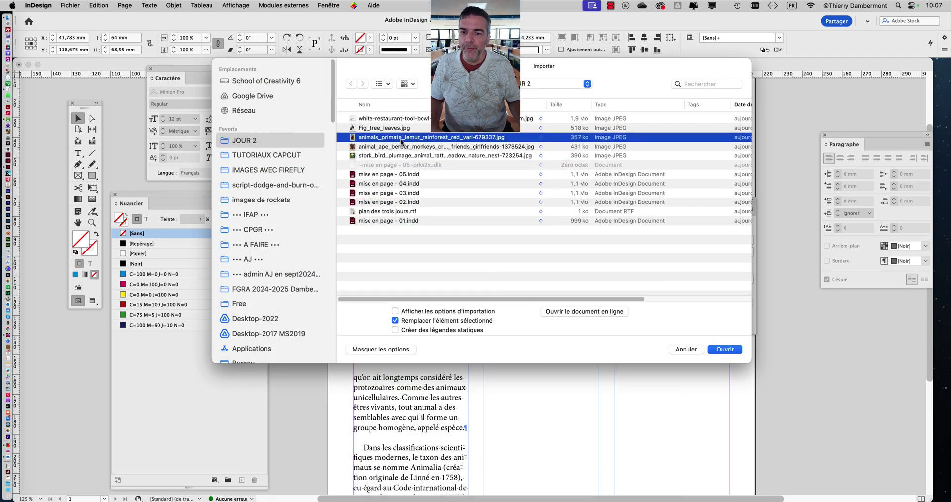
key("space")
key("space")
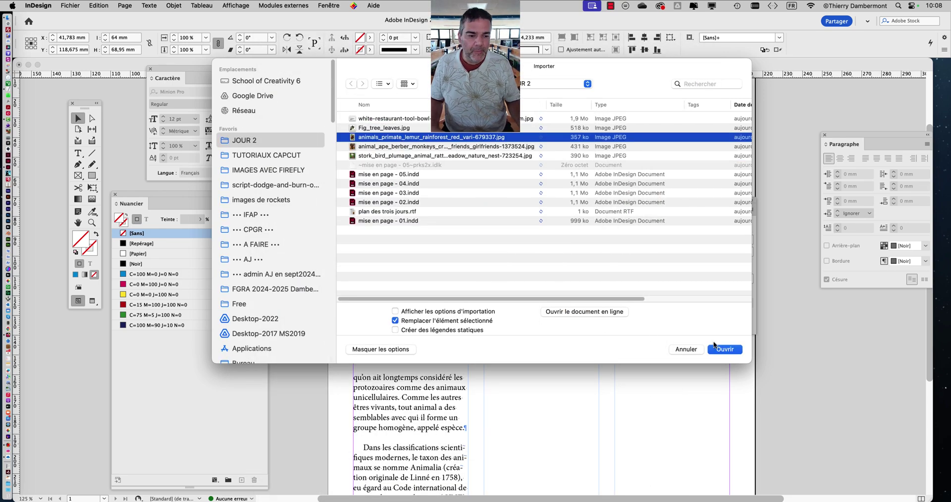
left_click(725, 349)
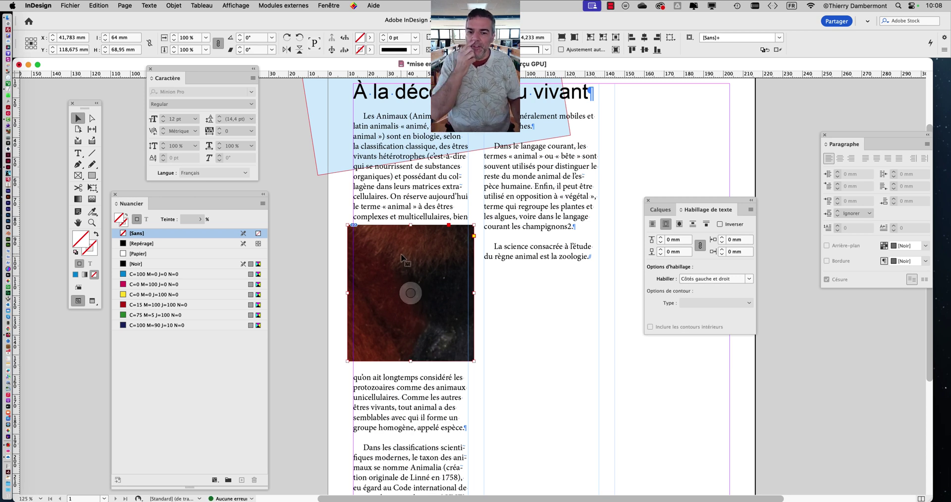
Nudge the lemur picture frame upward slightly, shift the image inside it a little, and deselect everything.
left_click_drag(400, 254, 402, 254)
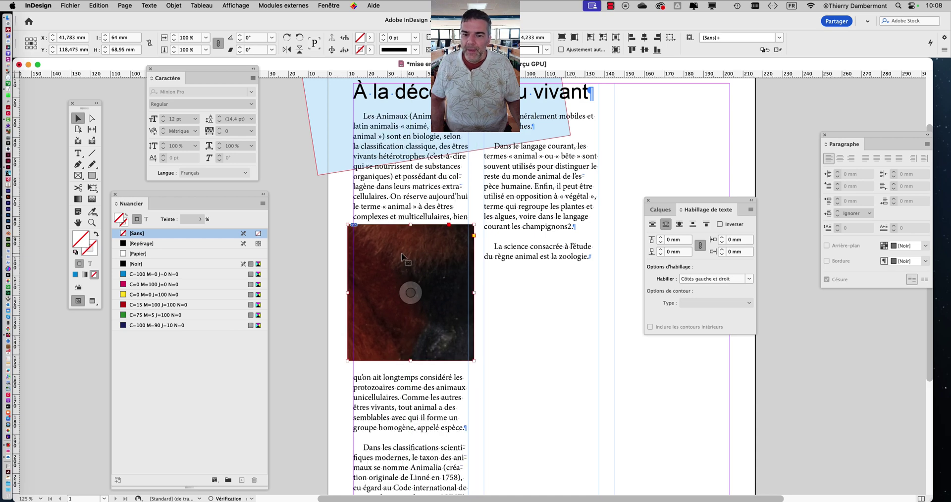
double_click(401, 255)
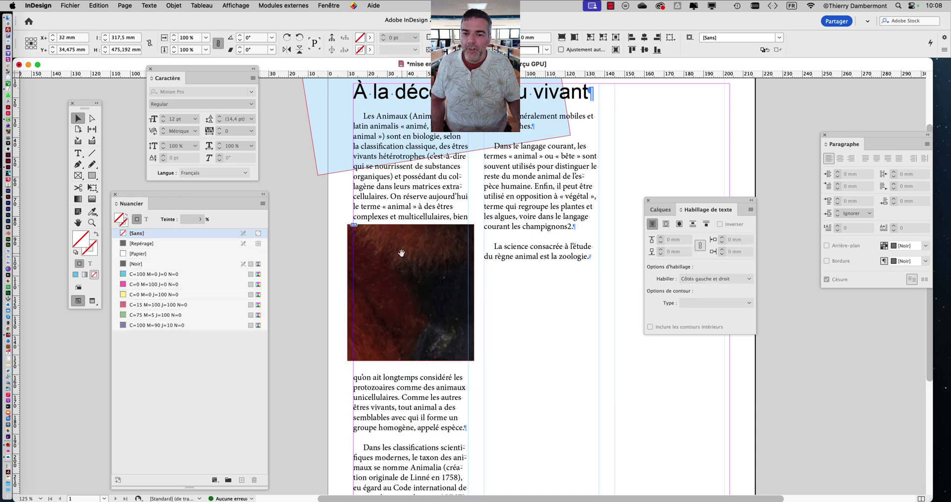
left_click_drag(402, 253, 402, 253)
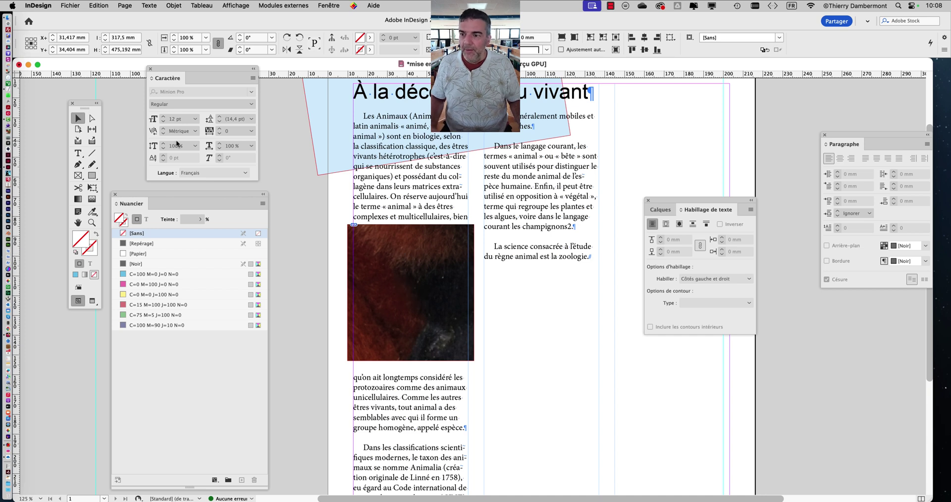
left_click(75, 357)
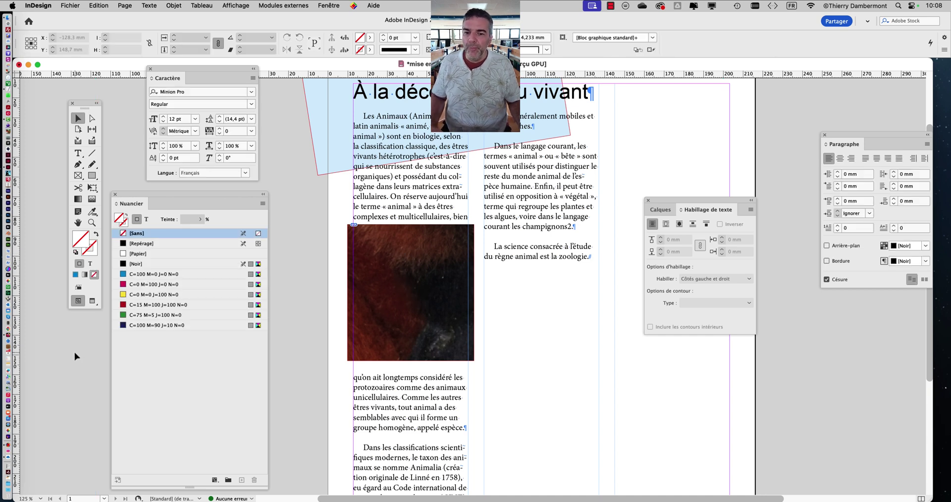
Select the lemur frame, switch to its image content, and move the content very slightly within the frame.
left_click(359, 254)
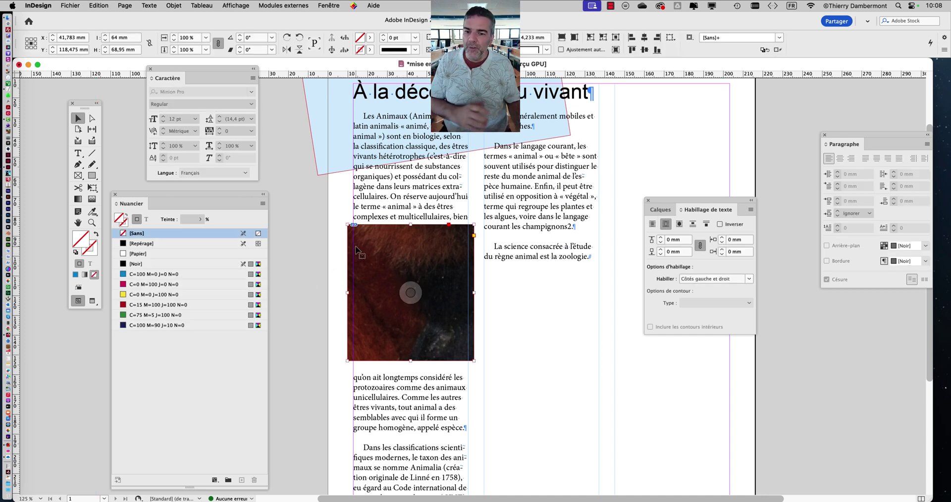
double_click(386, 247)
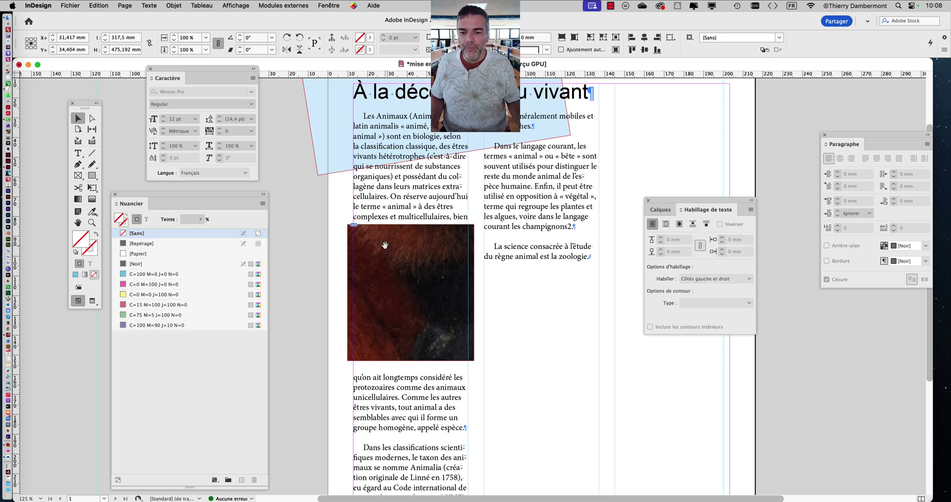
left_click_drag(386, 245, 385, 245)
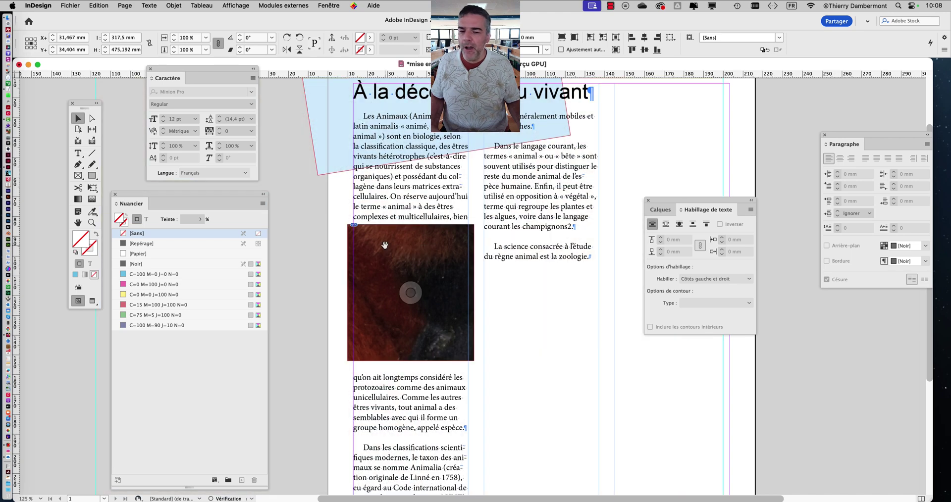
Try to reposition the oversized lemur image inside its frame by moving its content up and to the left.
key("super+minus")
key("super+minus")
key("super+minus")
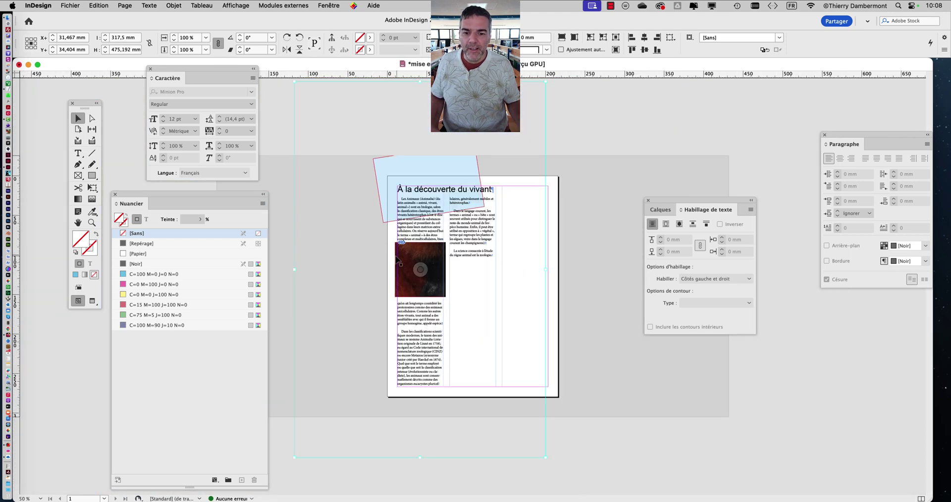
left_click_drag(401, 255, 382, 262)
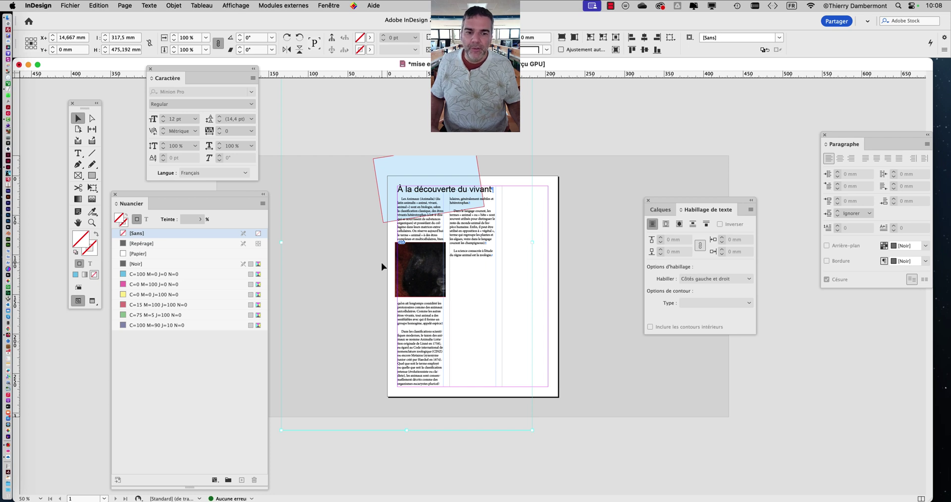
Select the lemur picture frame and fill it proportionally with its image.
left_click(595, 190)
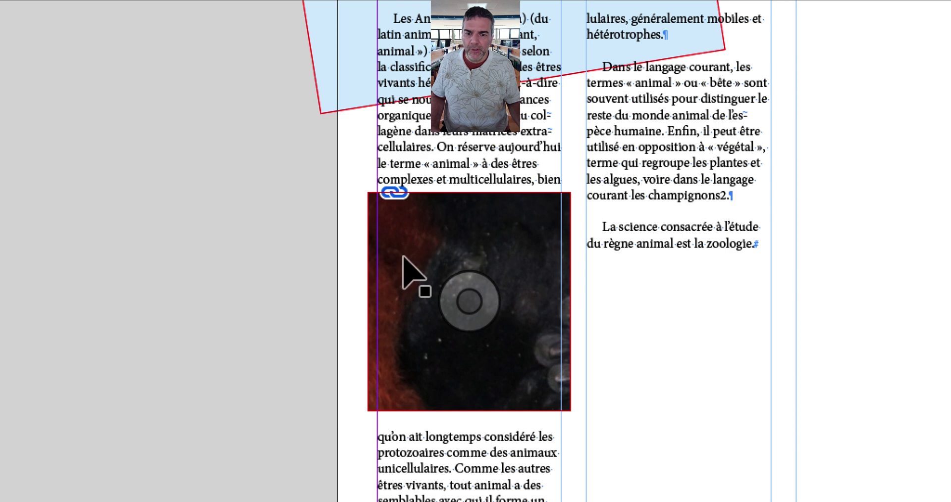
left_click(403, 257)
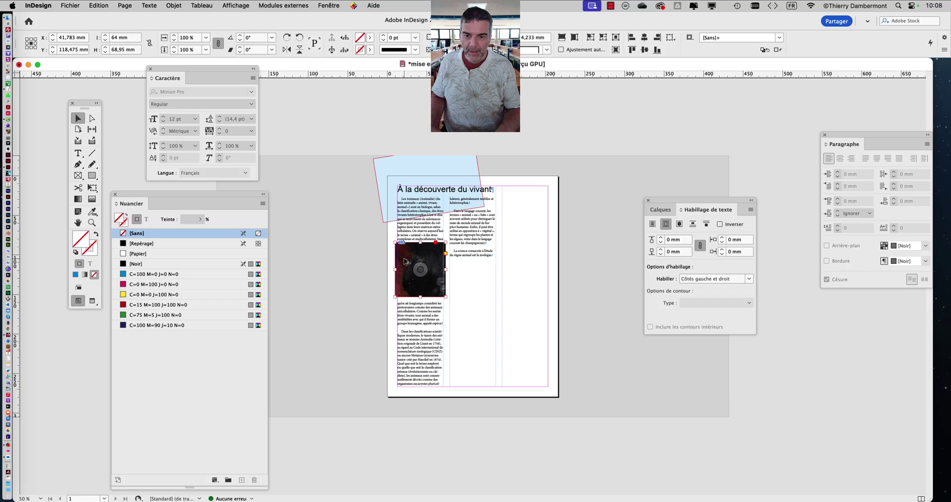
left_click(625, 186)
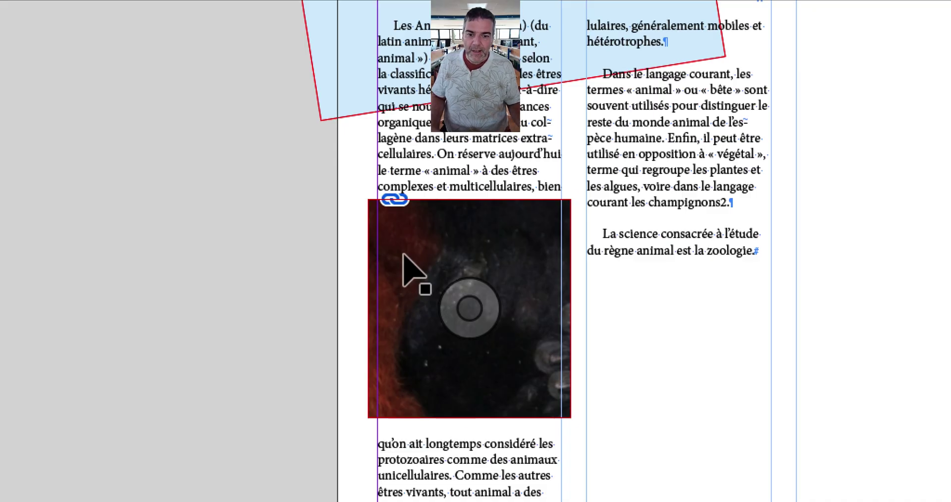
left_click(403, 255)
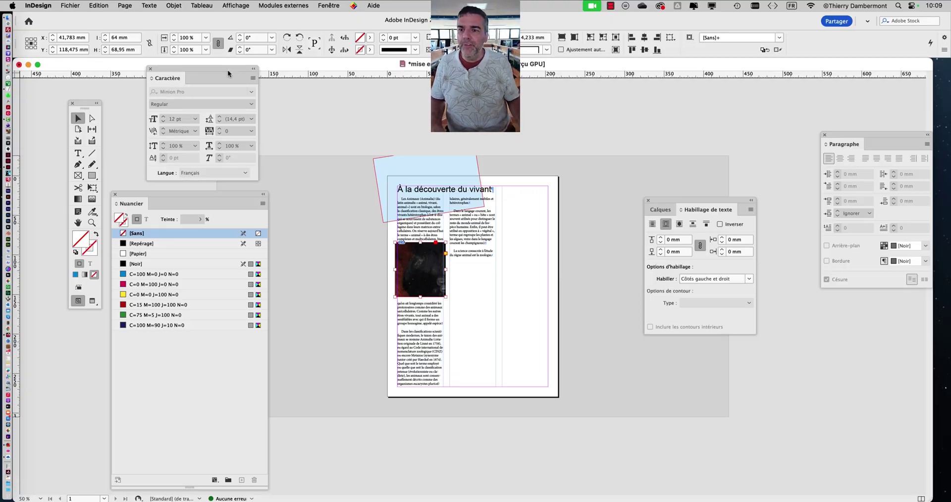
left_click(173, 6)
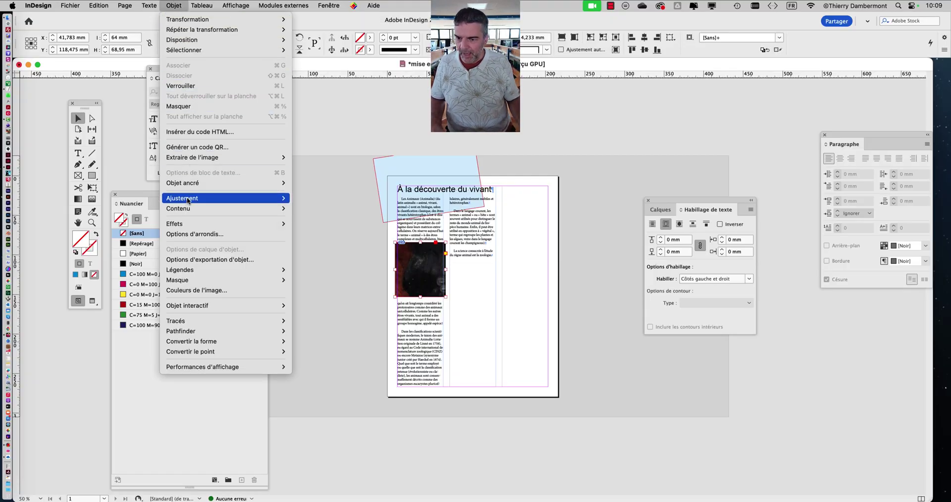
mouse_move(188, 201)
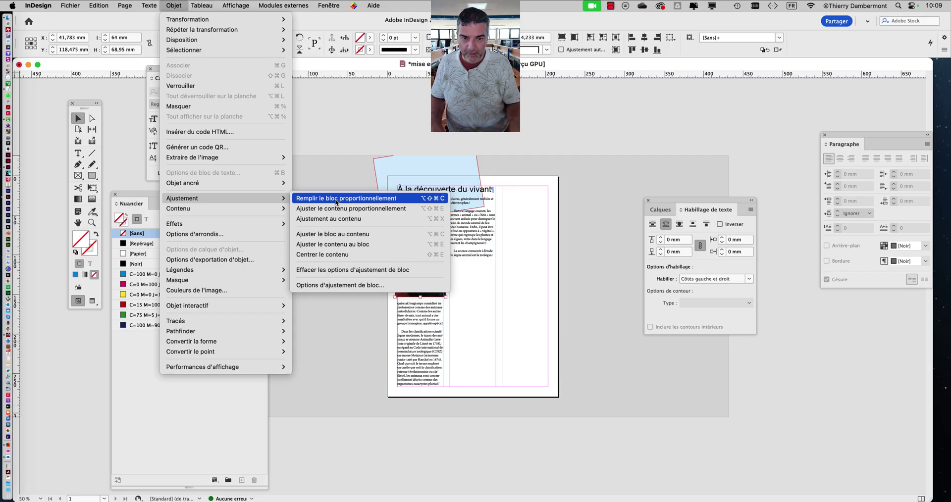
left_click(335, 198)
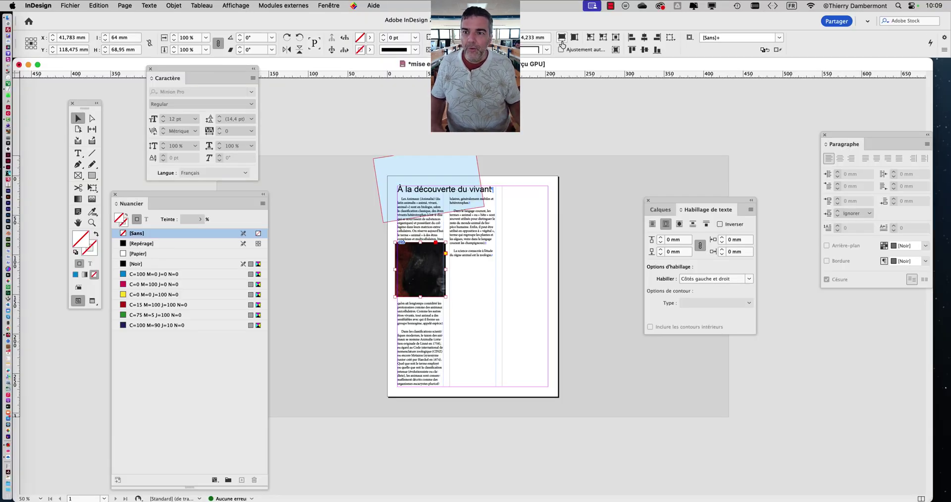
left_click(562, 38)
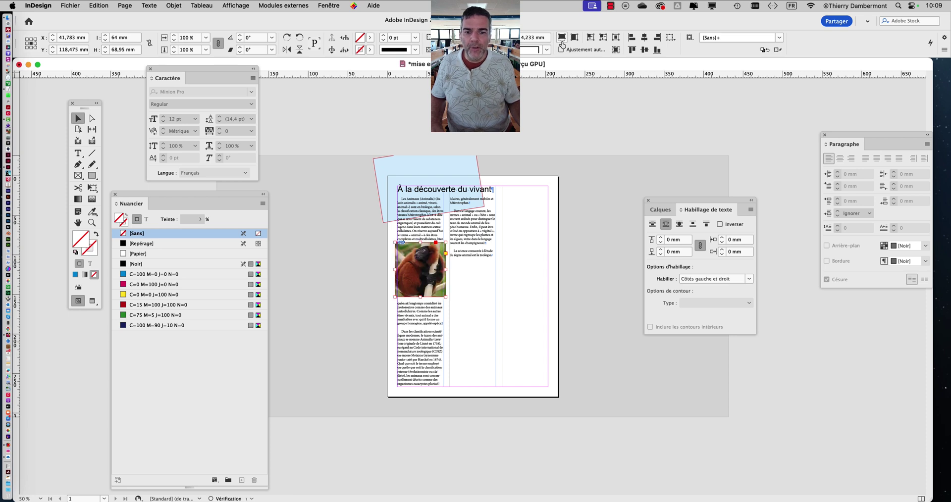
Apply proportional frame filling to the lemur picture again, check the fit up close, and deselect everything.
left_click(174, 6)
mouse_move(211, 189)
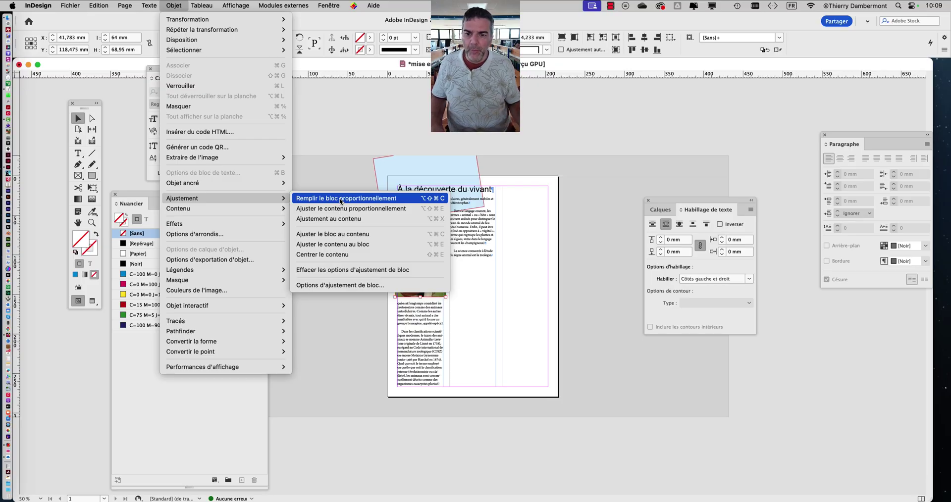
left_click(340, 201)
key("super+1")
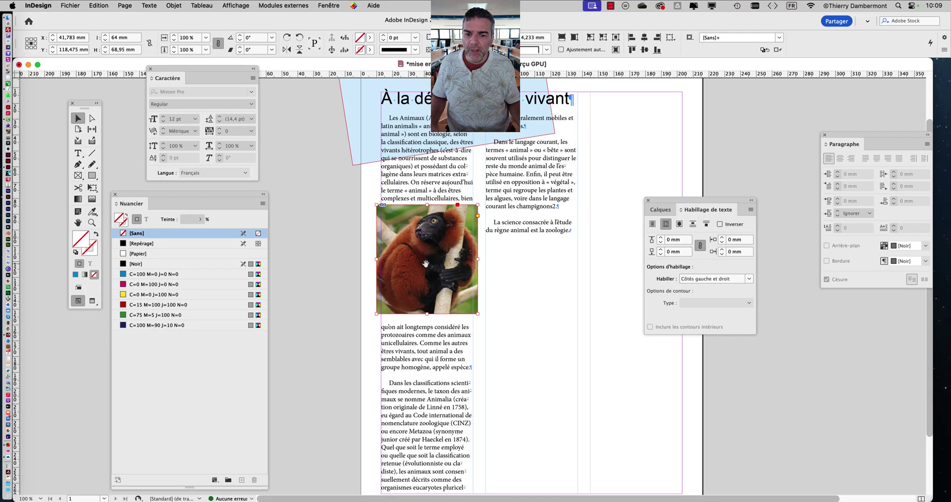
key("super+equal")
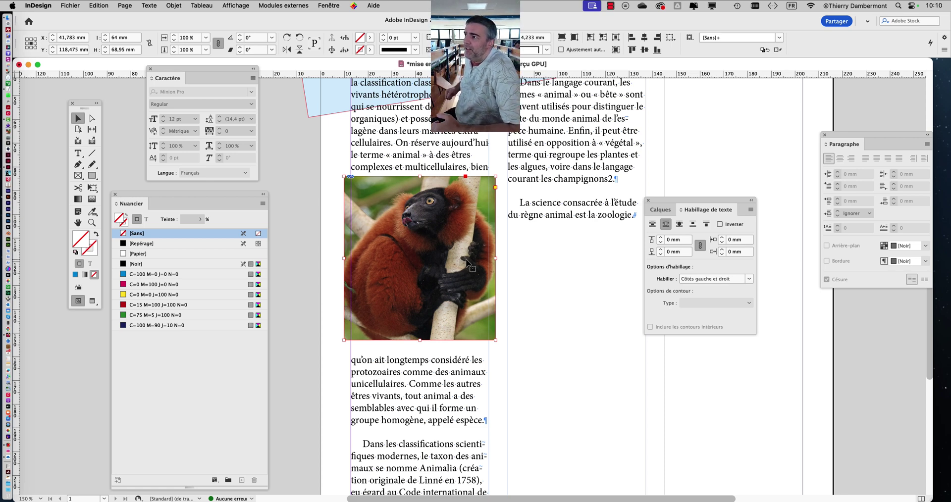
left_click(405, 208)
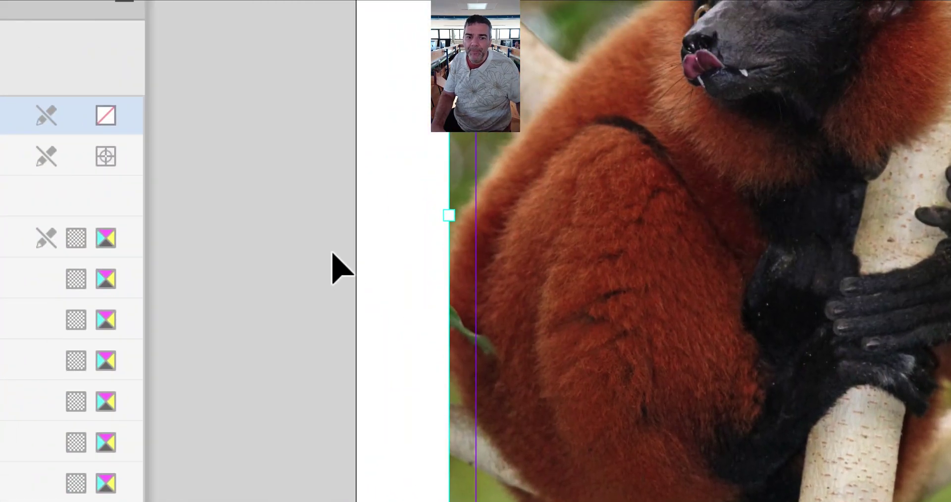
left_click(332, 254)
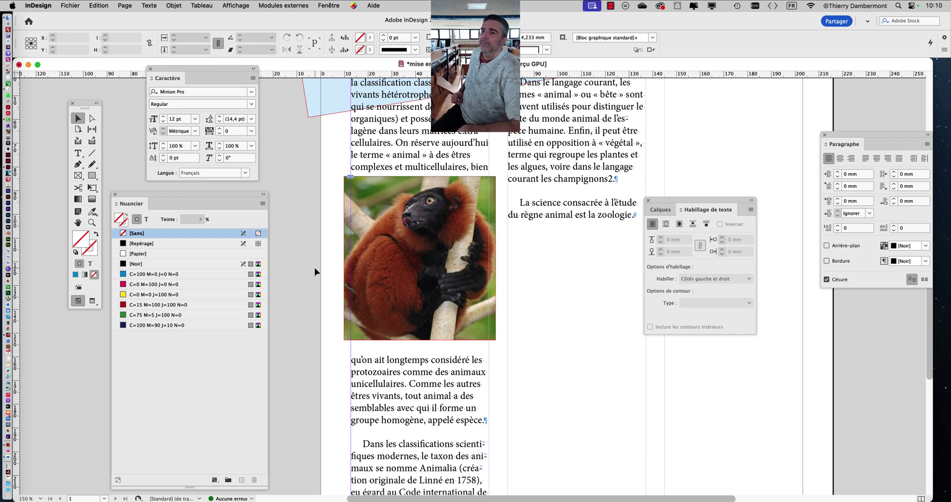
left_click(419, 258)
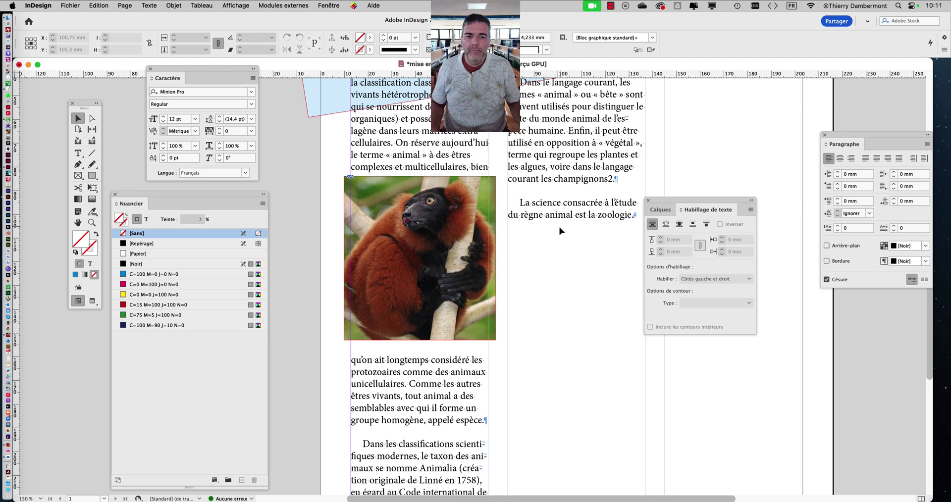
Display the document's layer list and place it over the page beside the second text column.
scroll(561, 231, "down", 1)
left_click_drag(695, 200, 843, 313)
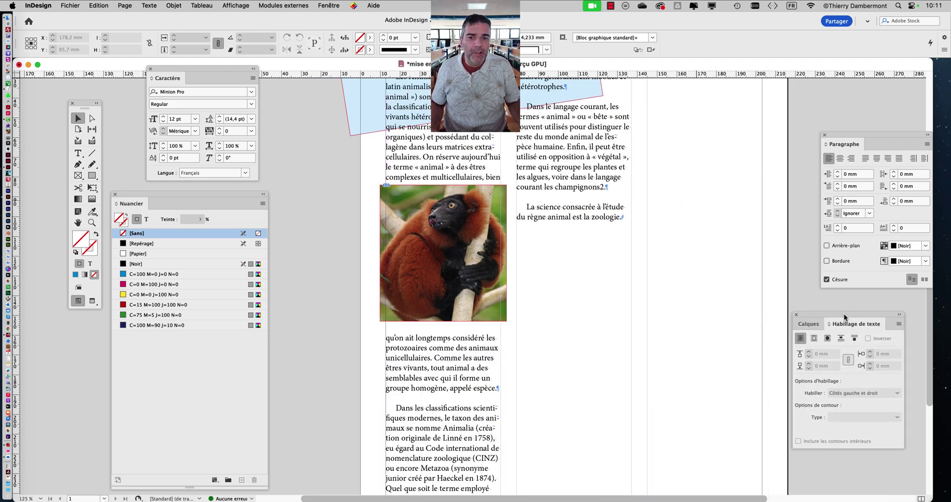
scroll(558, 236, "up", 3)
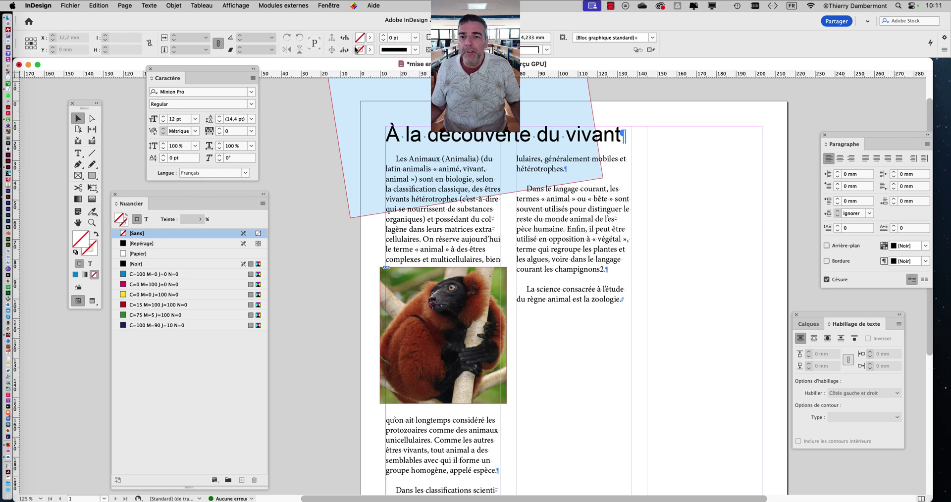
left_click(329, 6)
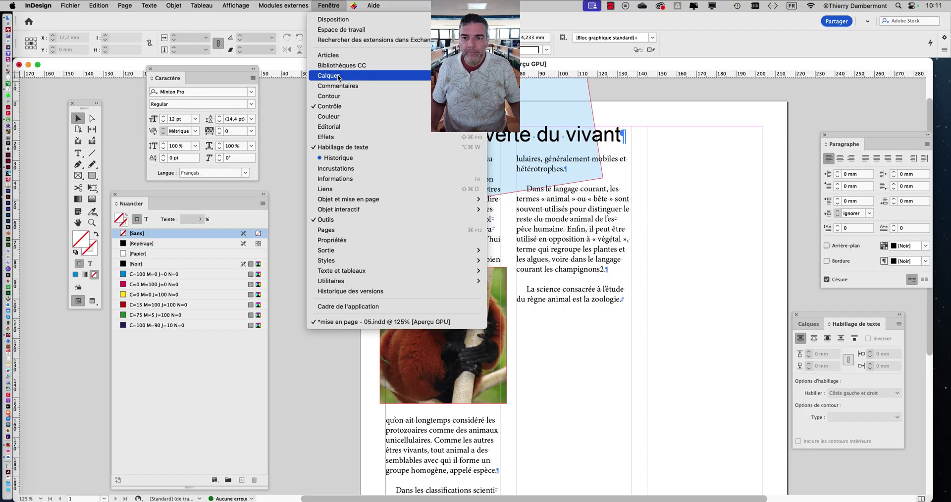
left_click(338, 78)
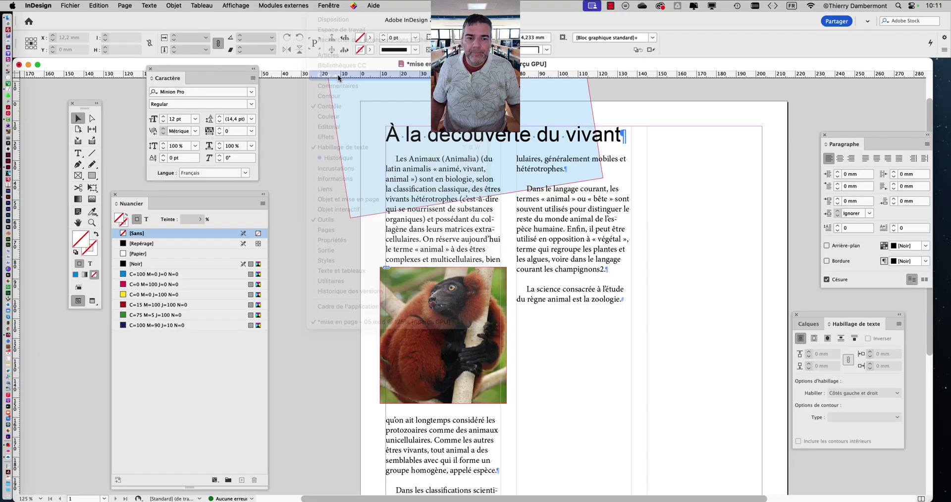
left_click_drag(812, 318, 606, 145)
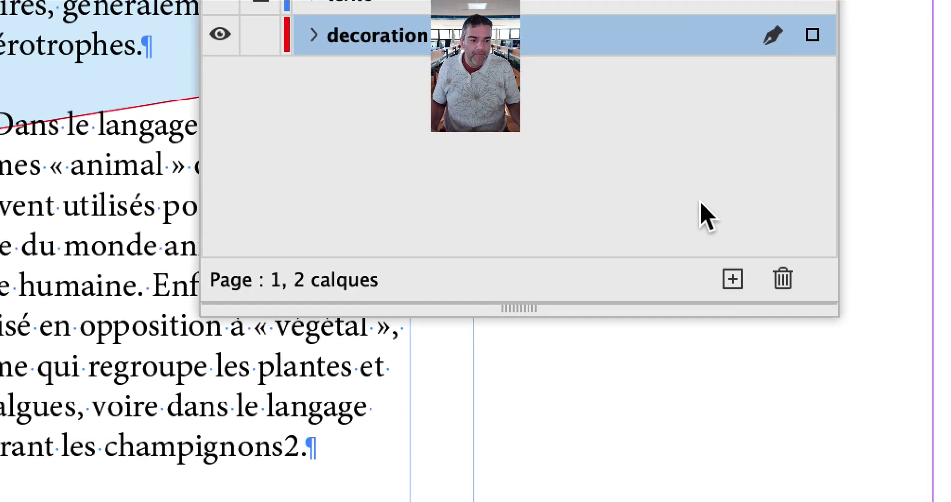
Create a layer named "images flottantes" and place it above the "texte" layer.
left_click(707, 214)
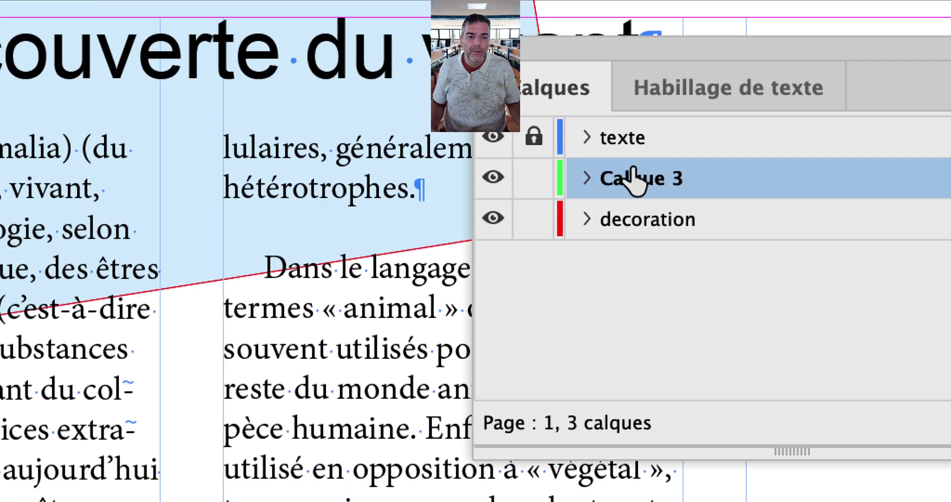
double_click(634, 178)
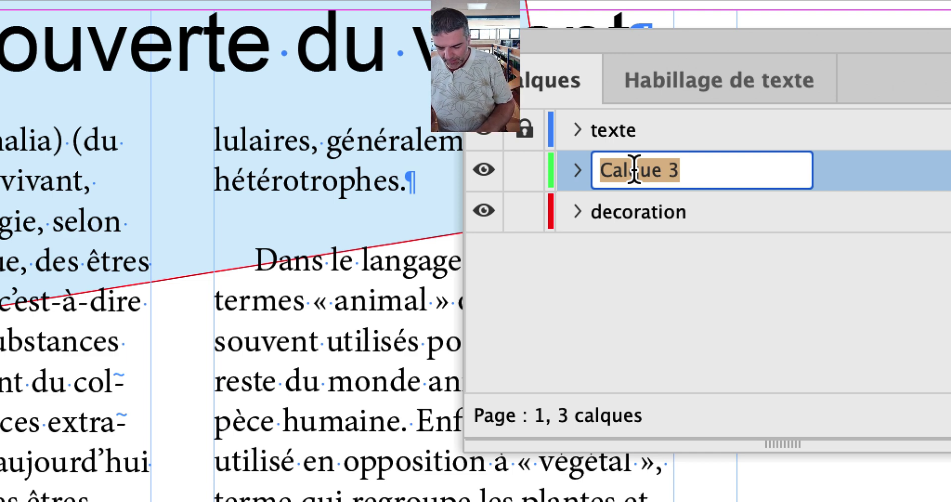
type("images flo")
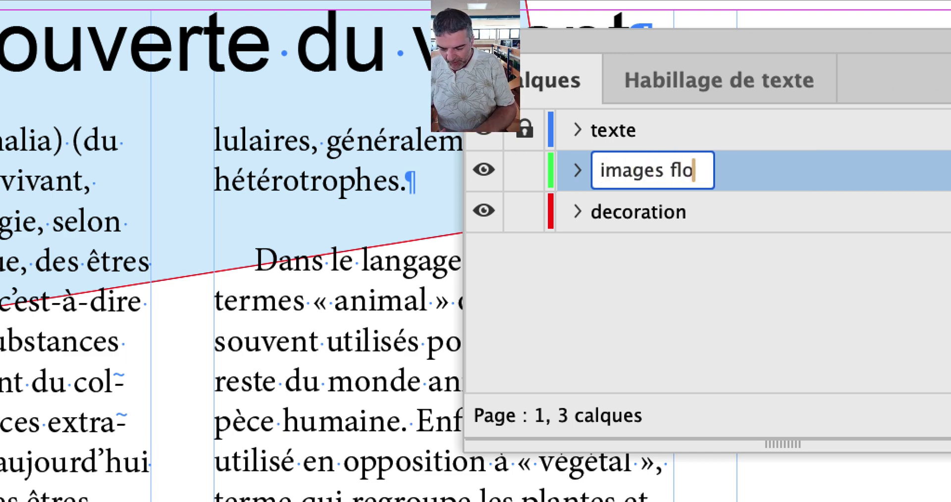
type("ttantes")
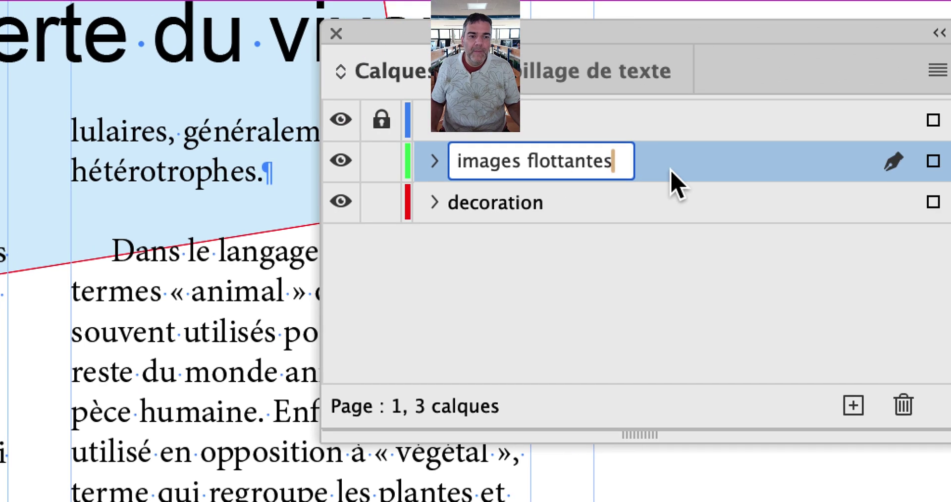
key("Return")
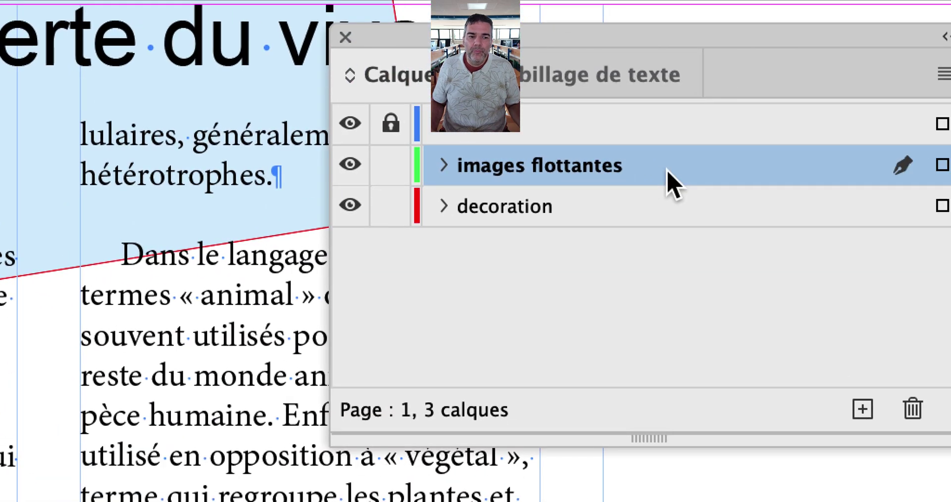
left_click_drag(671, 184, 676, 122)
left_click_drag(669, 165, 676, 170)
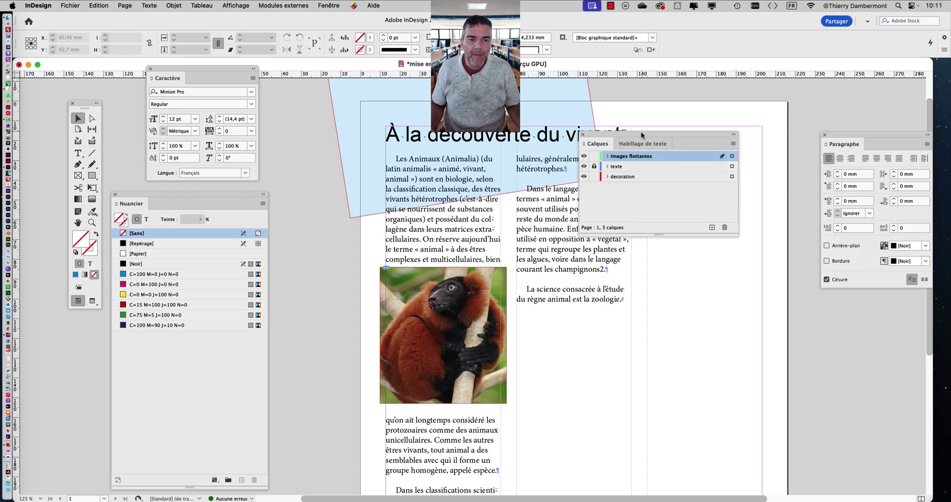
Transfer the lemur picture from the "decoration" layer to the "images flottantes" layer.
left_click_drag(641, 135, 628, 211)
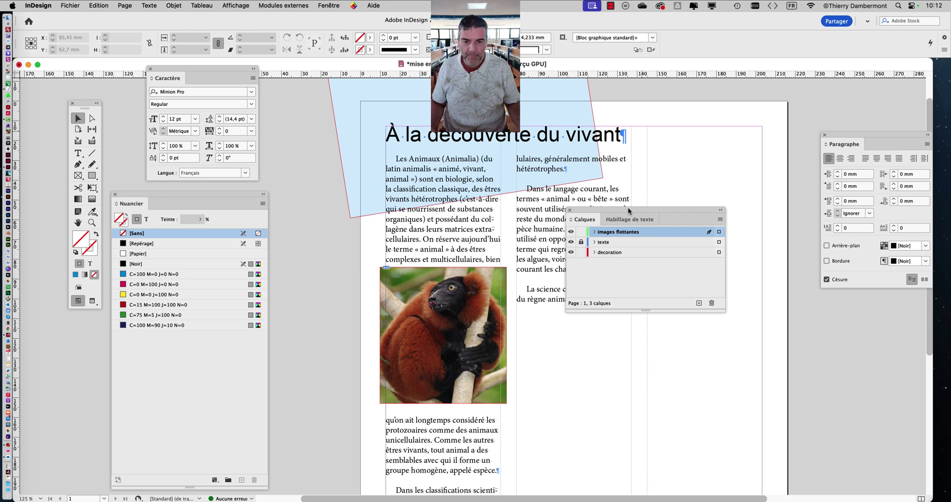
left_click(394, 275)
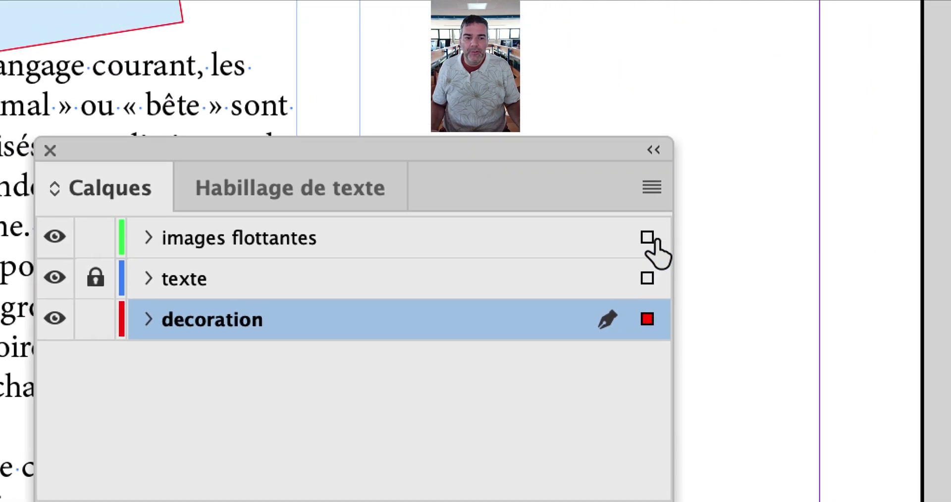
left_click(656, 175)
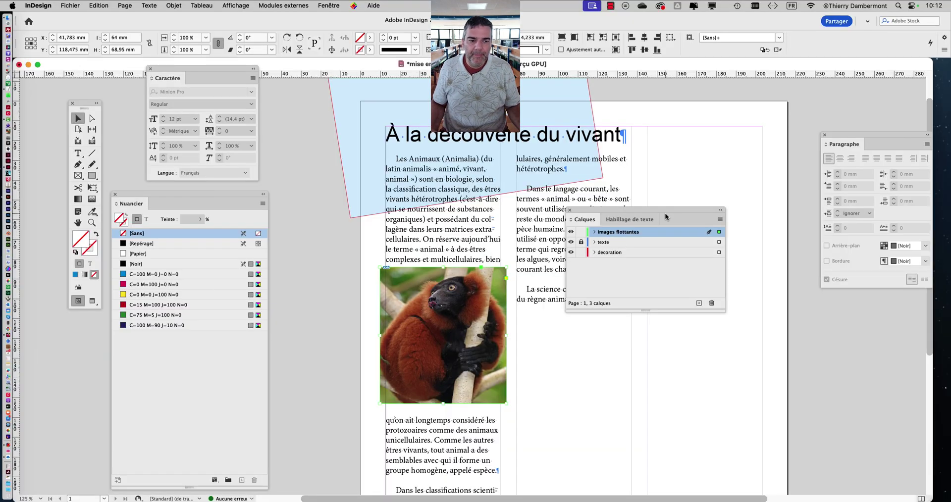
Lock the "decoration" layer and move the layer list clear of the text columns.
left_click_drag(665, 213, 716, 199)
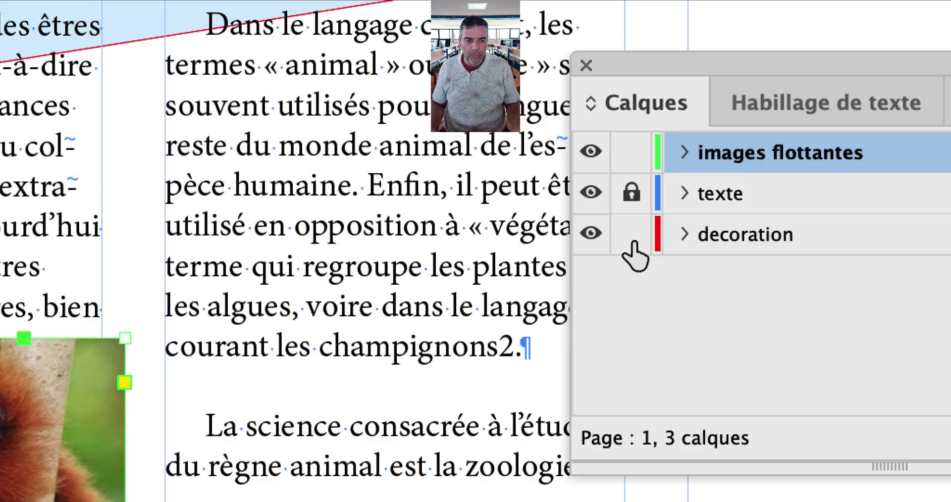
left_click(632, 234)
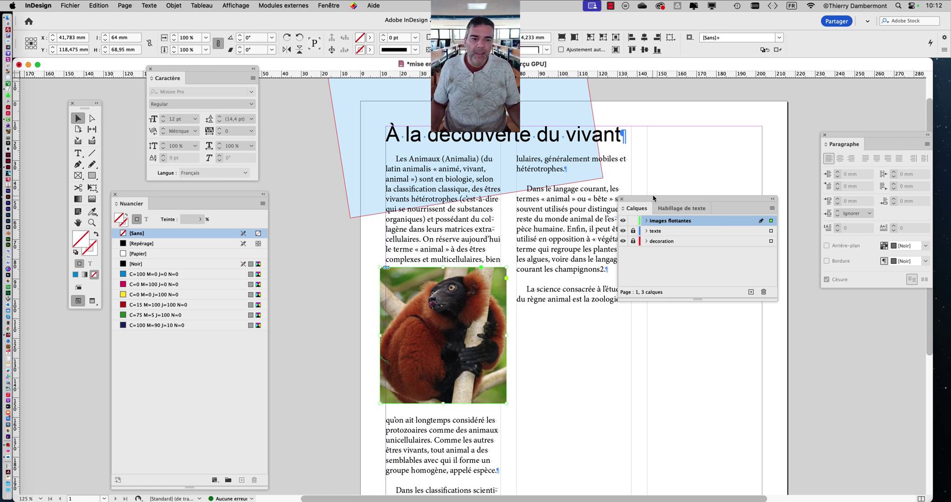
left_click_drag(653, 196, 660, 133)
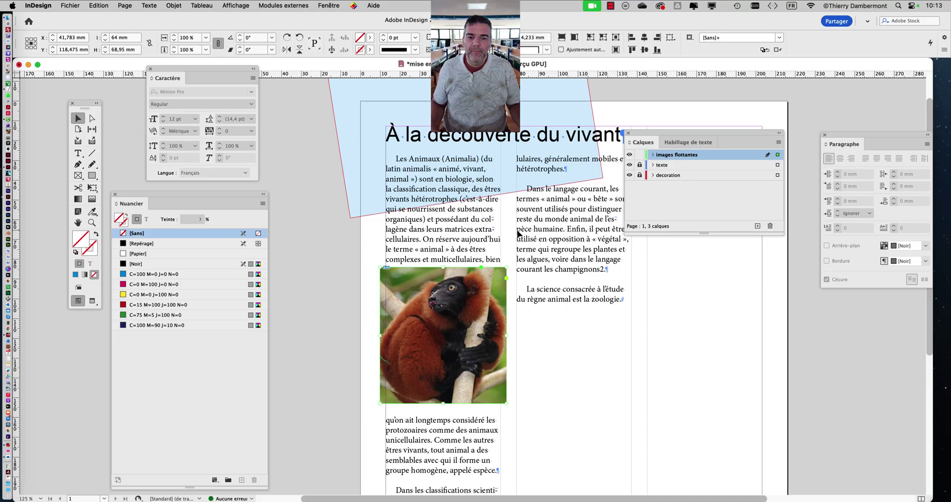
left_click_drag(644, 136, 701, 110)
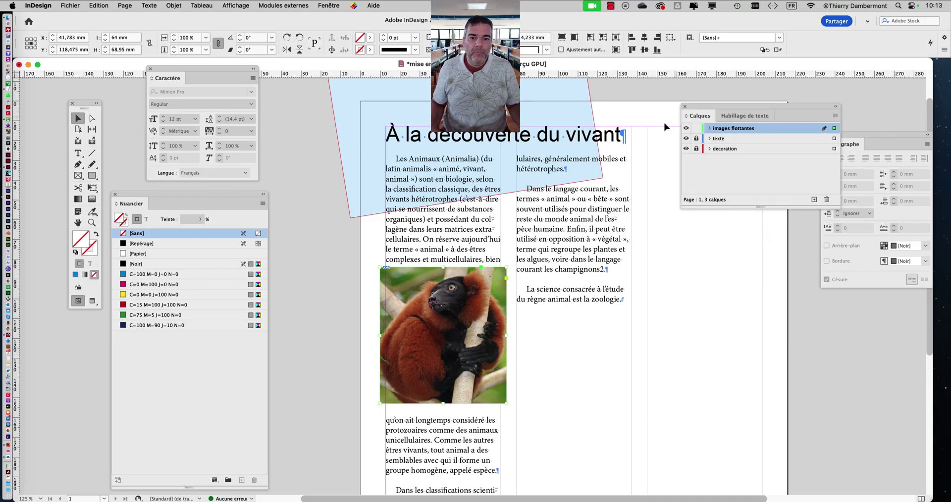
left_click_drag(492, 245, 441, 138)
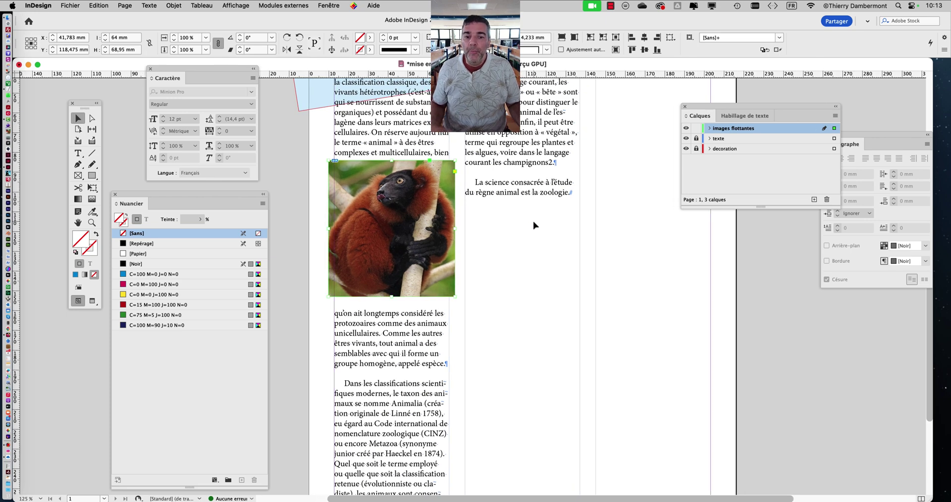
Duplicate the lemur picture and place the copy at the head of the second text column.
left_click_drag(534, 225, 533, 252)
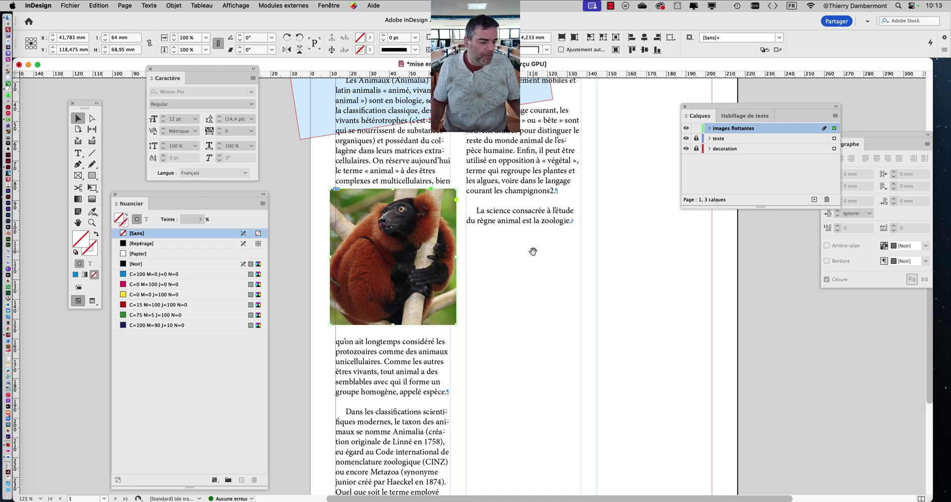
left_click_drag(533, 252, 494, 185)
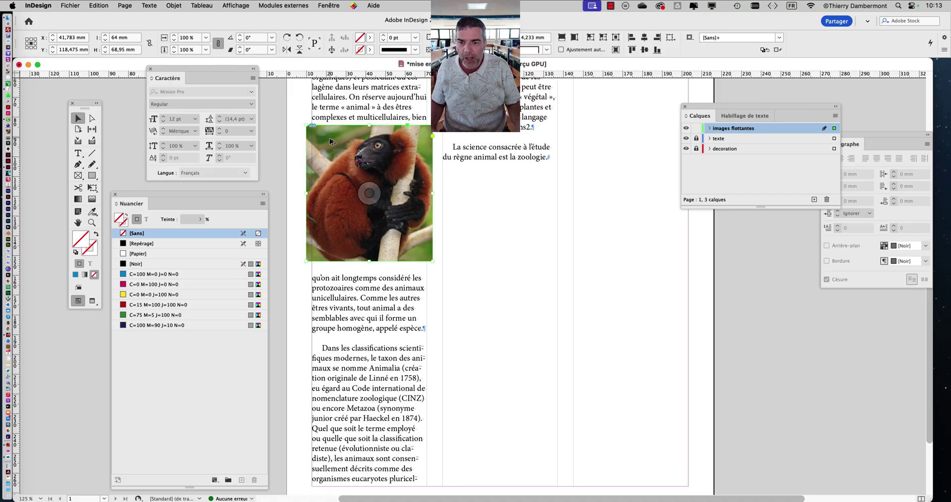
left_click_drag(331, 141, 333, 335)
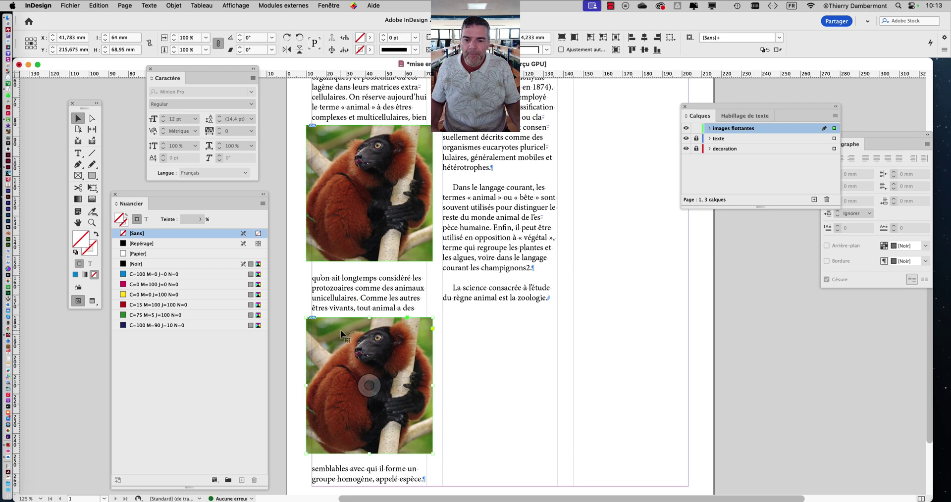
left_click_drag(387, 375, 508, 198)
left_click_drag(422, 254, 404, 364)
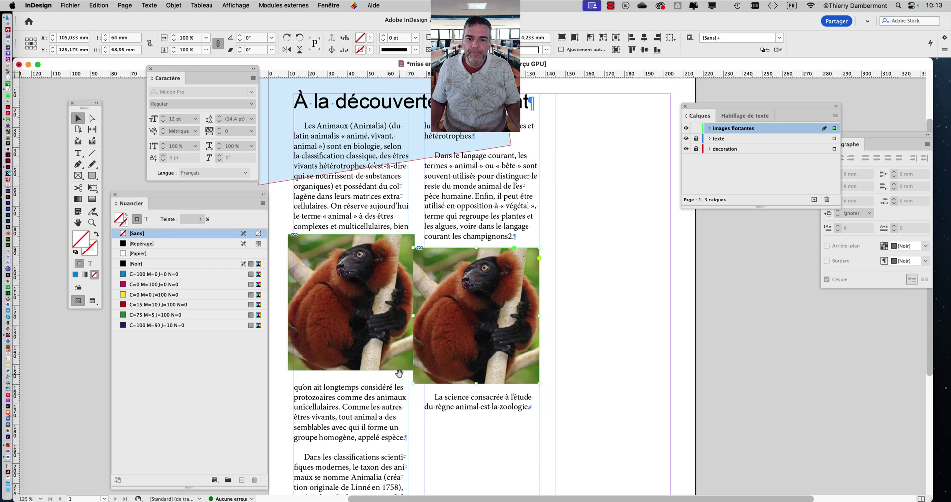
left_click_drag(473, 330, 472, 204)
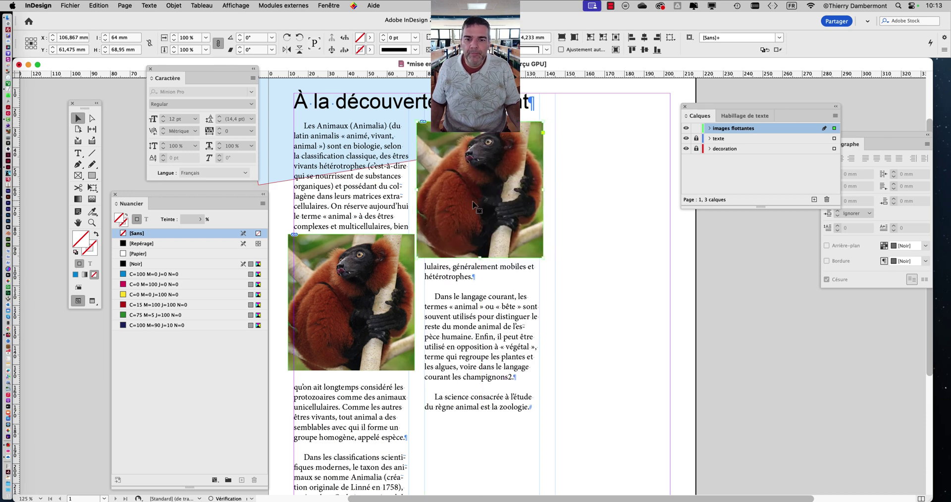
Trim the sides of both lemur frames to their column widths, making the copy about 58 mm wide.
left_click_drag(417, 189, 421, 190)
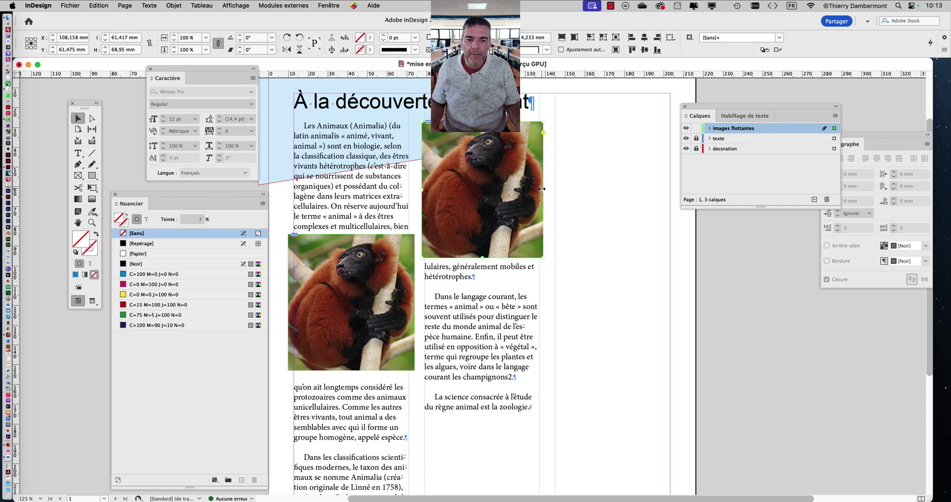
left_click_drag(542, 188, 539, 189)
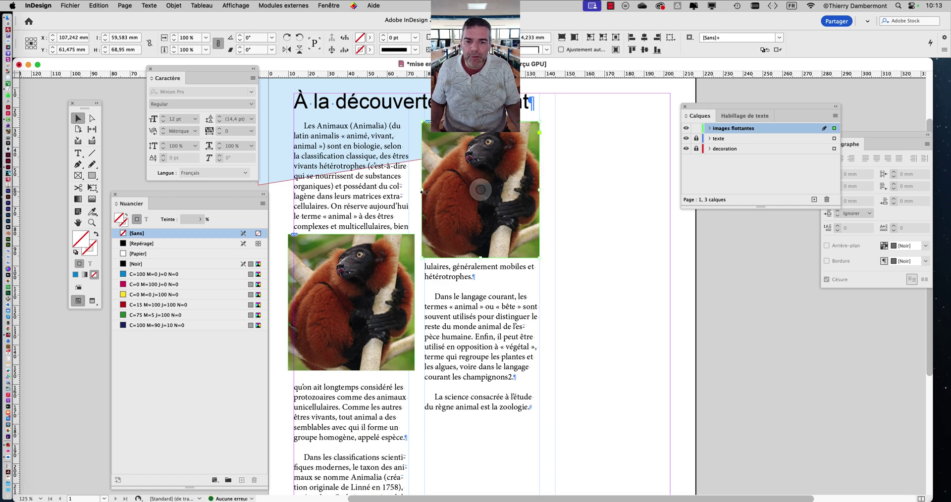
left_click_drag(421, 196, 424, 196)
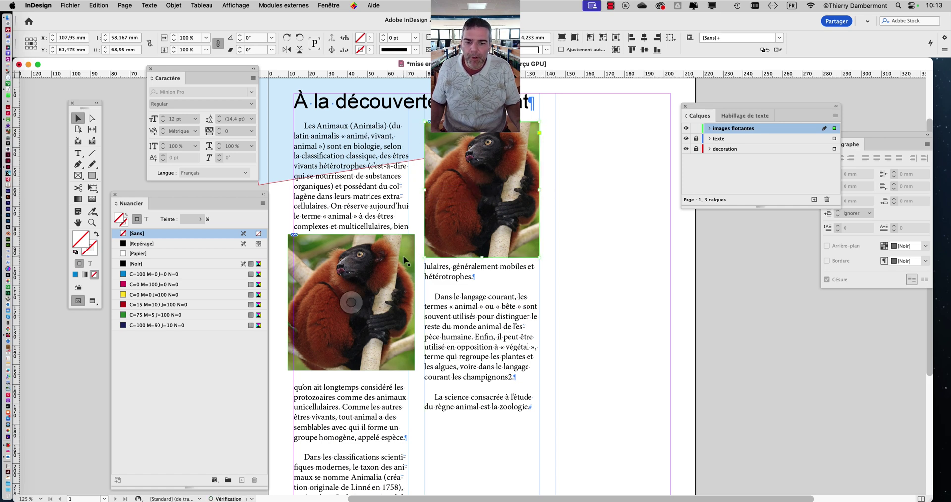
left_click(413, 303)
left_click_drag(414, 302, 409, 302)
left_click_drag(292, 303, 300, 304)
Replace the picture in the second column's frame with the "animal_ape_berber_monkeys" JPEG from the "JOUR 2" folder.
left_click(459, 156)
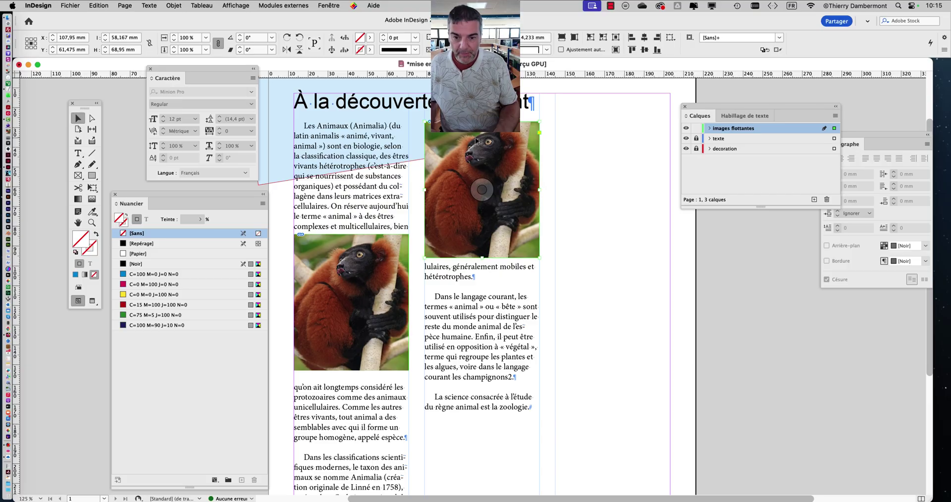
left_click(70, 5)
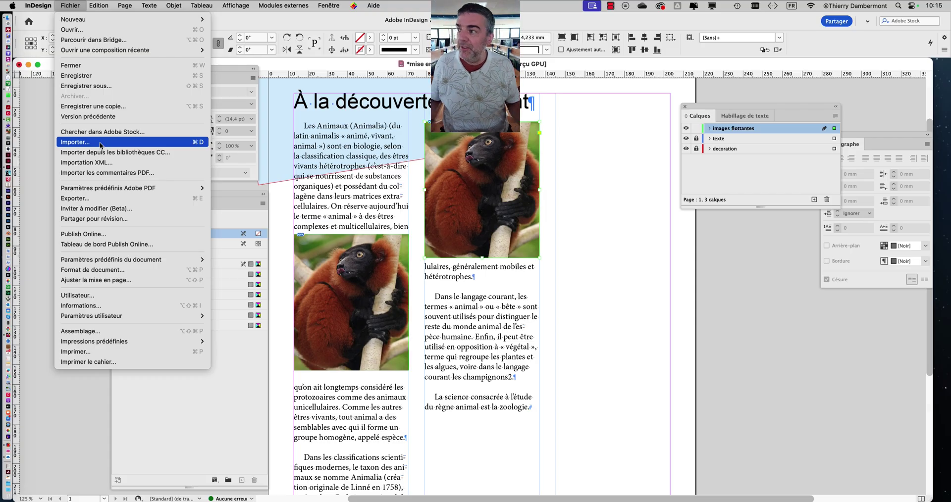
left_click(100, 142)
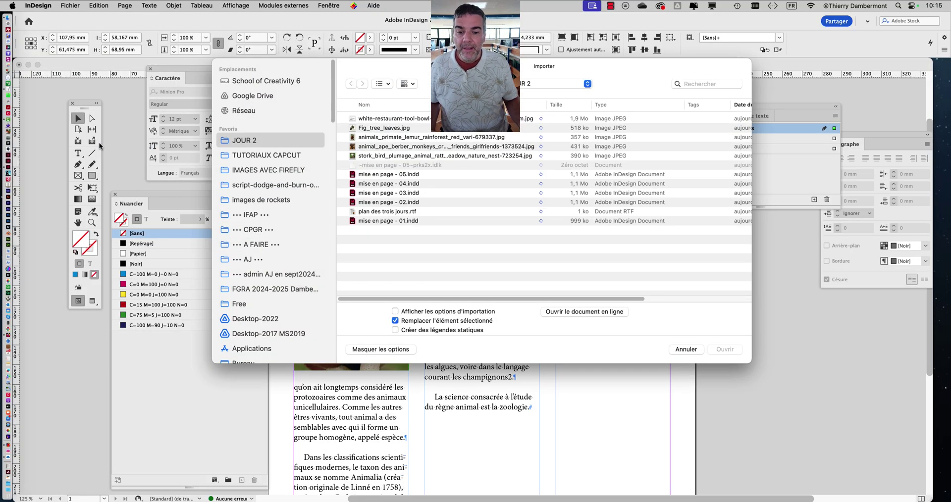
left_click(401, 150)
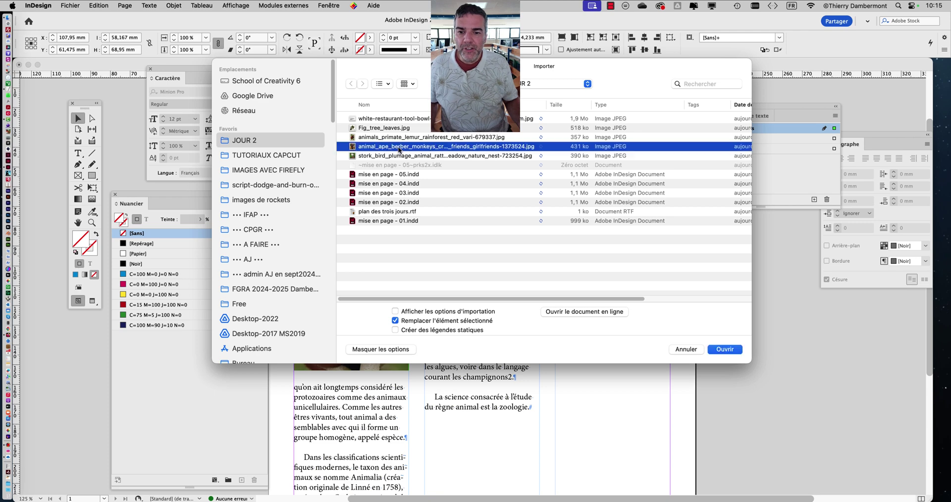
key("space")
key("space")
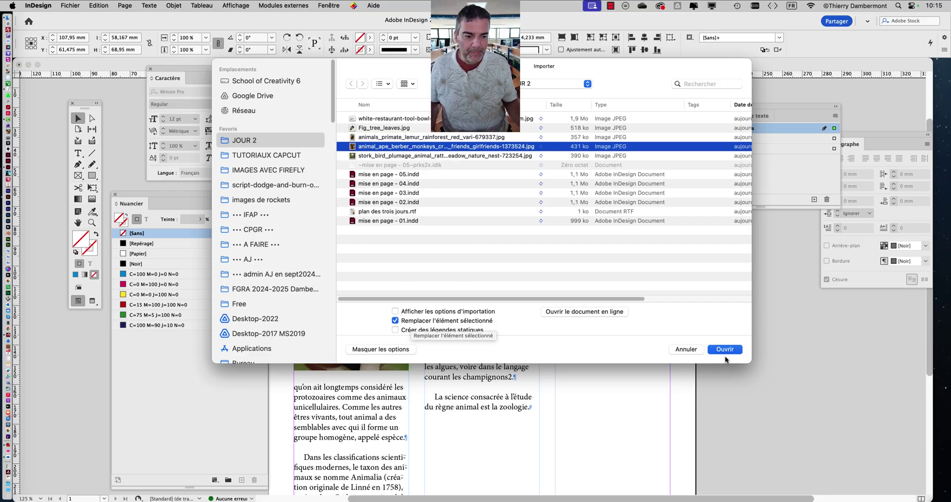
left_click(739, 354)
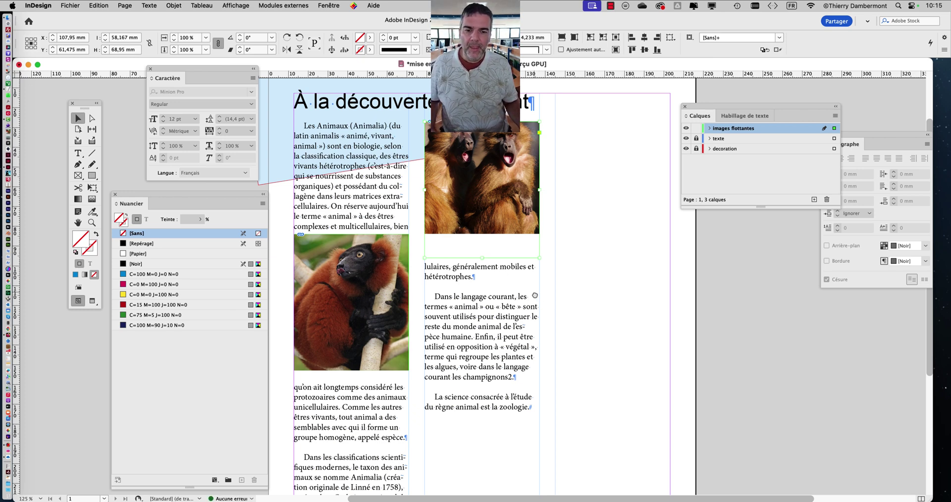
Duplicate the monkey frame lower in the second column and replace the copy's picture with the "stork_bird_plumage" JPEG.
scroll(553, 204, "down", 4)
left_click_drag(470, 103, 468, 358)
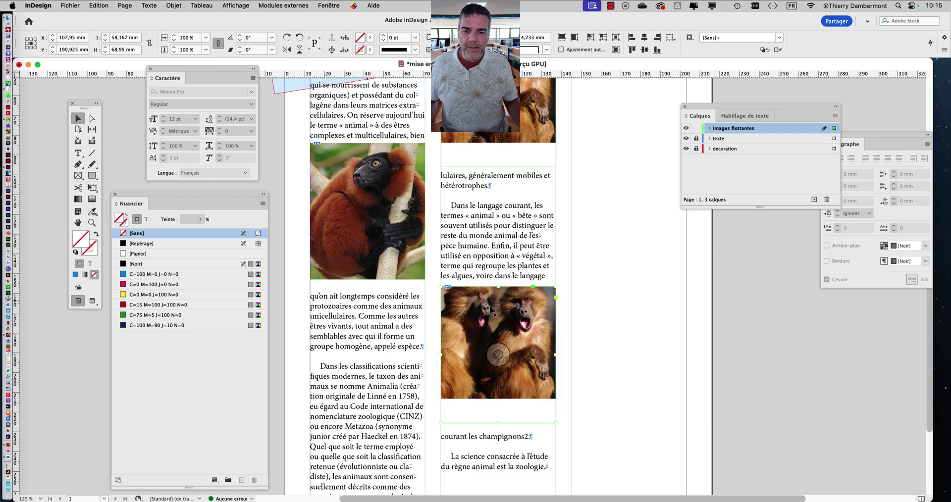
key("super+d")
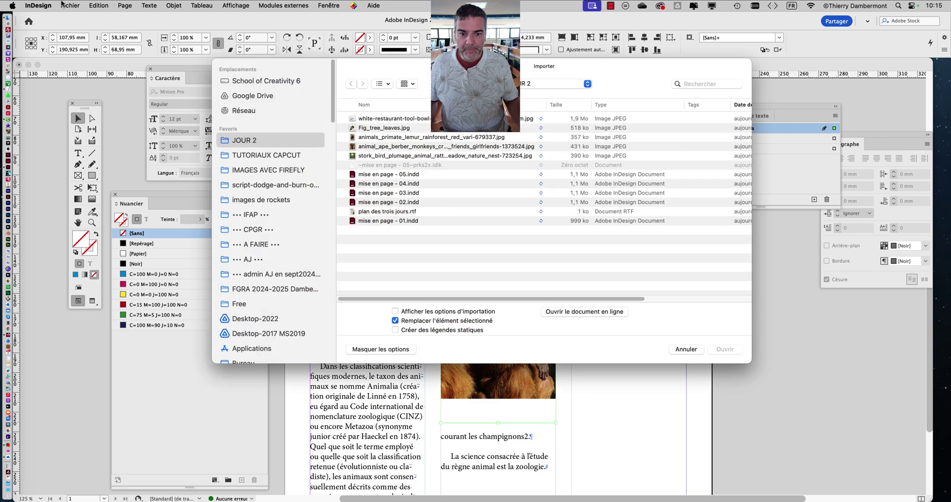
left_click(381, 138)
key("space")
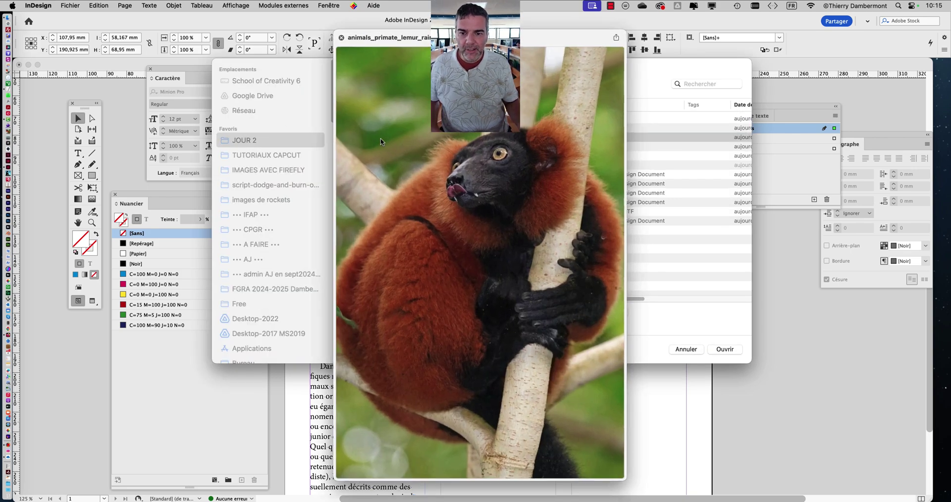
key("space")
left_click(383, 147)
key("space")
key("space")
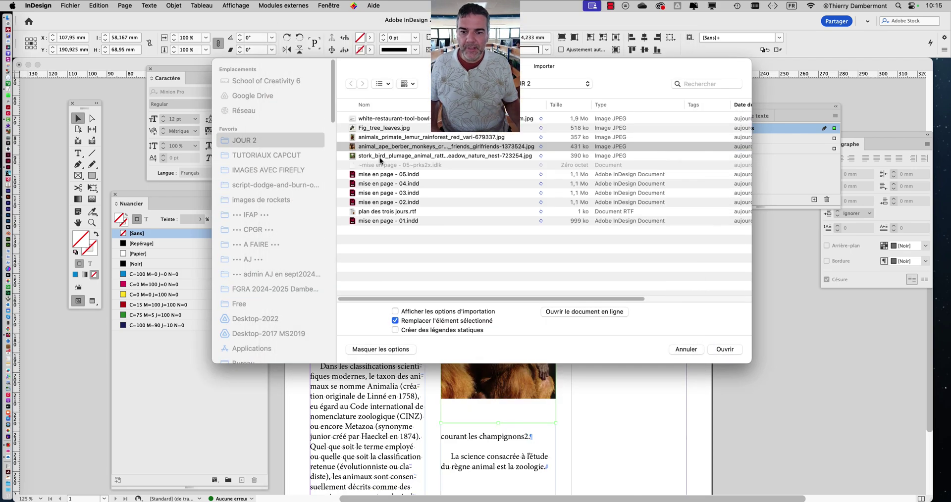
left_click(380, 156)
key("space")
key("space")
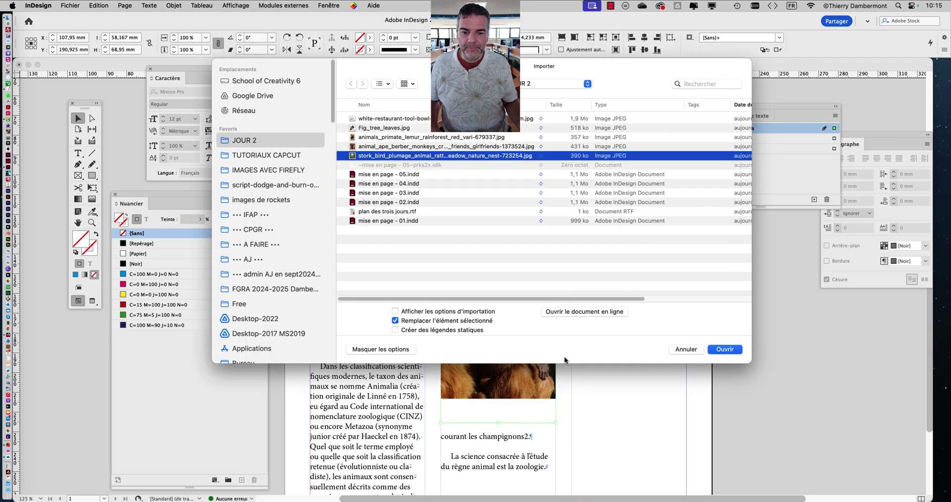
left_click(727, 353)
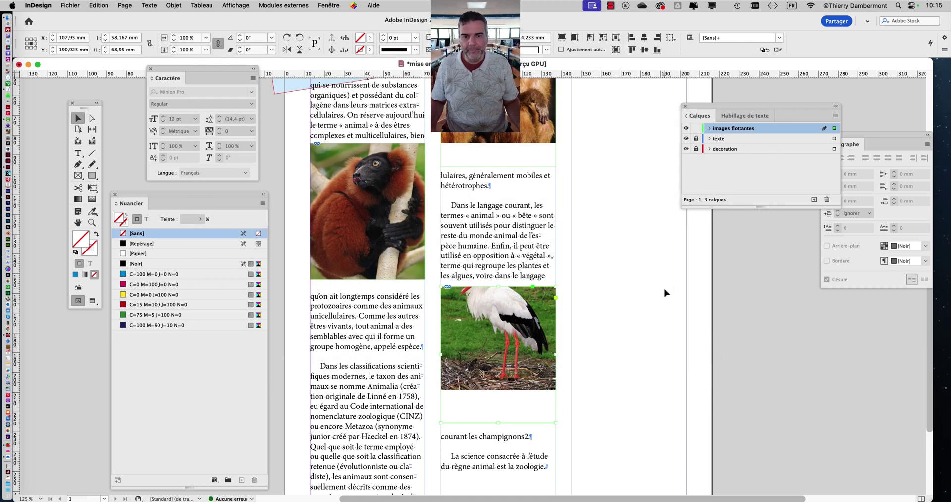
Save the document under the new name "mise en page - 06.indd" in the "JOUR 2" folder.
key("super+minus")
key("super+minus")
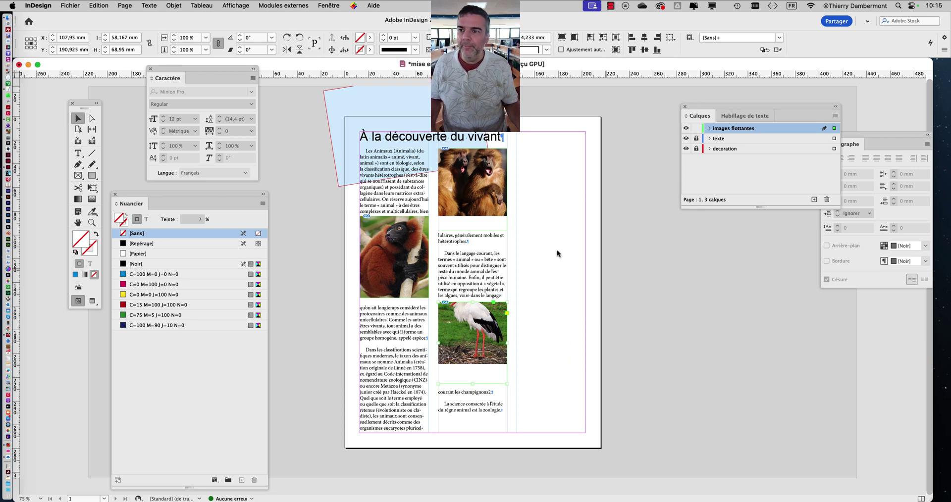
left_click(66, 5)
left_click(82, 82)
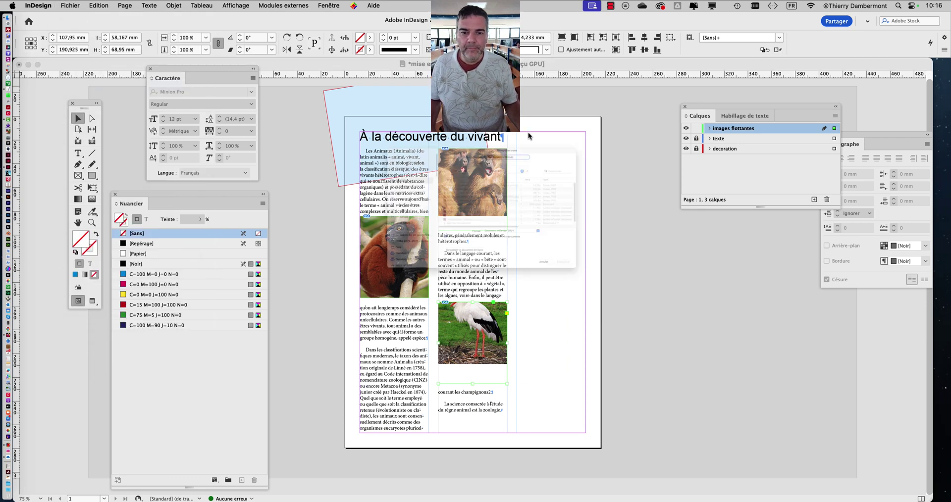
left_click(545, 86)
left_click_drag(541, 85, 547, 85)
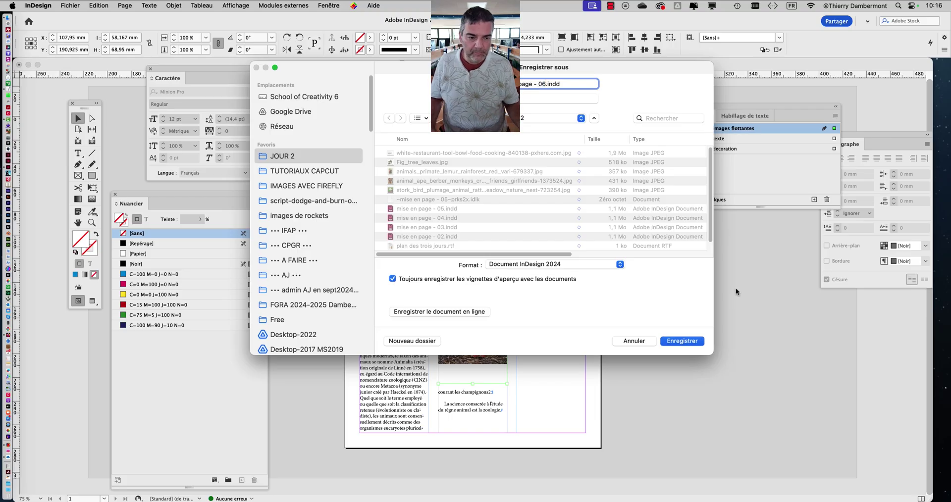
left_click(696, 341)
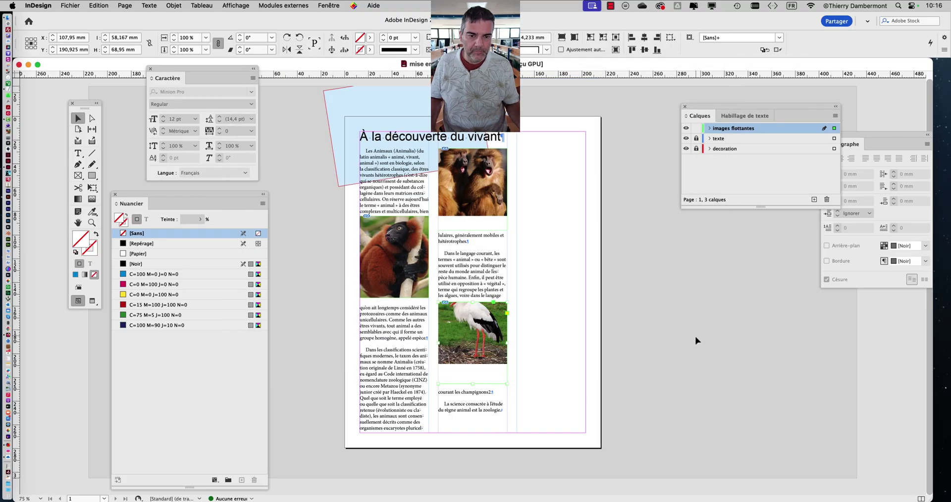
Fit the stork picture with the option that fills its frame proportionally.
key("super+equal")
key("super+equal")
key("super+equal")
key("super+equal")
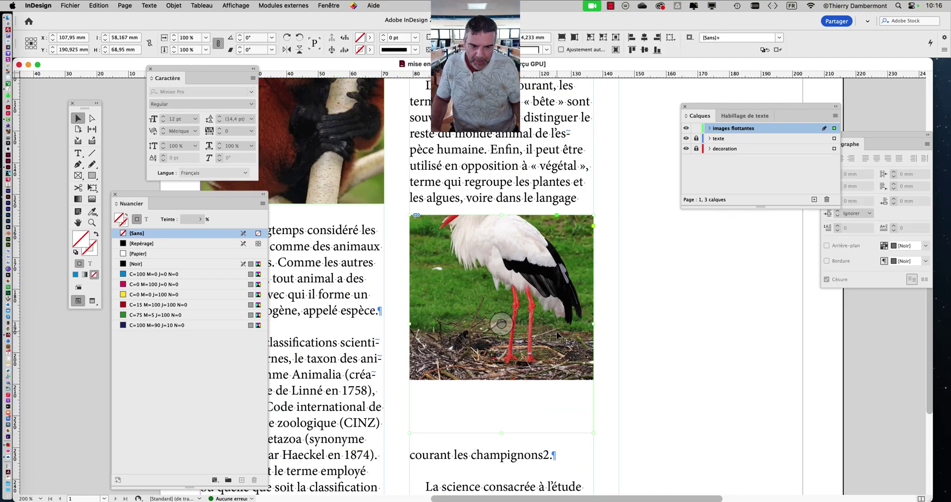
scroll(557, 336, "down", 3)
scroll(558, 335, "right", 3)
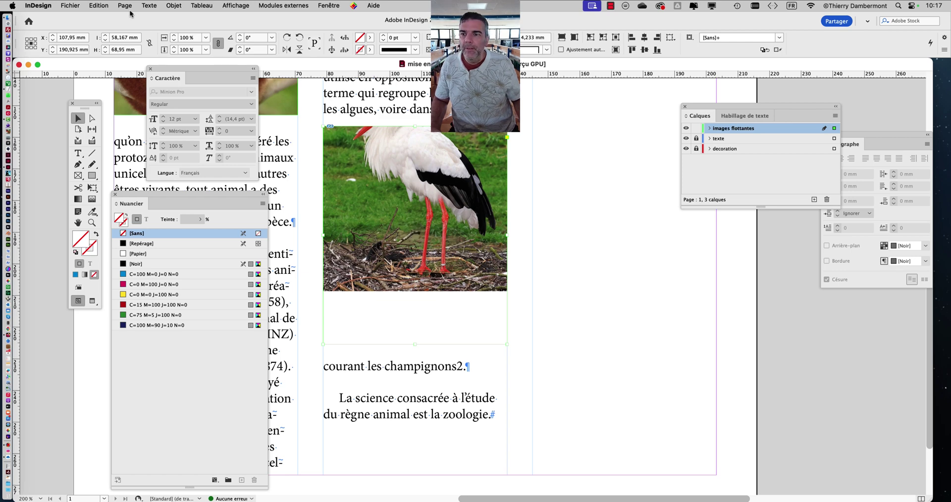
left_click(173, 5)
left_click(172, 4)
left_click(172, 6)
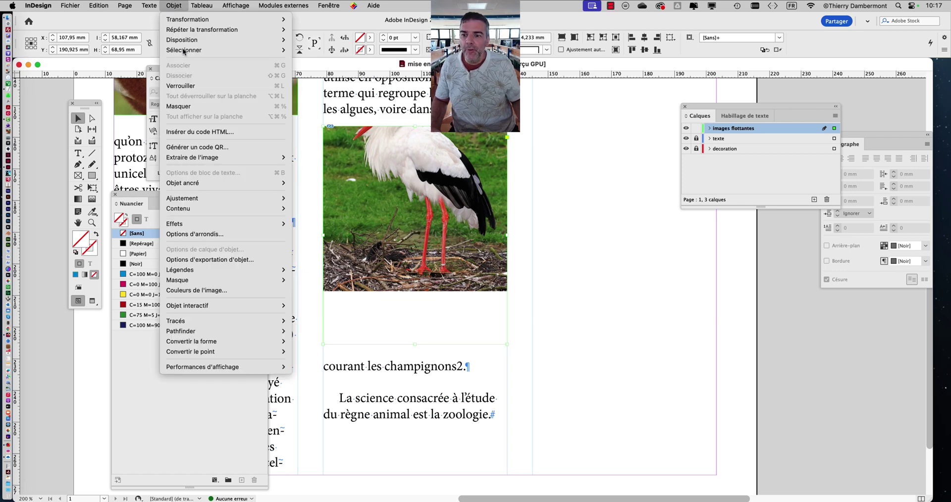
mouse_move(218, 198)
left_click(322, 198)
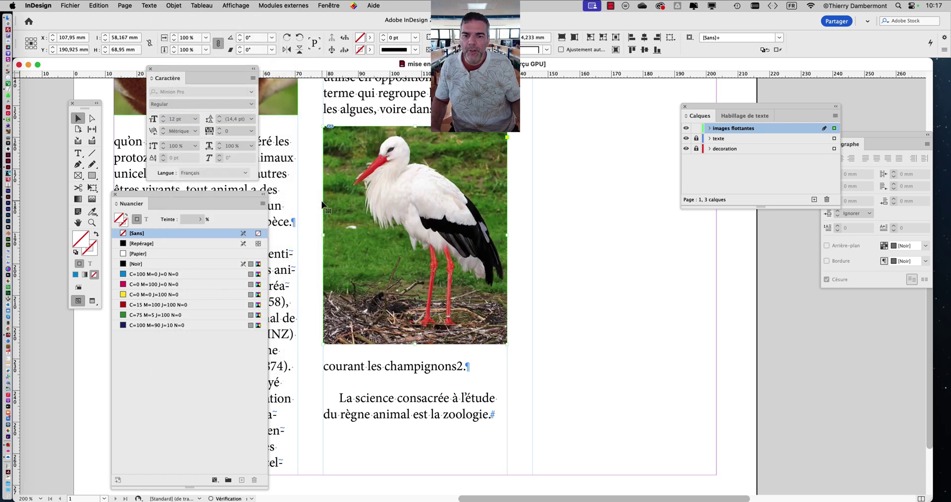
Fit the monkey picture at the head of the second column so it fills its frame proportionally.
scroll(560, 224, "up", 5)
scroll(561, 225, "left", 1)
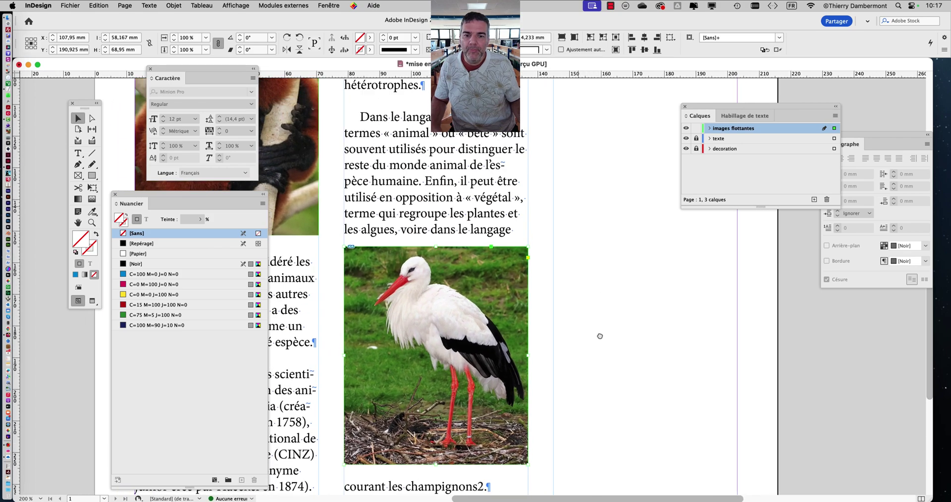
scroll(596, 364, "up", 5)
left_click(453, 250)
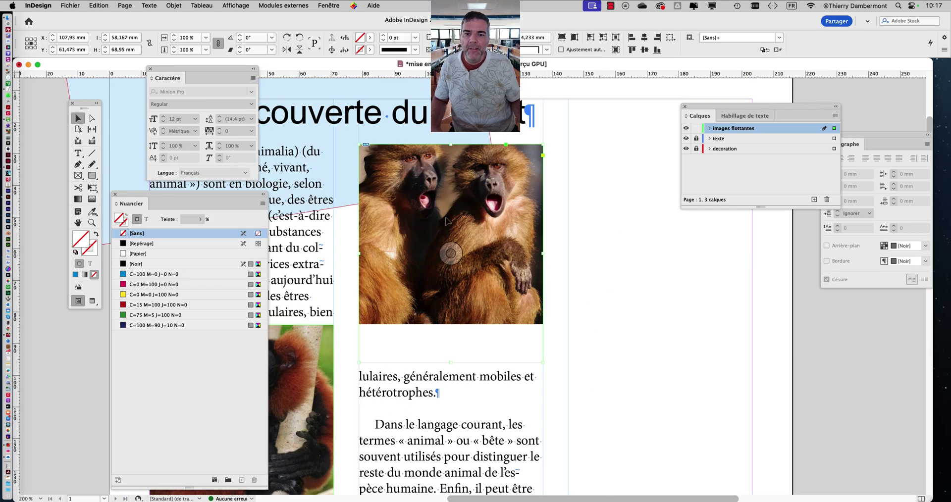
left_click(173, 5)
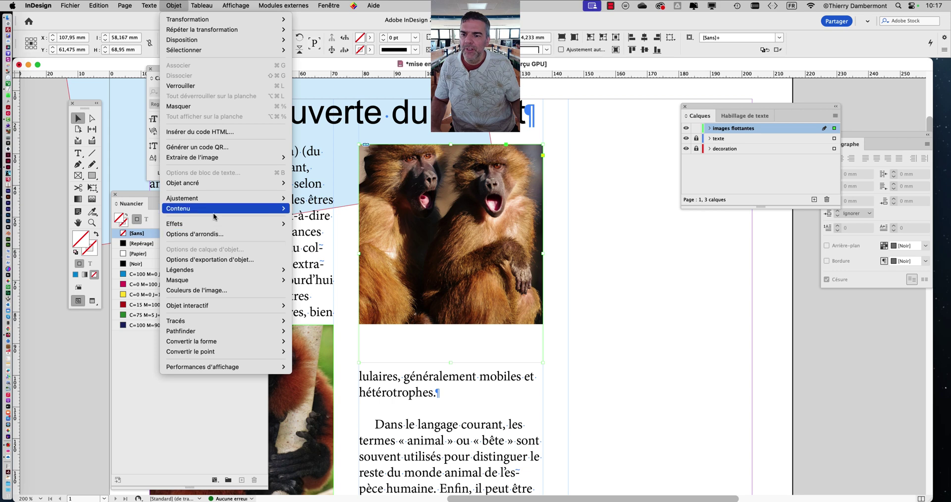
mouse_move(224, 203)
left_click(308, 199)
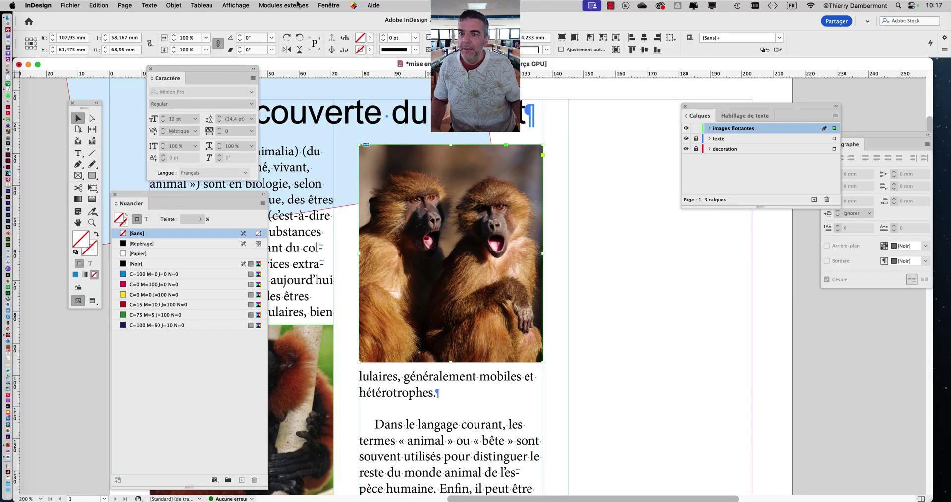
left_click(177, 7)
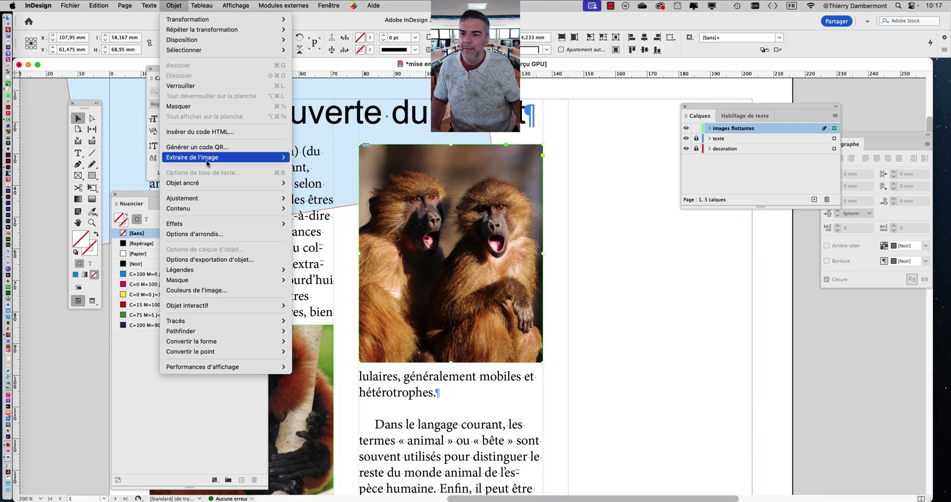
mouse_move(223, 199)
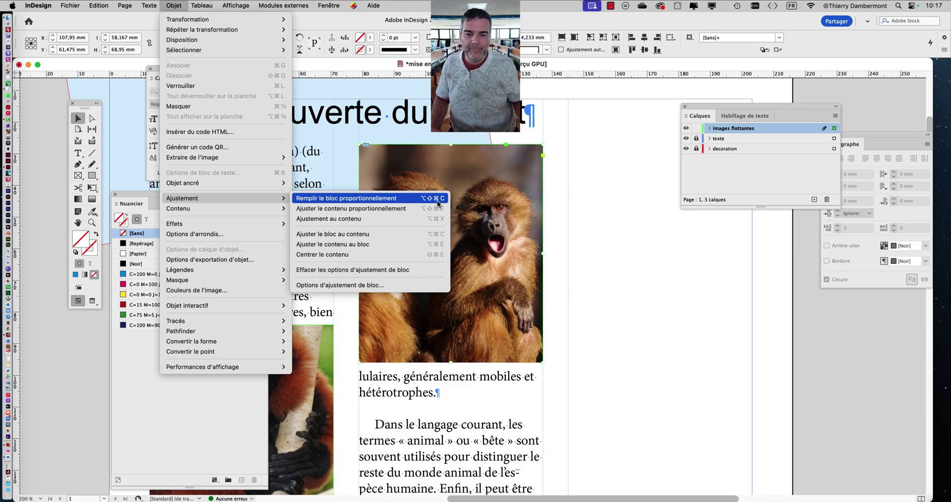
left_click(426, 200)
Fit the lemur picture in the first column so it fills its frame proportionally.
scroll(403, 256, "down", 5)
scroll(404, 257, "left", 5)
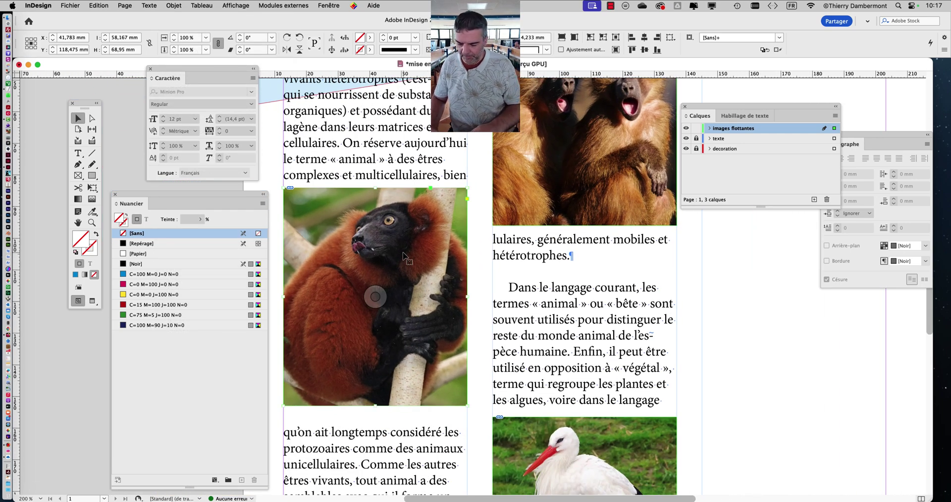
key("super+alt+shift+c")
left_click(530, 191)
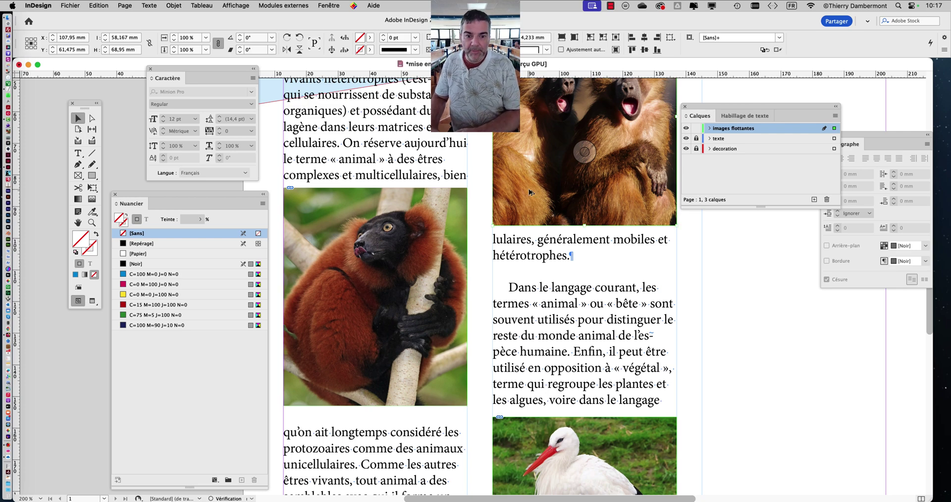
scroll(528, 191, "down", 2)
scroll(579, 228, "down", 5)
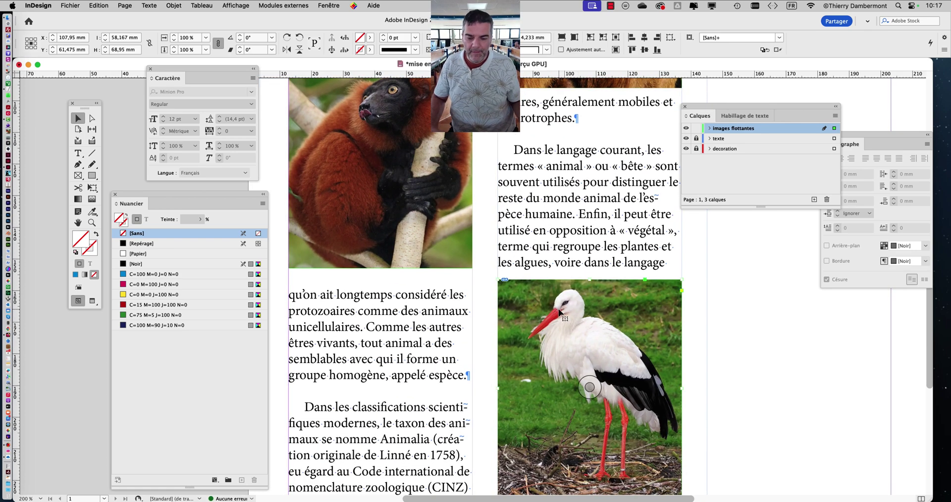
left_click(559, 312)
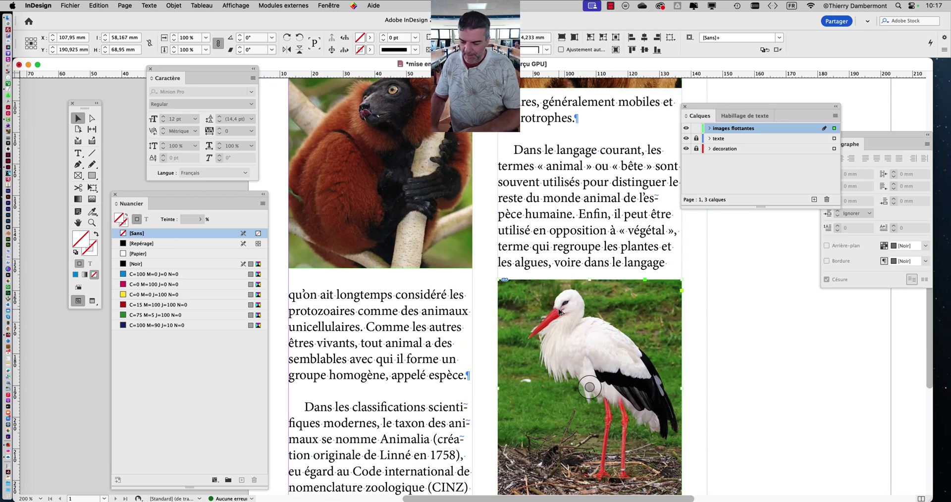
Preview the whole page without guides, frame edges or hidden characters, and return to the normal display.
left_click(747, 313)
key("super+minus")
key("super+minus")
key("super+minus")
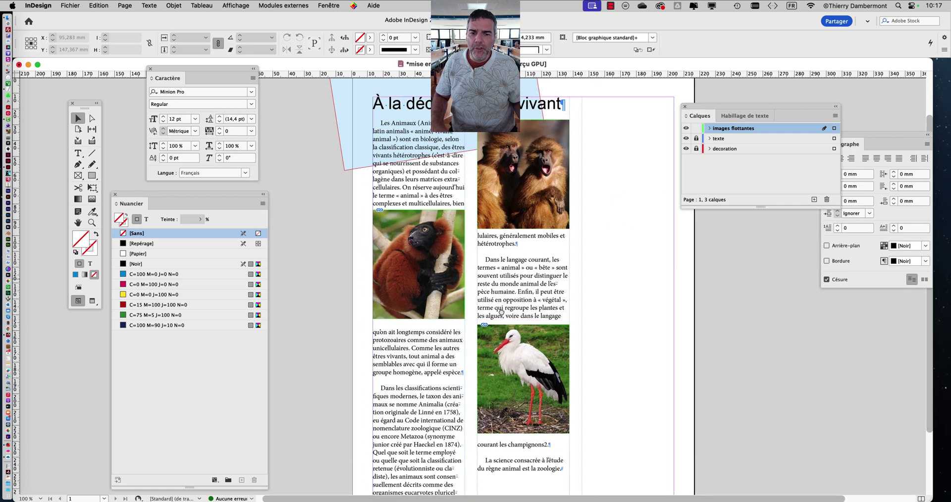
scroll(495, 297, "down", 1)
key("super+minus")
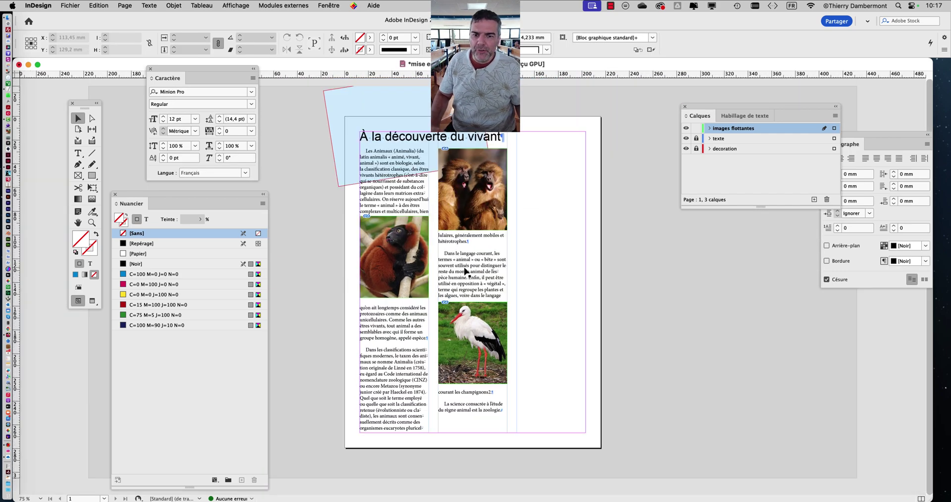
left_click(94, 301)
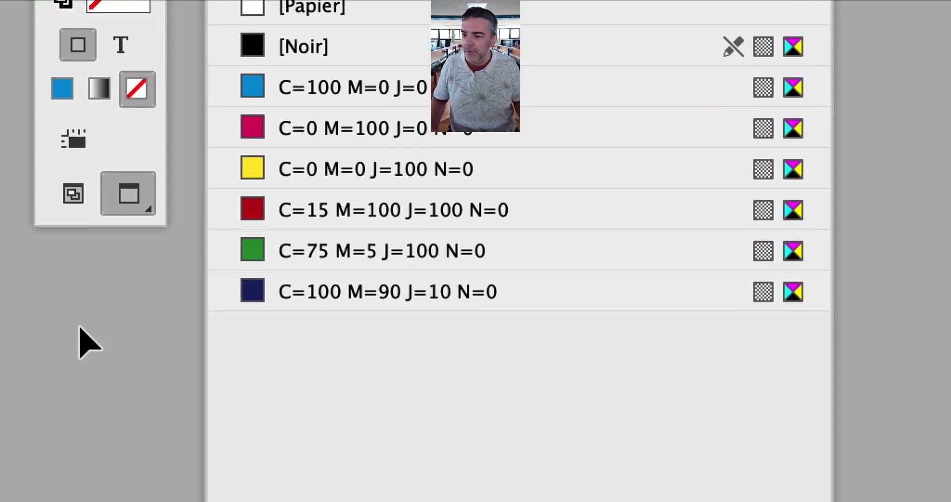
left_click(73, 194)
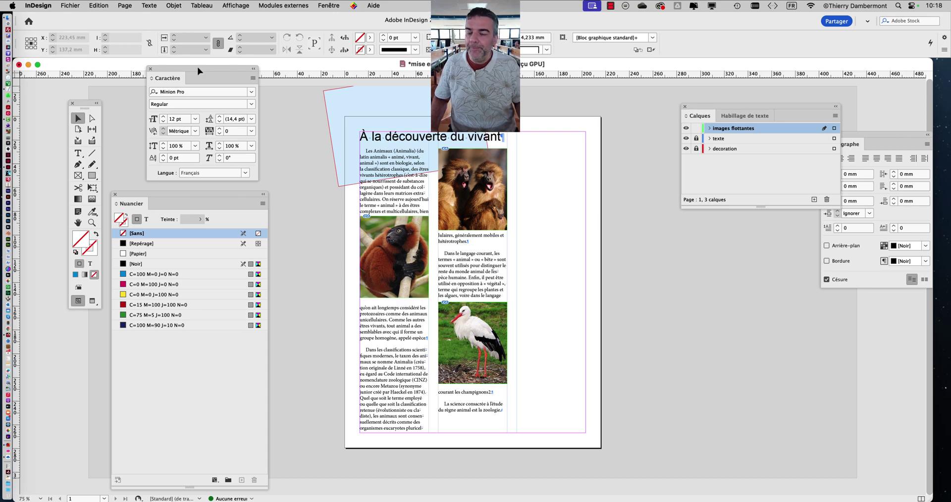
Move the monkey picture down the second column, to a reference-point position of about X 105.5 mm, Y 87.7 mm.
left_click_drag(488, 195, 490, 226)
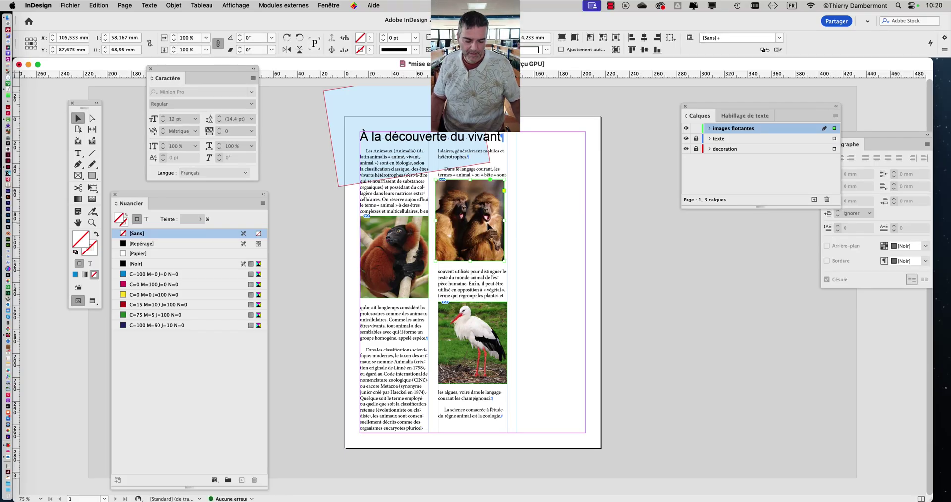
key("super+equal")
key("super+equal")
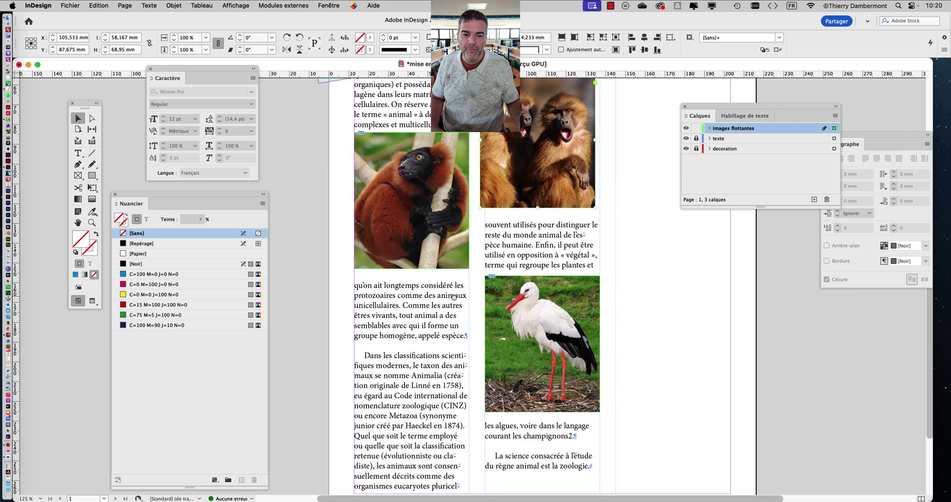
Detach the text wrap panel, unlink the lemur picture's wrap offsets and set the top offset to 3 mm.
scroll(454, 297, "right", 4)
scroll(454, 297, "down", 2)
scroll(454, 297, "left", 7)
scroll(454, 297, "up", 3)
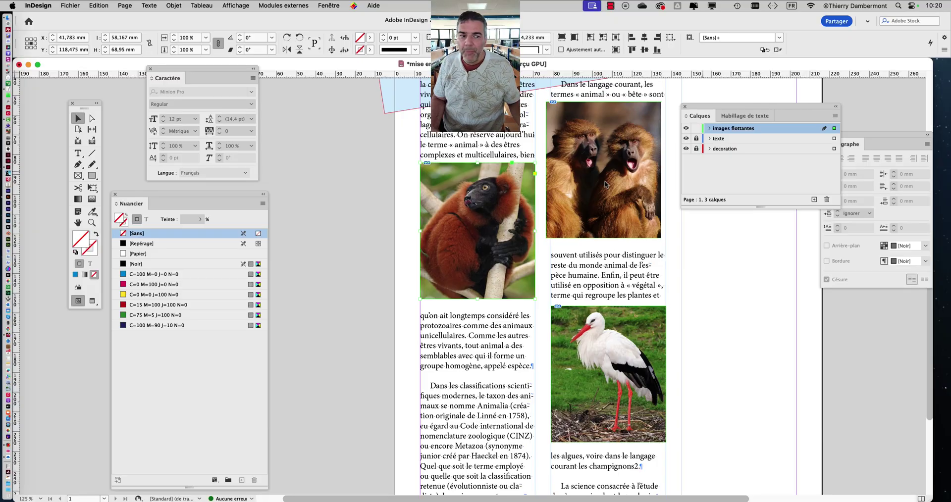
left_click_drag(760, 116, 340, 173)
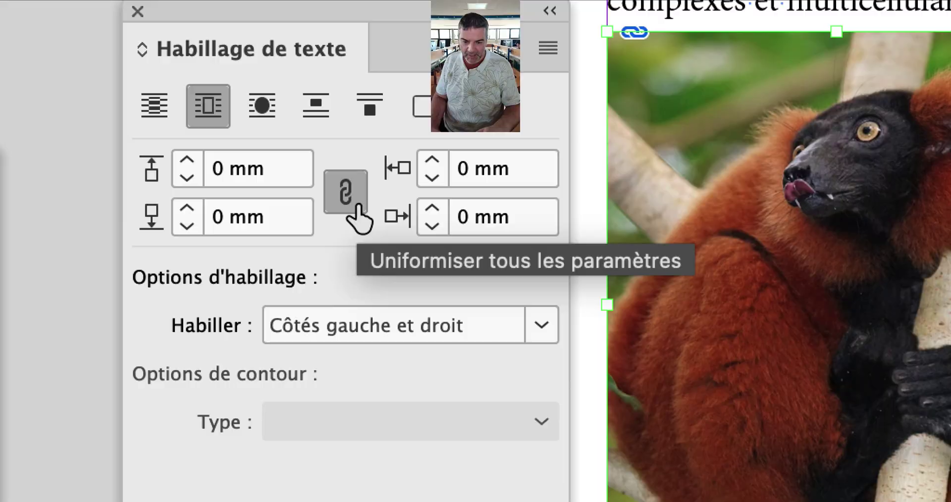
left_click(356, 206)
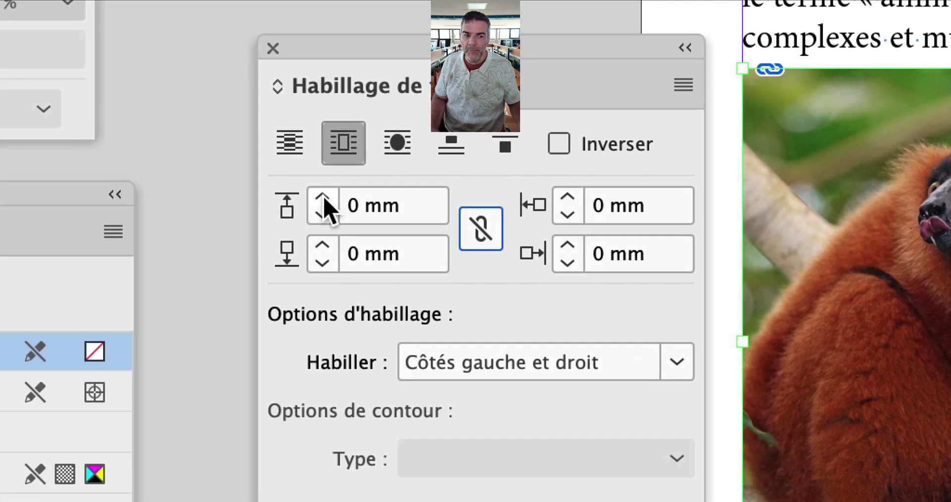
left_click(323, 199)
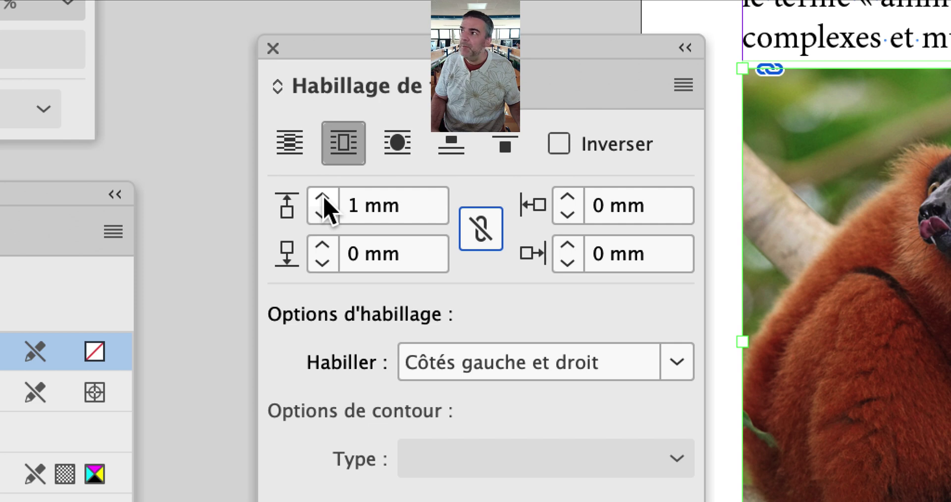
left_click(323, 198)
left_click(324, 198)
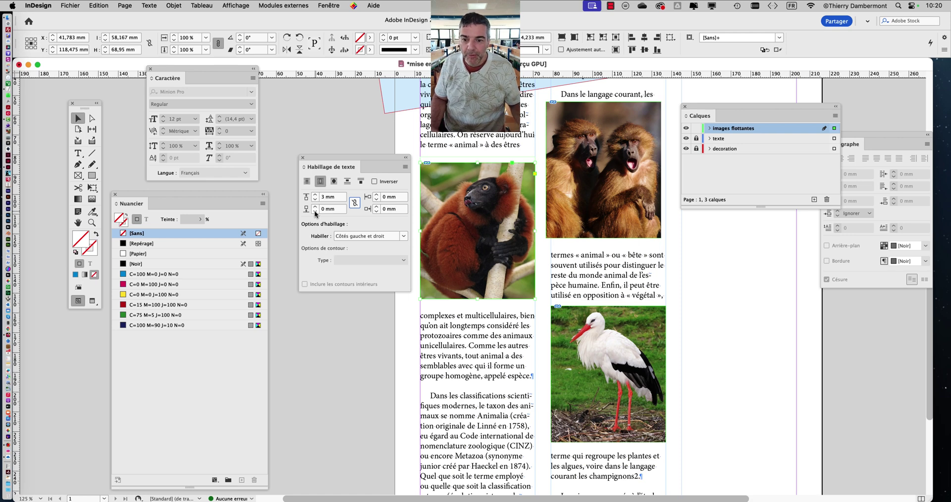
Set the bottom text wrap offset of the lemur picture to 4 mm.
left_click(315, 213)
left_click(316, 213)
left_click(315, 213)
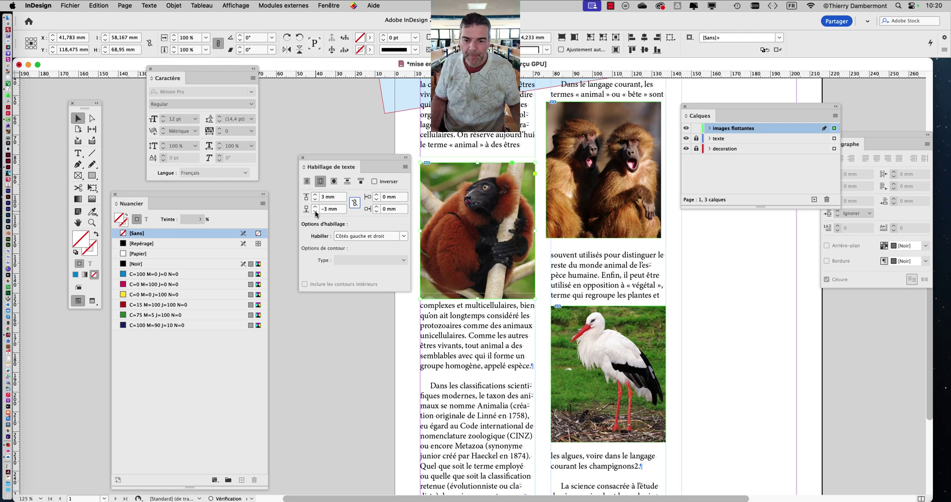
left_click(315, 208)
left_click(316, 208)
left_click(316, 208)
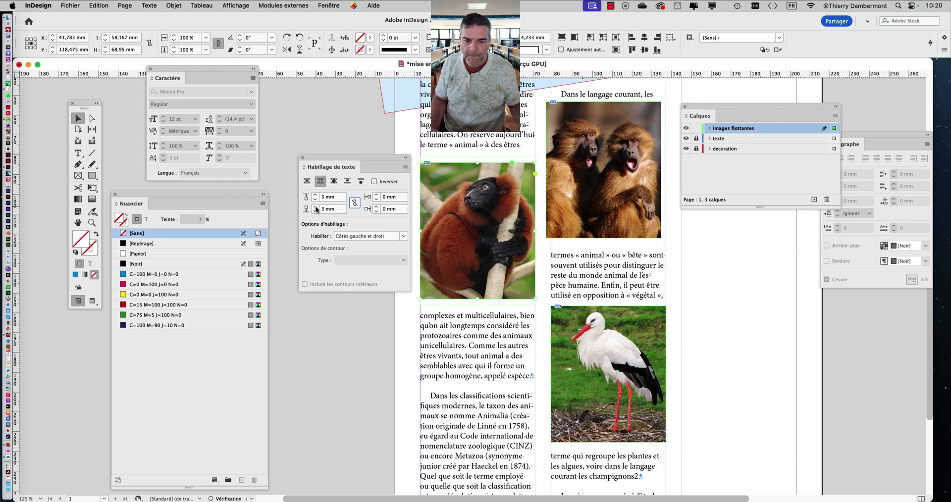
left_click(316, 207)
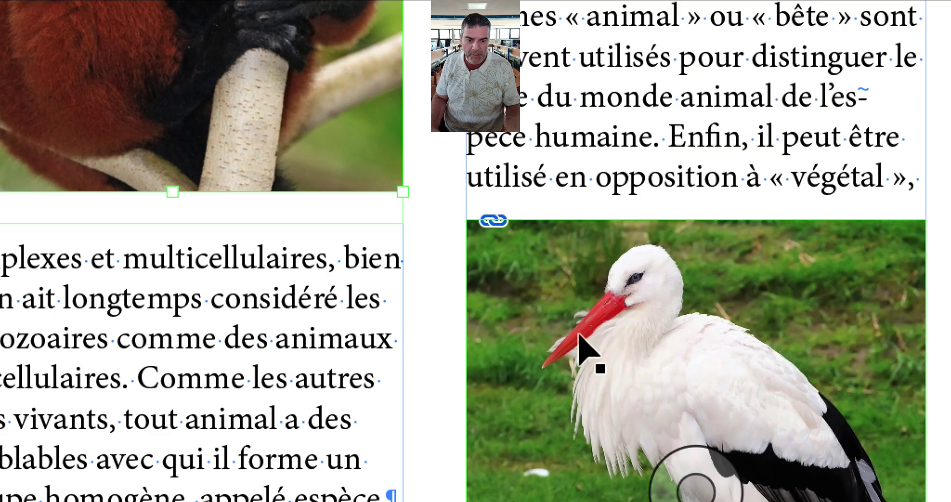
Unlink the stork picture's text wrap offsets and set them to 5 mm at the top and 4 mm at the bottom.
left_click(579, 337)
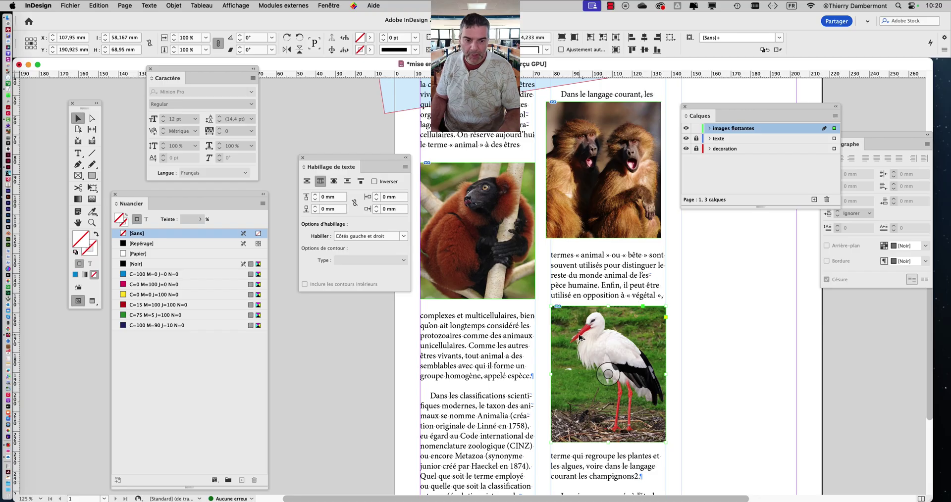
scroll(579, 335, "down", 2)
scroll(527, 245, "down", 2)
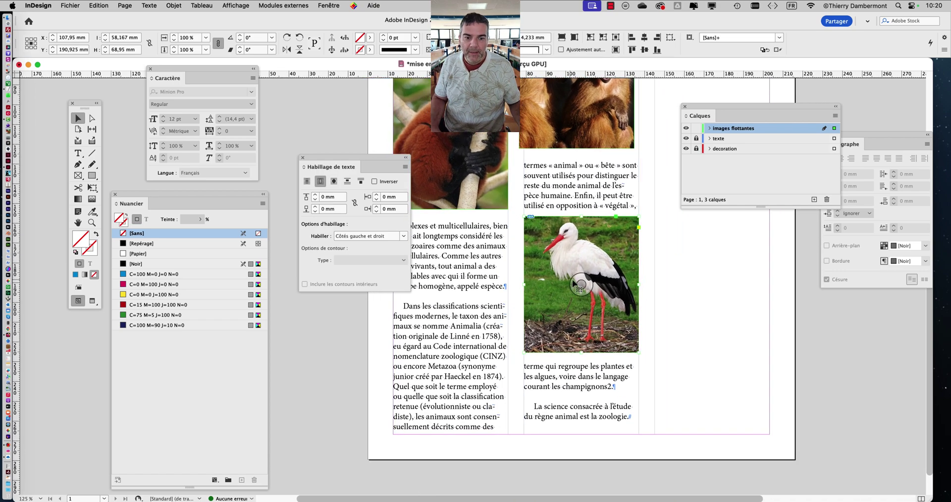
left_click(356, 205)
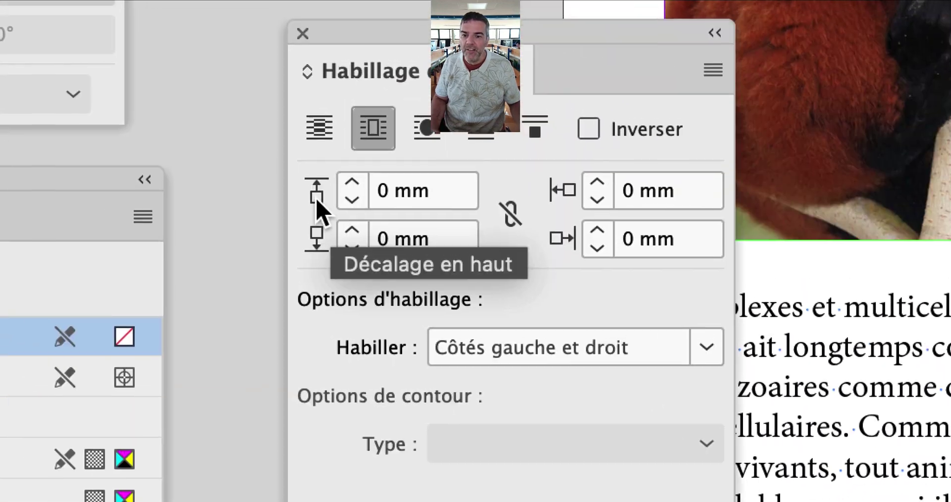
left_click(347, 183)
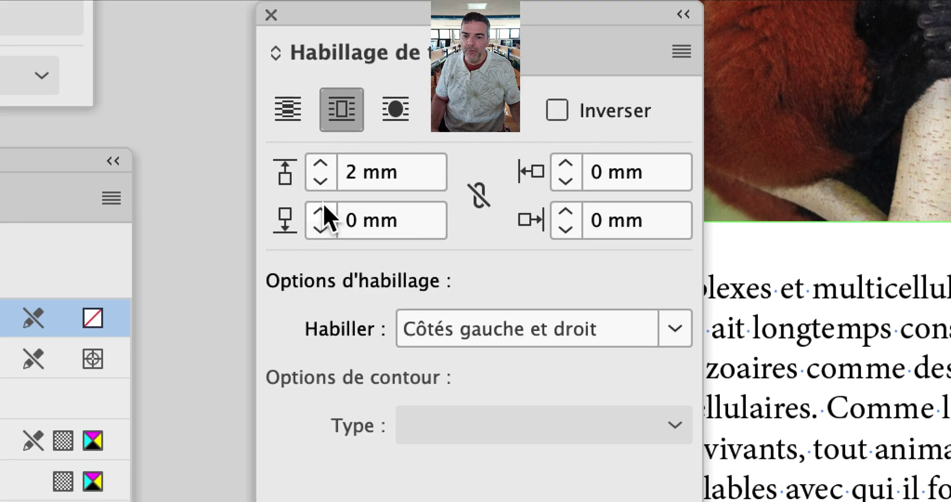
left_click(330, 244)
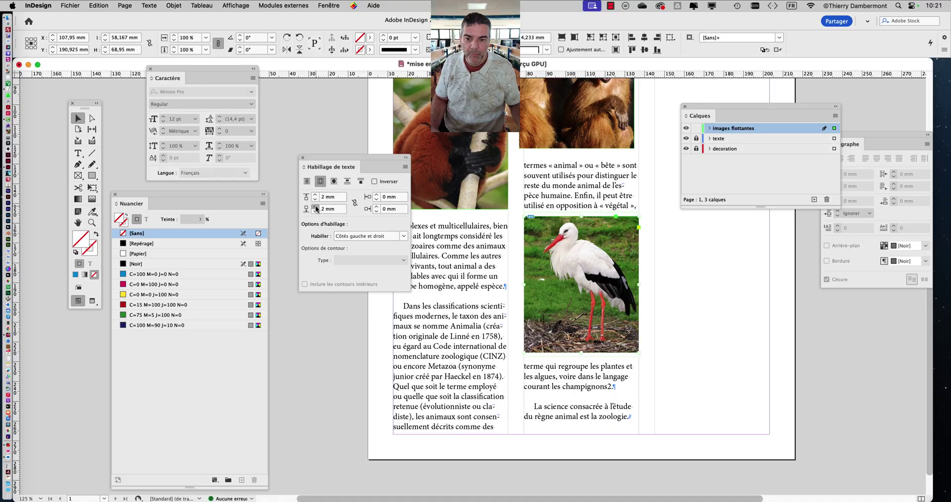
left_click(316, 207)
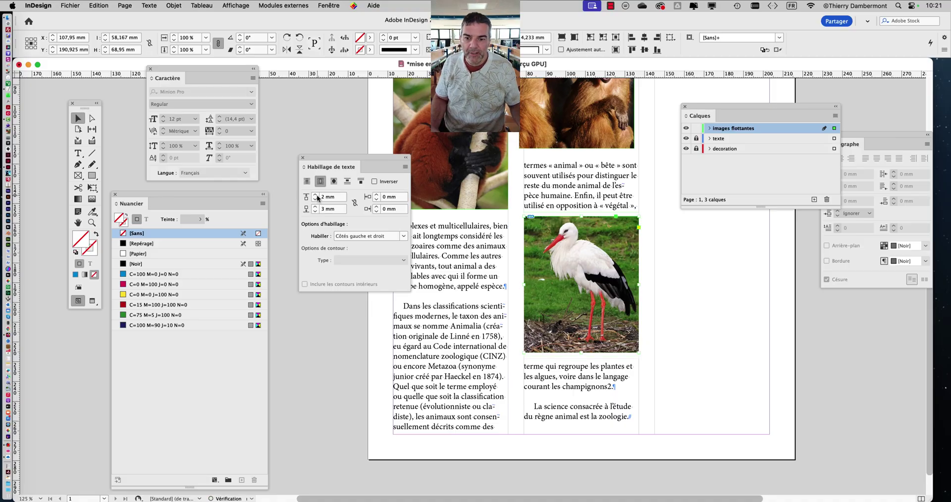
left_click(315, 195)
left_click(316, 195)
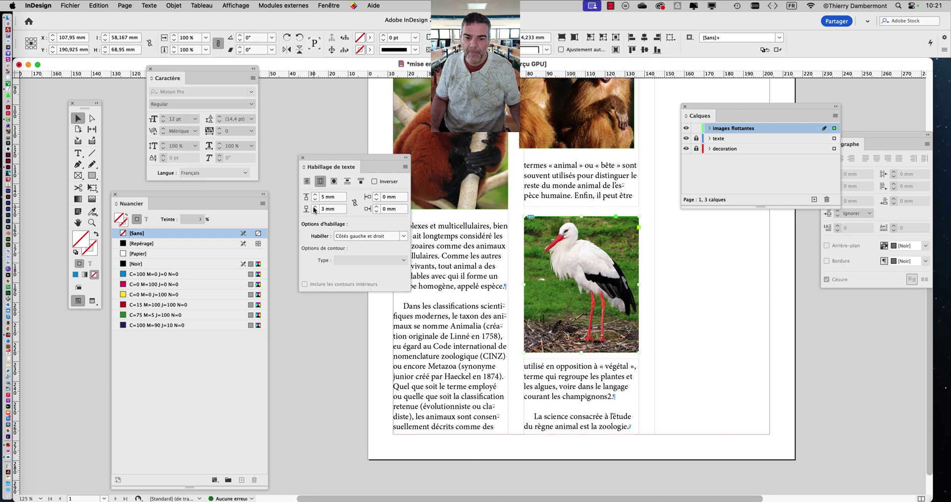
left_click(315, 208)
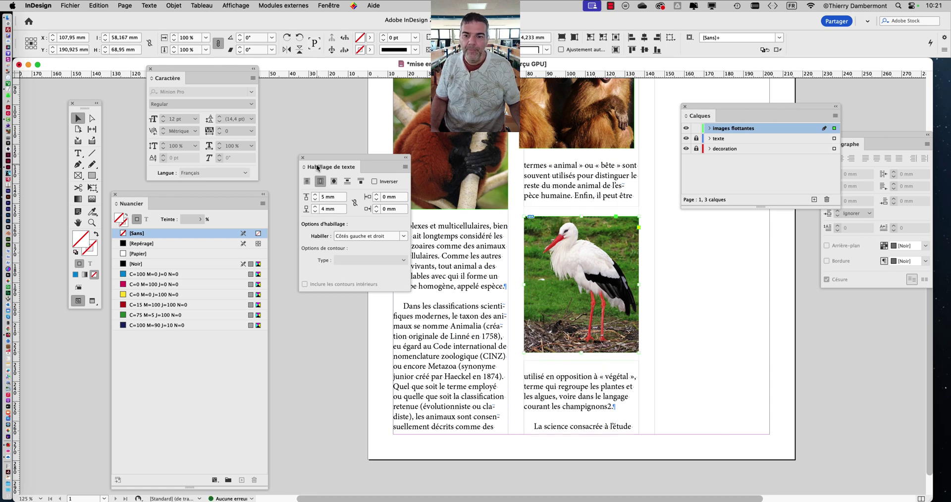
Move the text wrap panel clear of the text columns, below the layers panel, and reselect the stork picture.
left_click_drag(319, 162, 748, 277)
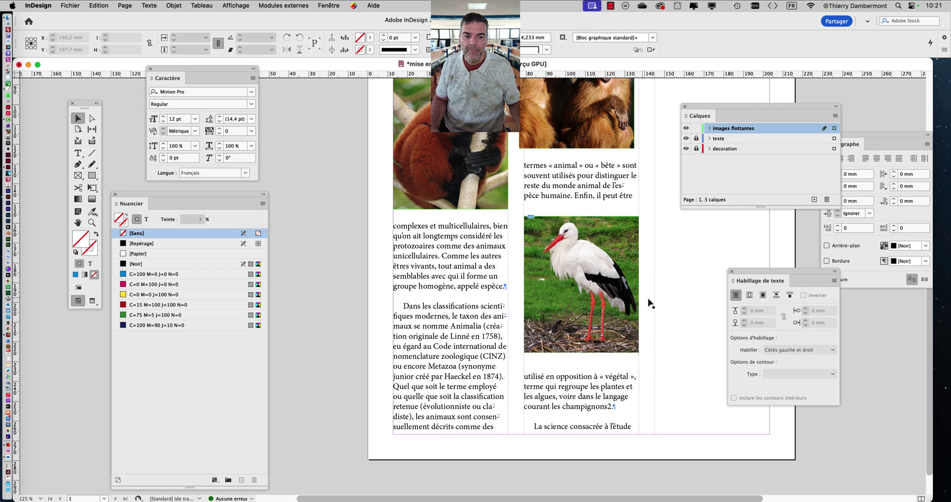
left_click_drag(554, 252, 379, 253)
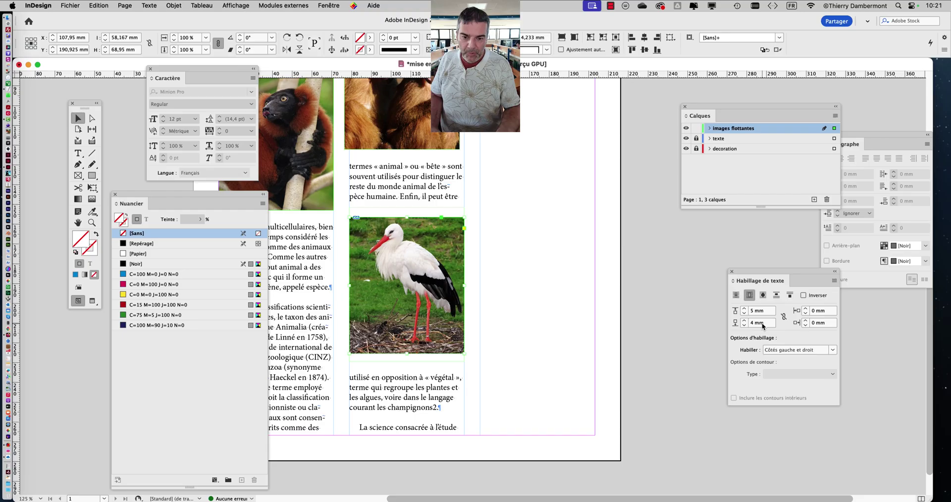
left_click_drag(584, 333, 658, 316)
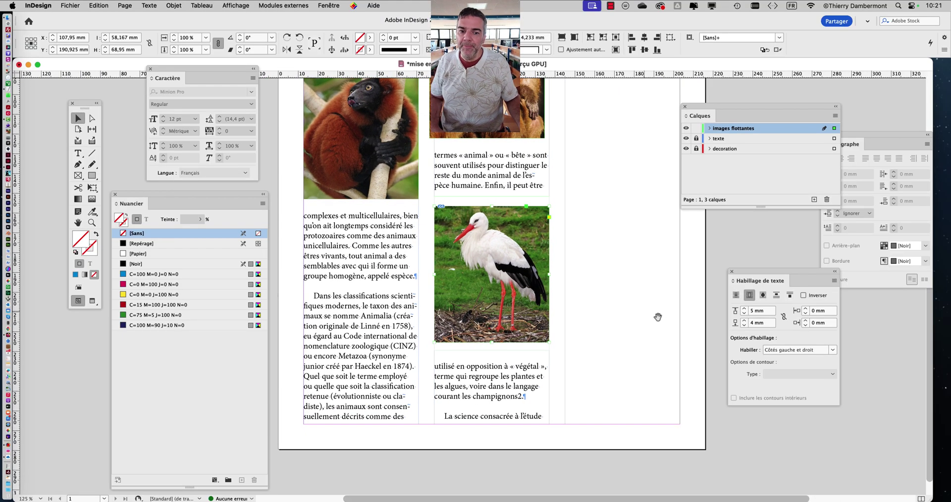